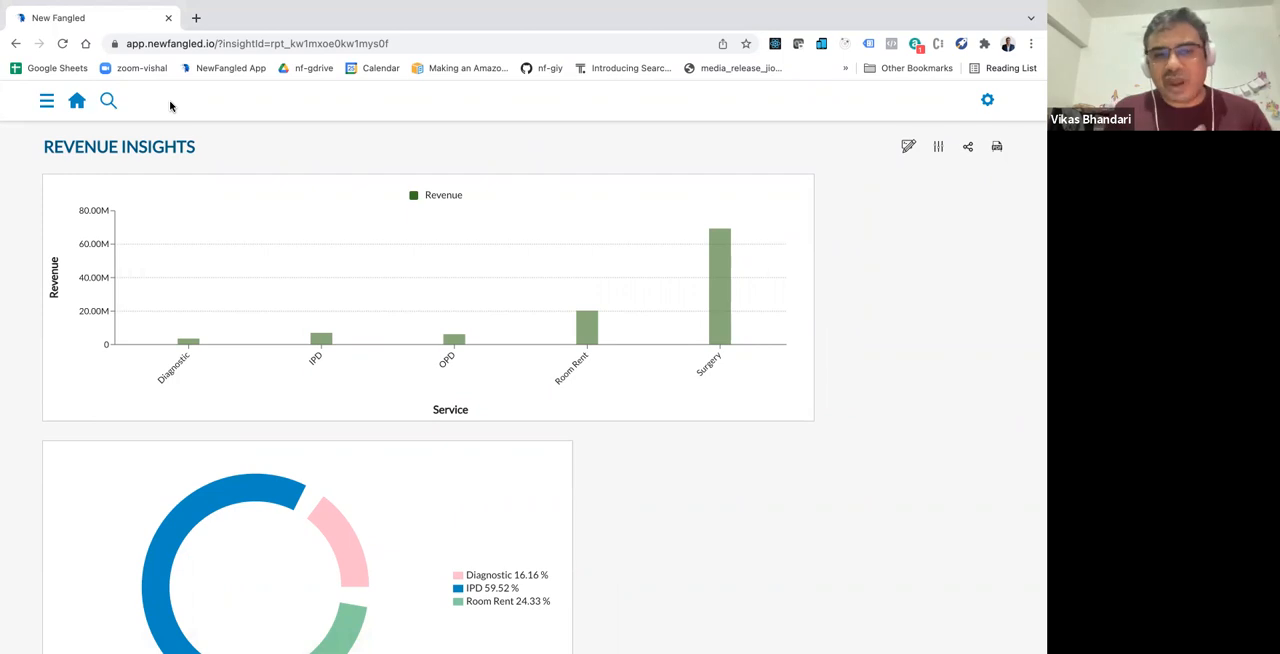
# Step: Create a new dashboard and title it "Revenue Insights"
pyautogui.click(46, 101)
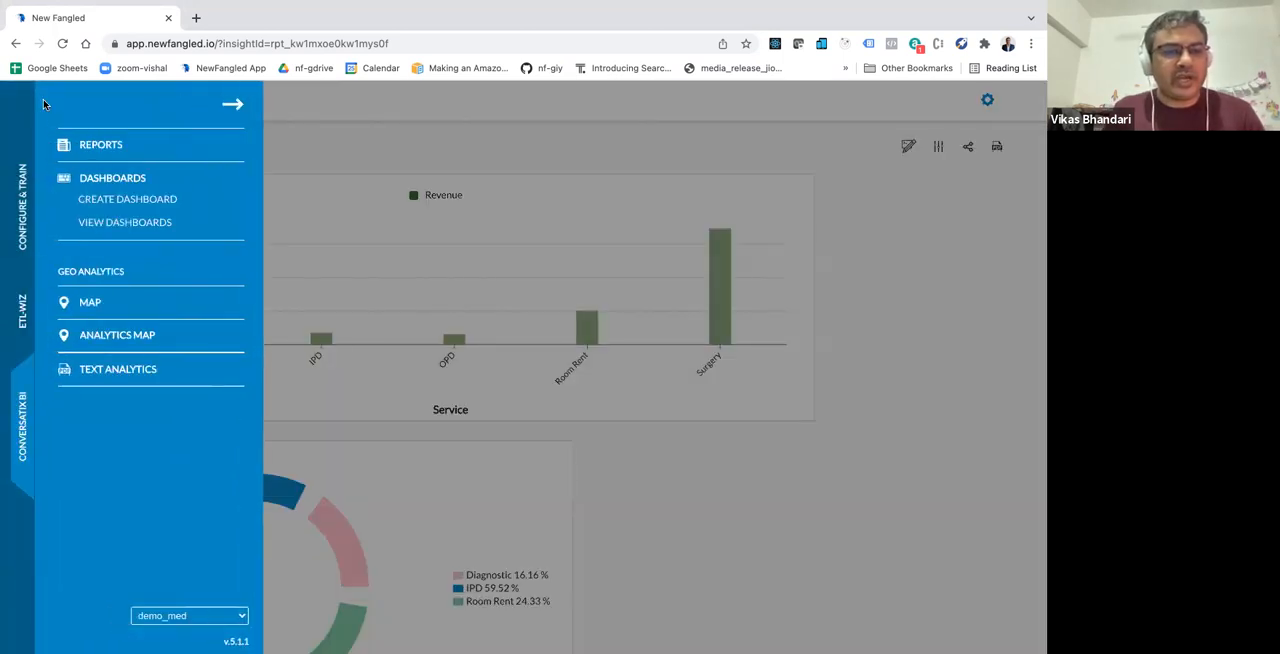
pyautogui.click(118, 201)
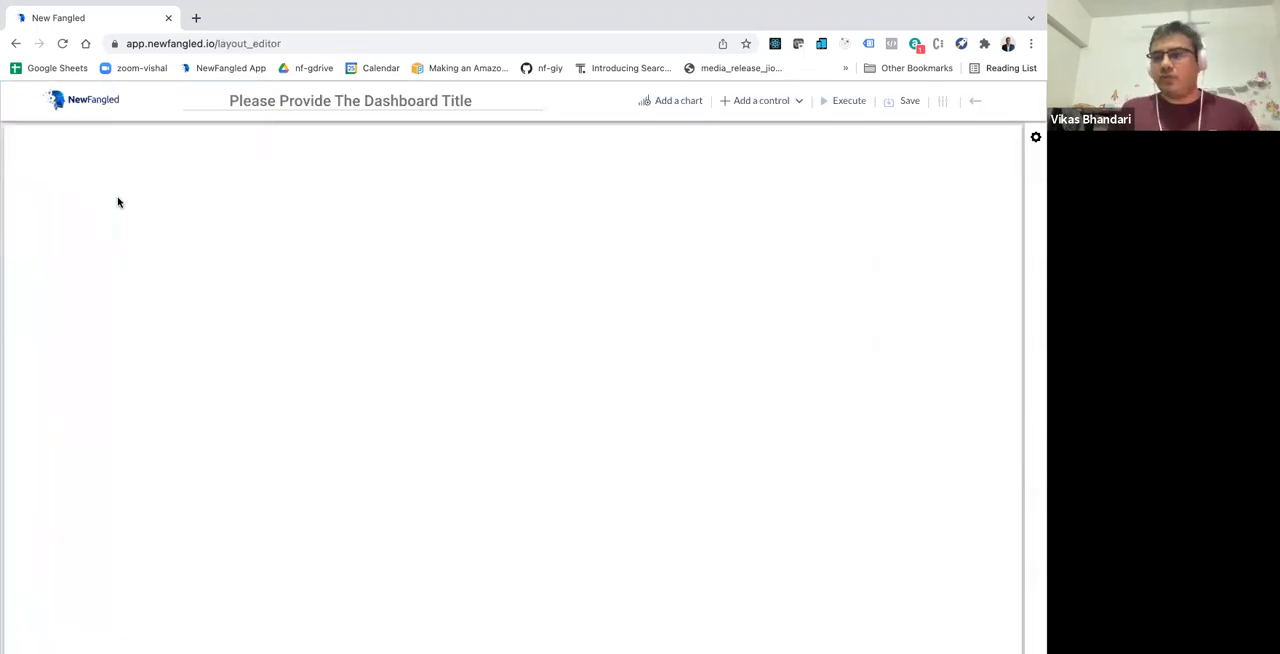
pyautogui.click(279, 102)
pyautogui.write('Revenue')
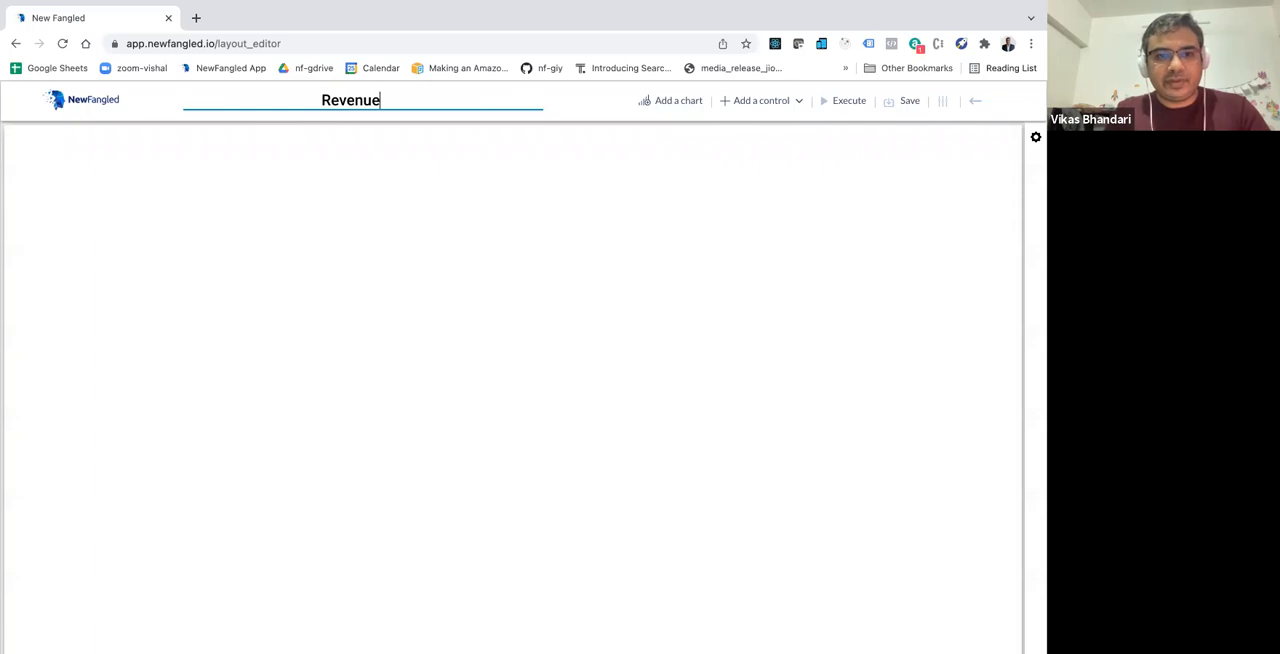
pyautogui.write(' Insights')
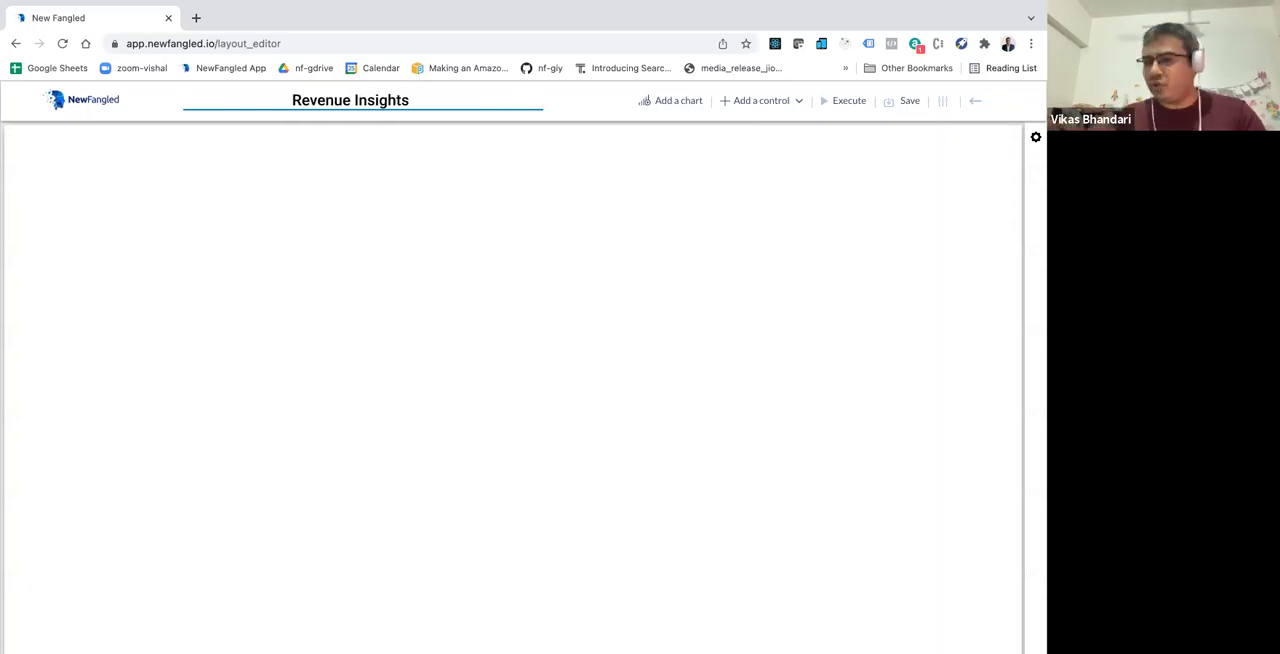
# Step: Add a chart in the upper-left corner of the canvas and enlarge it to about two-thirds of the canvas width
pyautogui.click(689, 104)
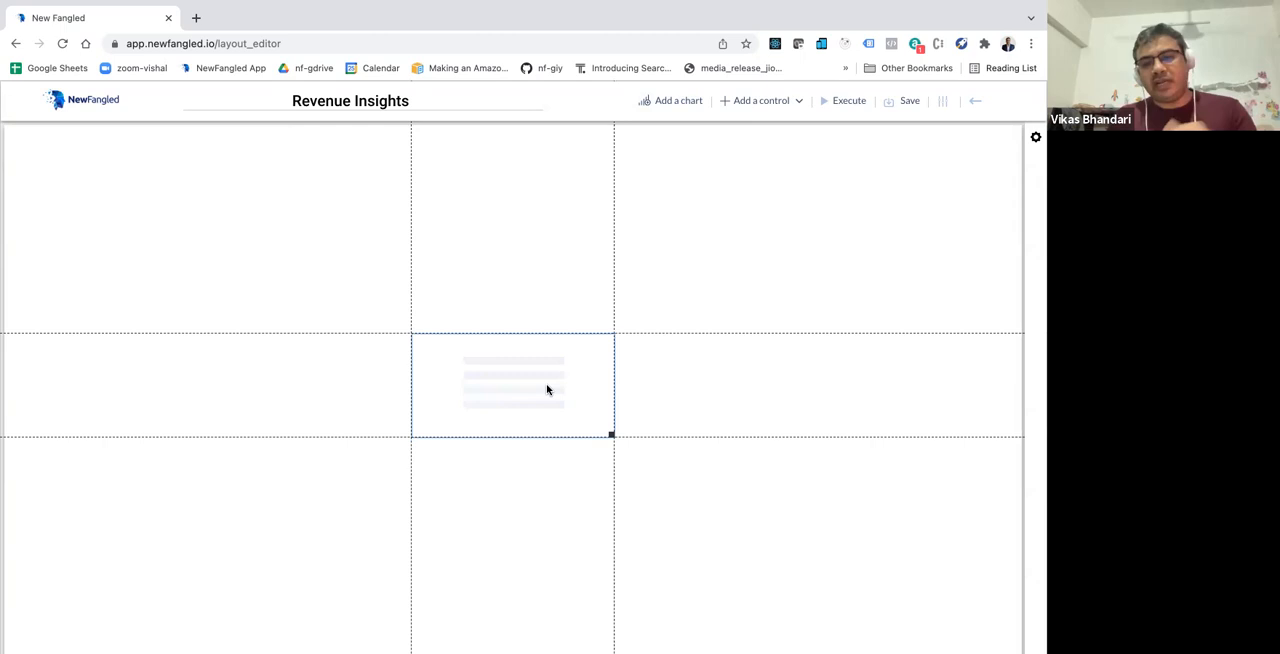
pyautogui.moveTo(547, 390); pyautogui.dragTo(150, 189)
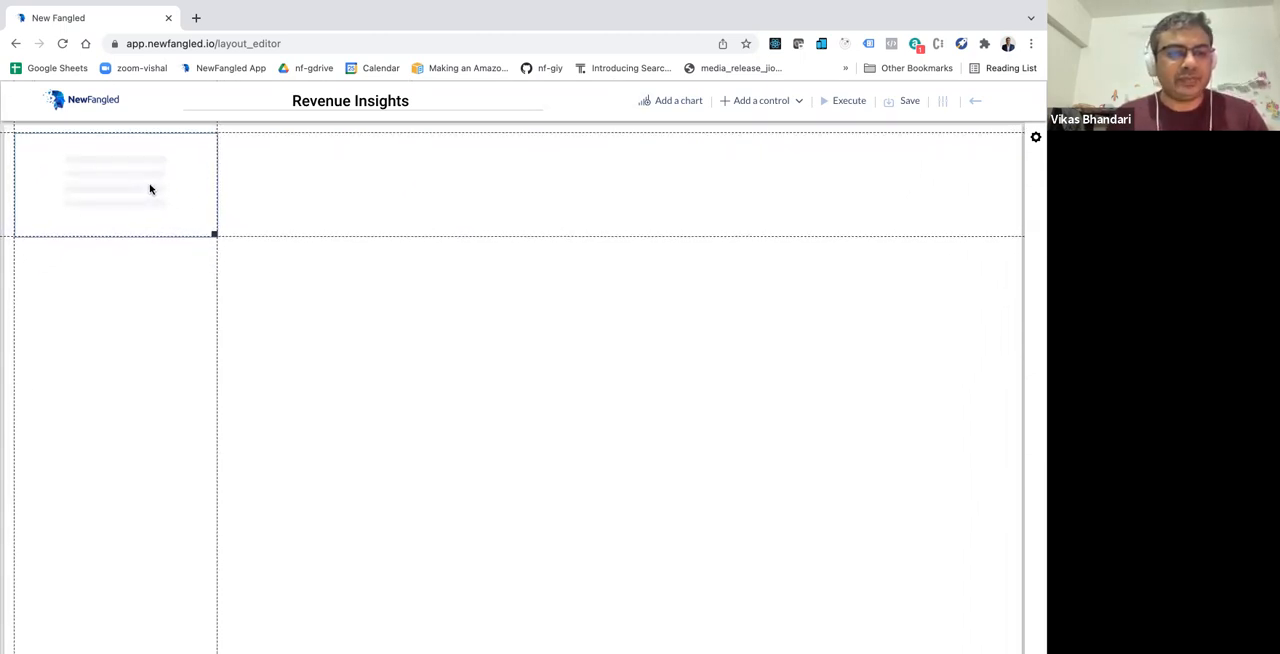
pyautogui.moveTo(214, 234); pyautogui.dragTo(660, 423)
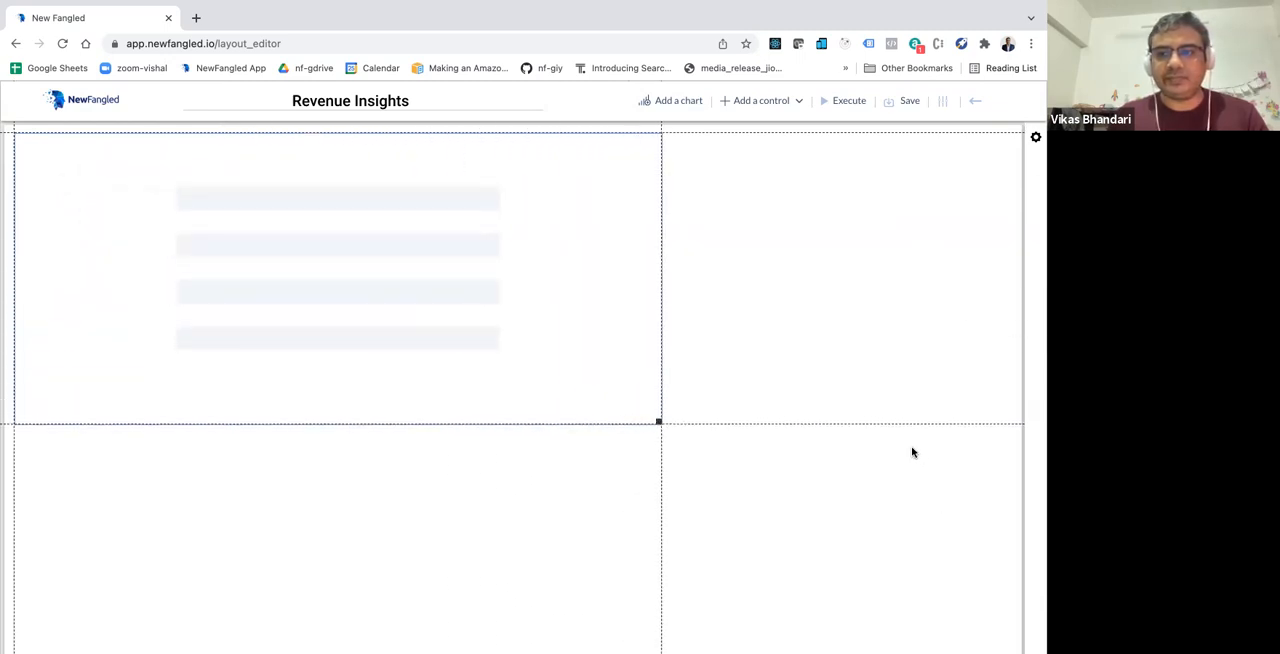
# Step: Change the new chart's type to Bar Chart in its settings
pyautogui.click(1035, 137)
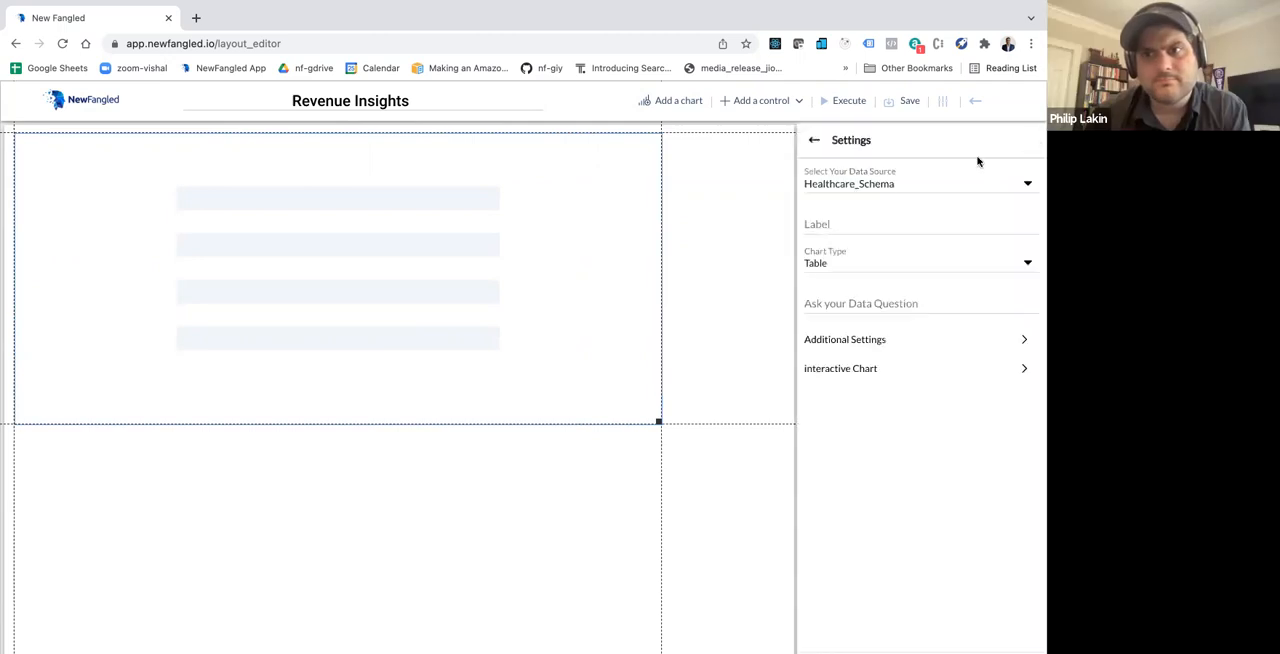
pyautogui.click(833, 268)
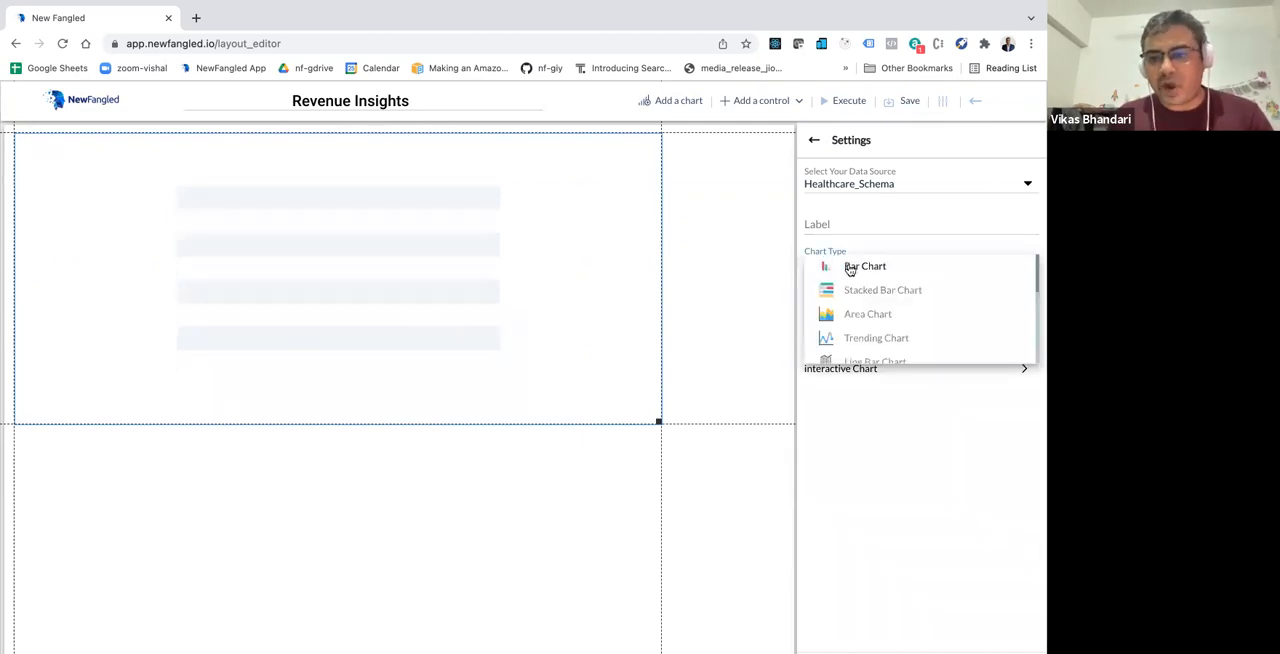
pyautogui.scroll(-1, 860, 312)
pyautogui.scroll(1, 862, 313)
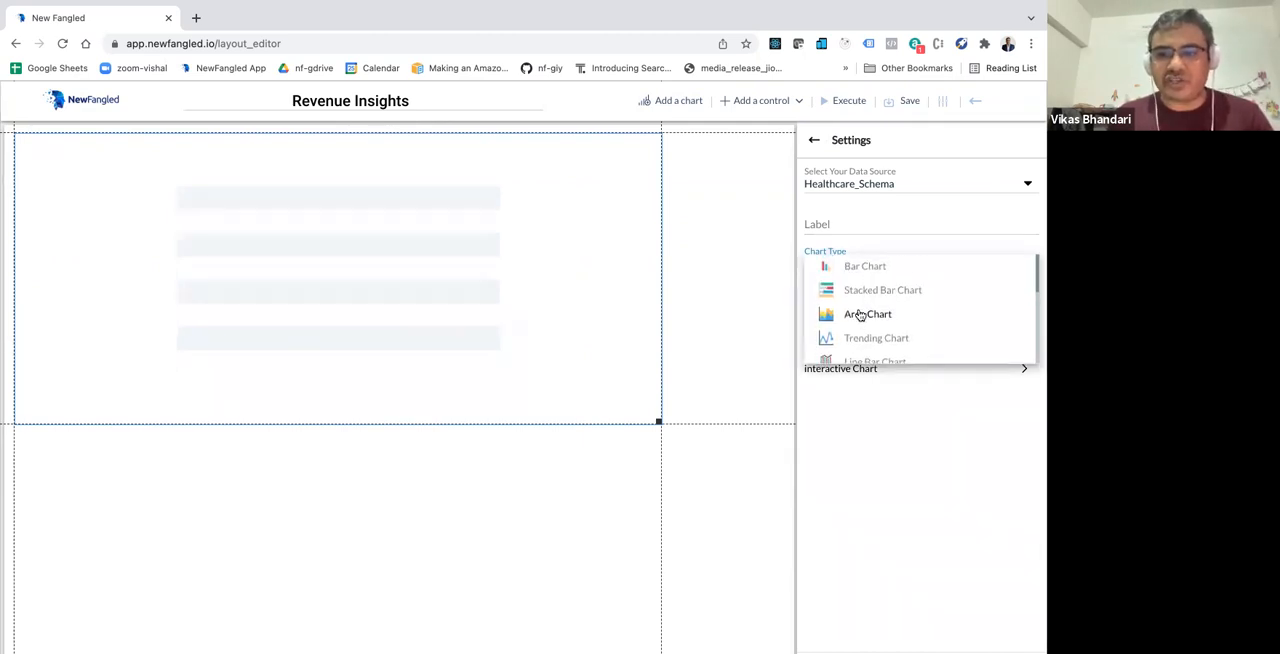
pyautogui.click(866, 271)
# Step: Enter the bar chart's data question "total revenue for each service in 2020" and execute the dashboard
pyautogui.click(832, 306)
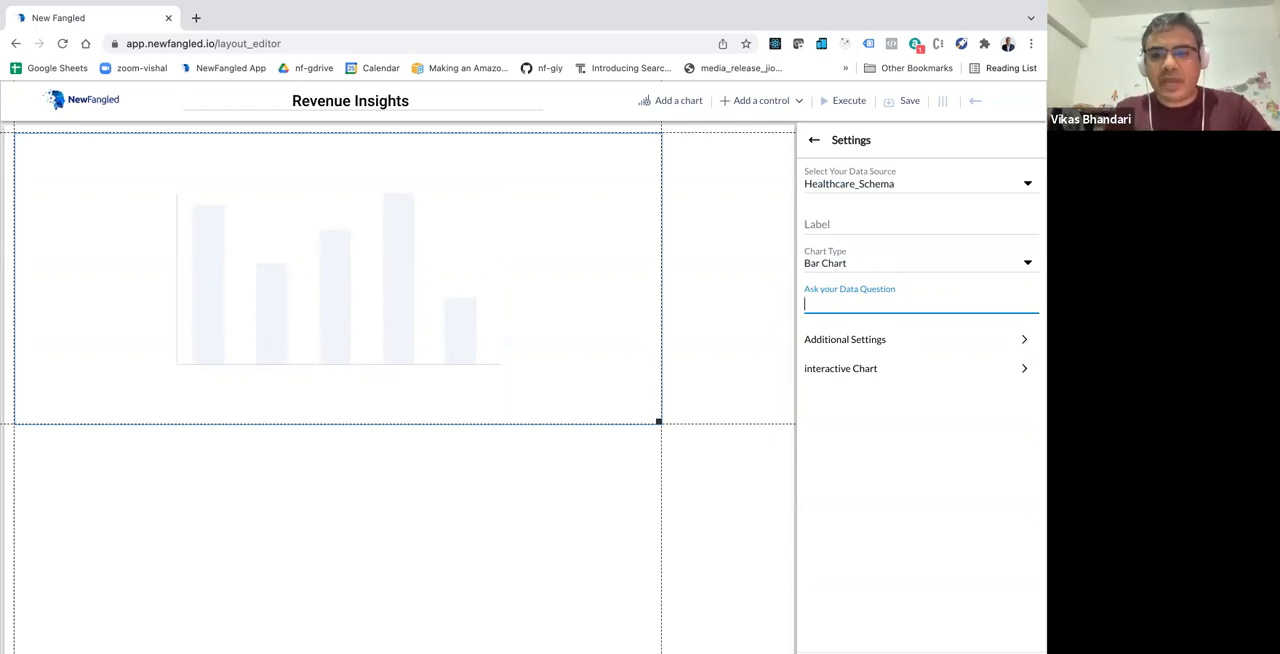
pyautogui.write('total revenue for each servce')
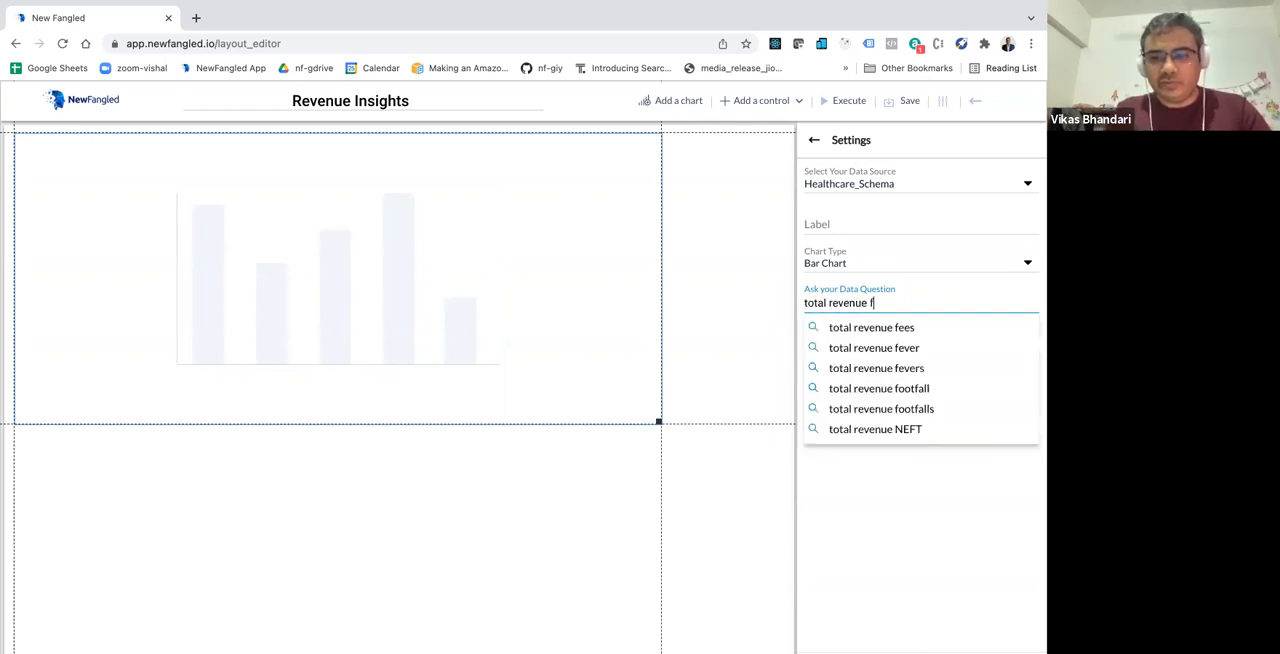
pyautogui.press('BackSpace')
pyautogui.press('BackSpace')
pyautogui.write('ice ion')
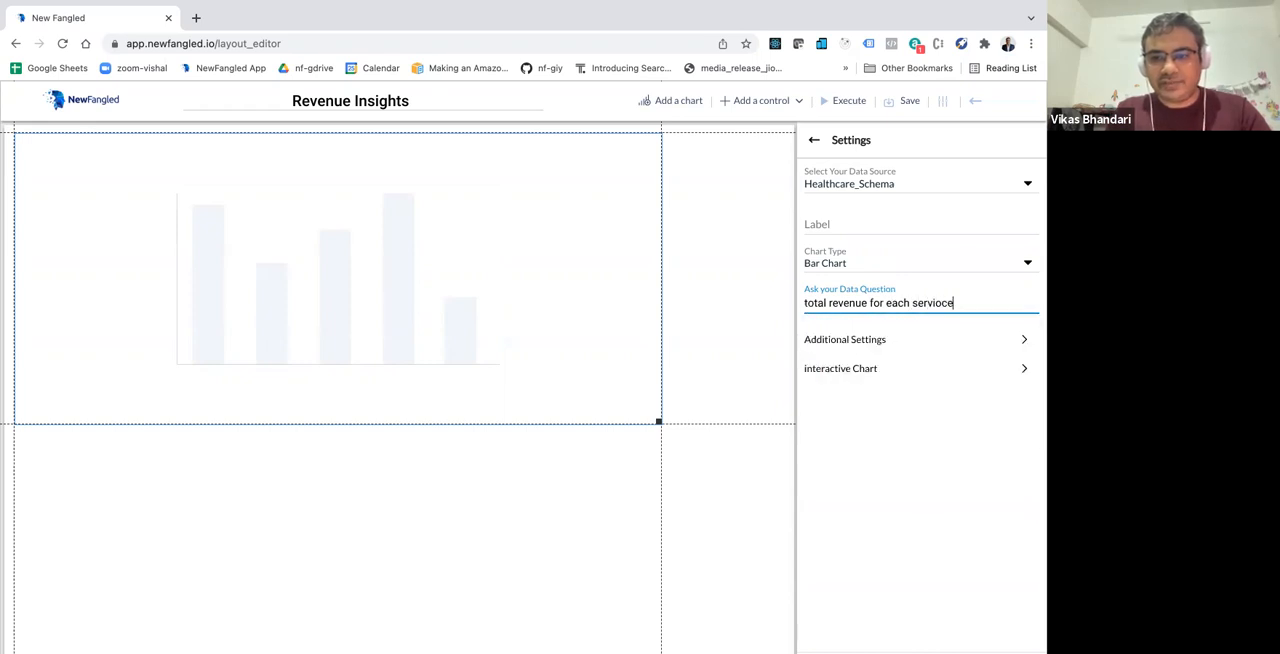
pyautogui.press('BackSpace')
pyautogui.press('BackSpace')
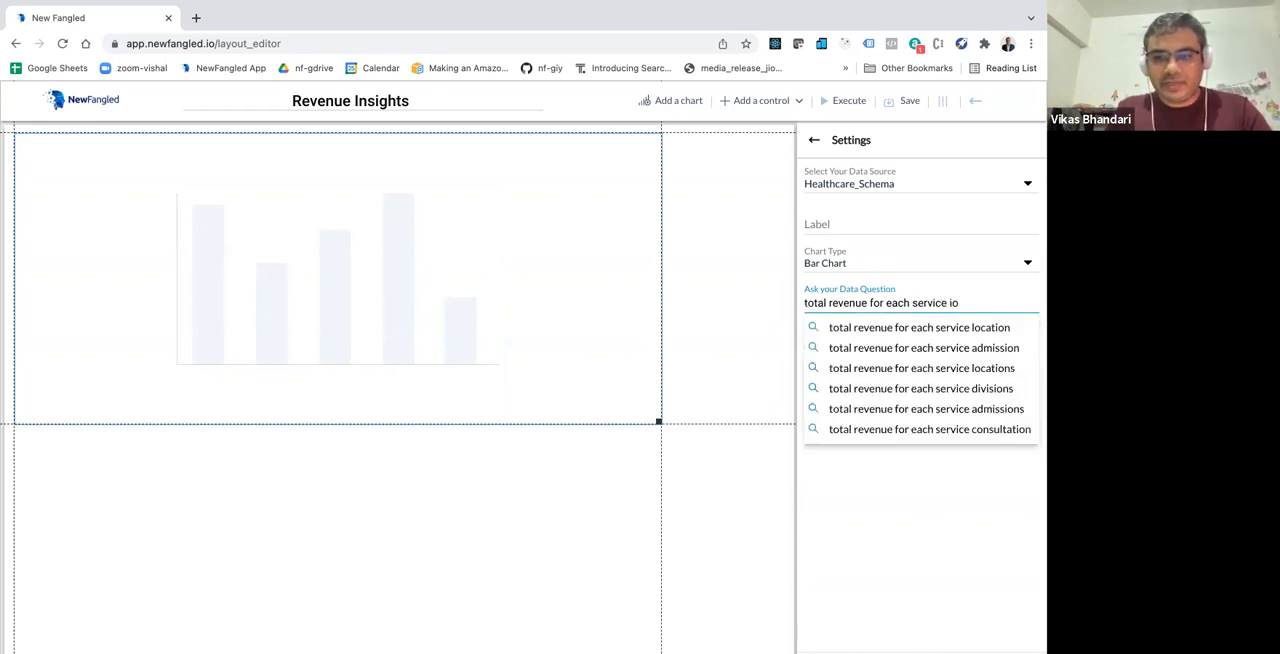
pyautogui.write('n 2020')
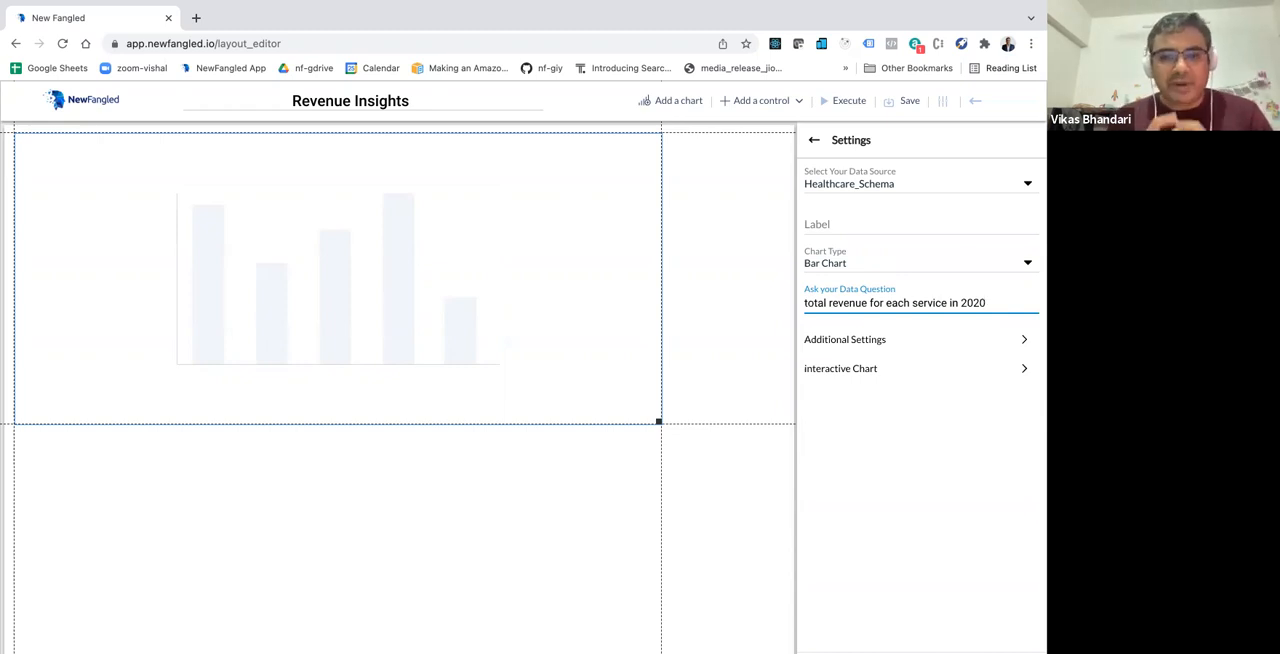
pyautogui.click(837, 104)
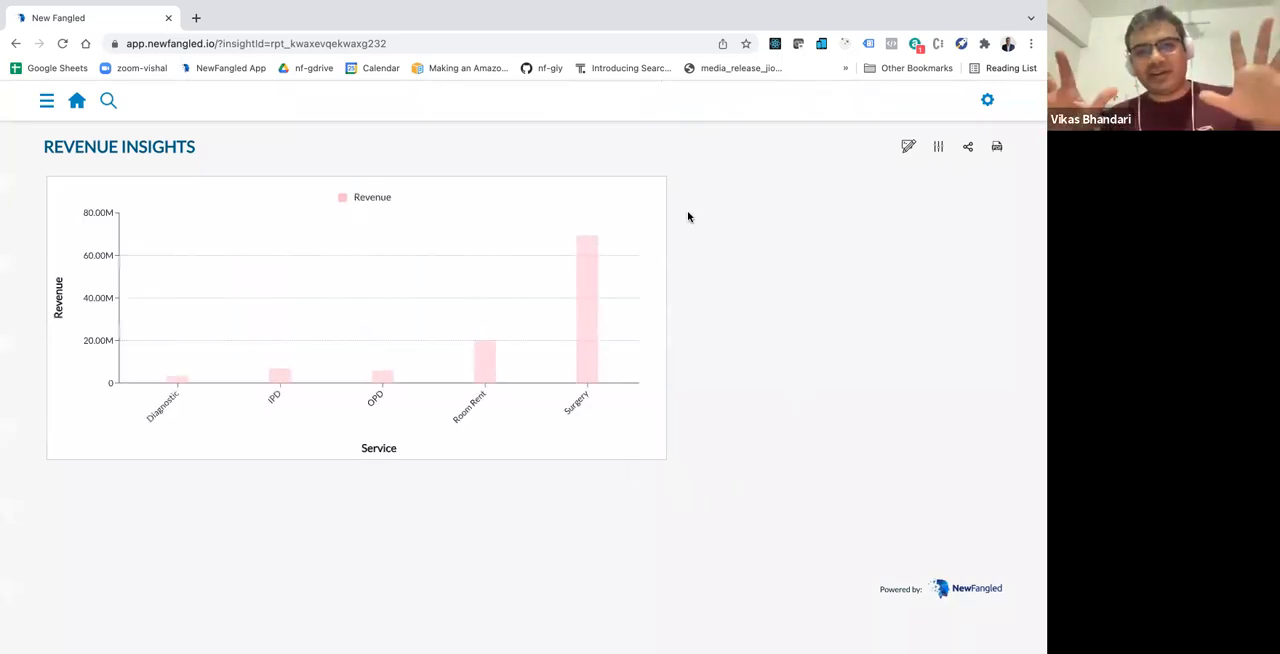
# Step: Edit the dashboard to set the bar chart's first colour to red (RGB 206, 9, 41), and execute it again
pyautogui.moveTo(480, 277)
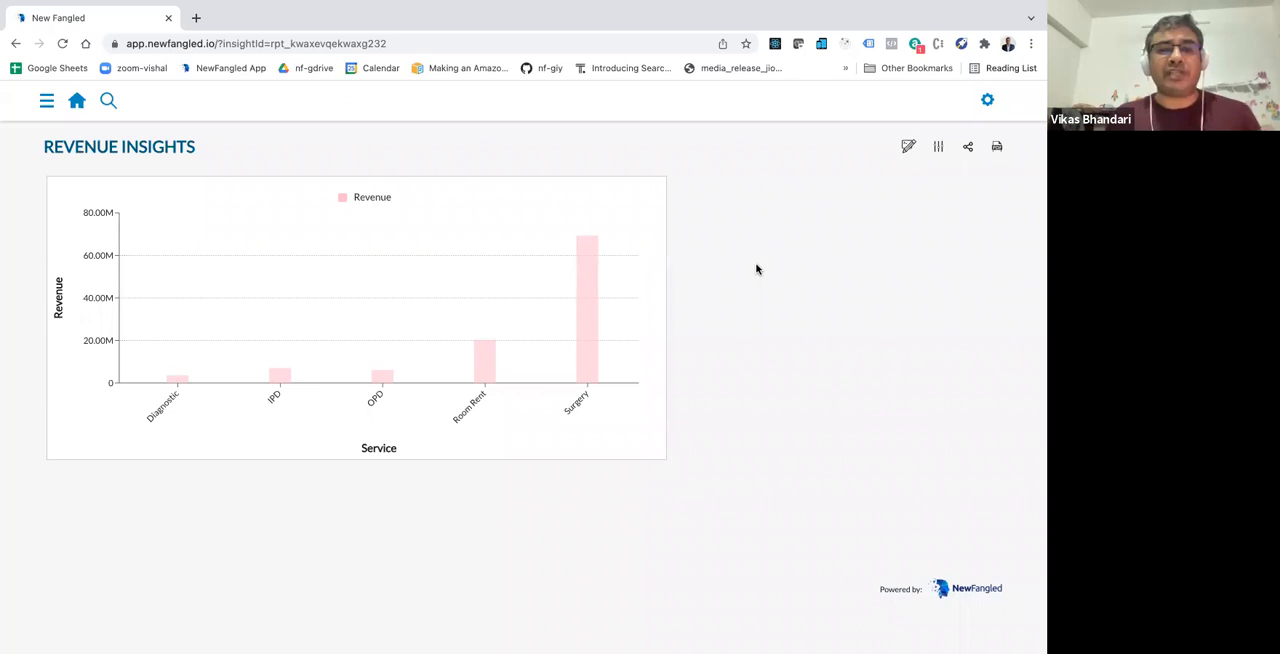
pyautogui.click(909, 149)
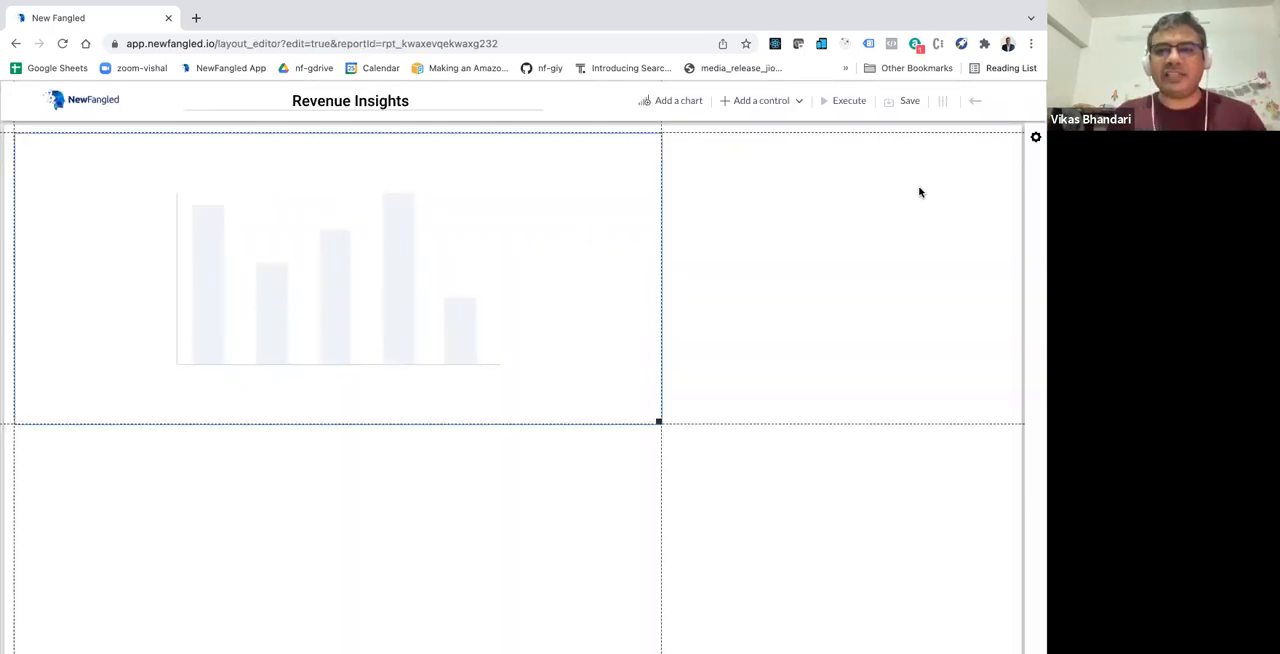
pyautogui.click(1035, 140)
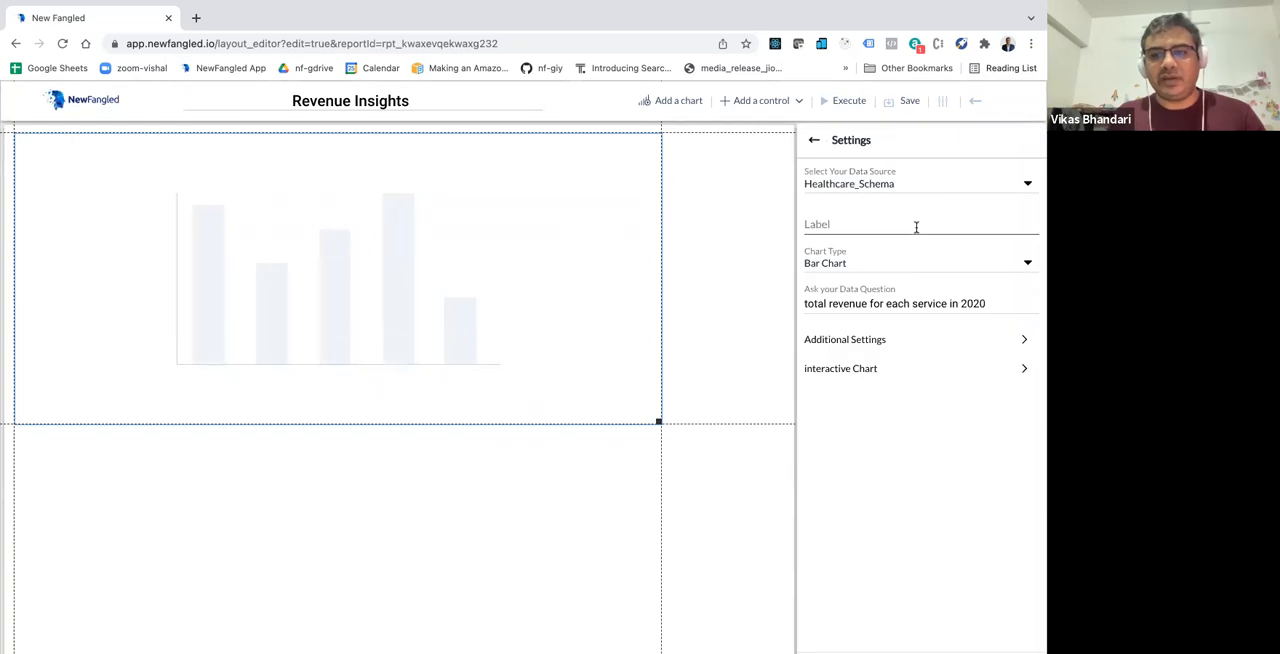
pyautogui.click(871, 342)
pyautogui.scroll(-1, 863, 391)
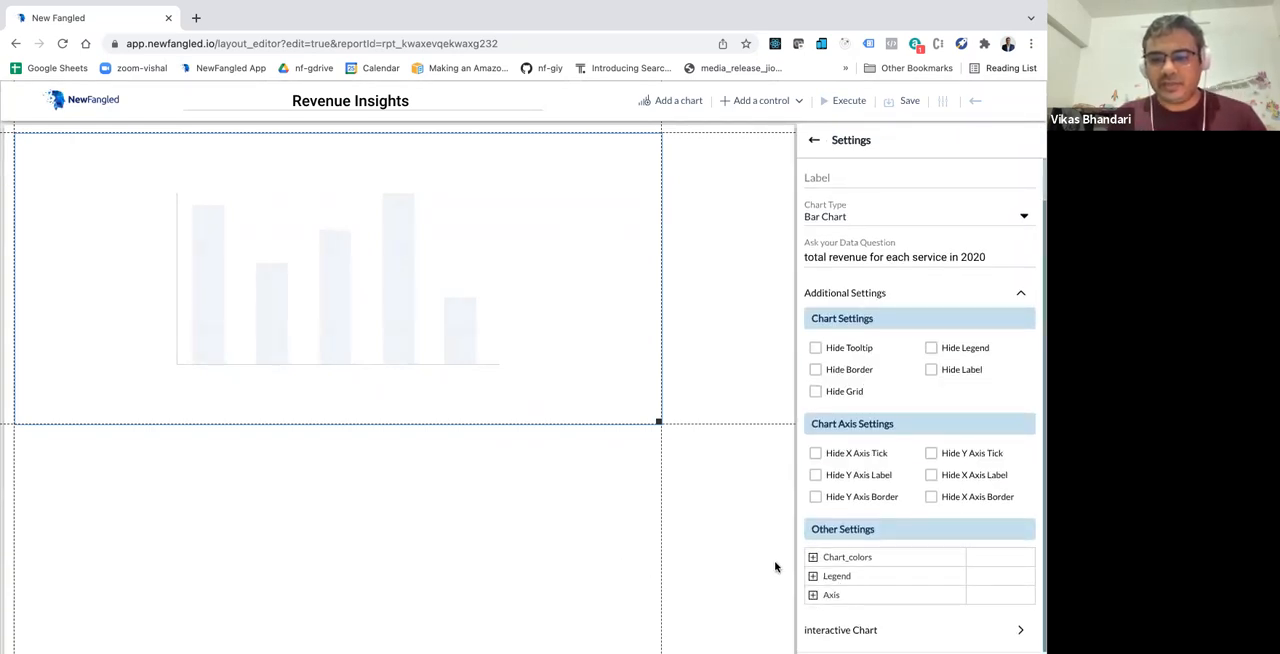
pyautogui.click(812, 557)
pyautogui.click(980, 585)
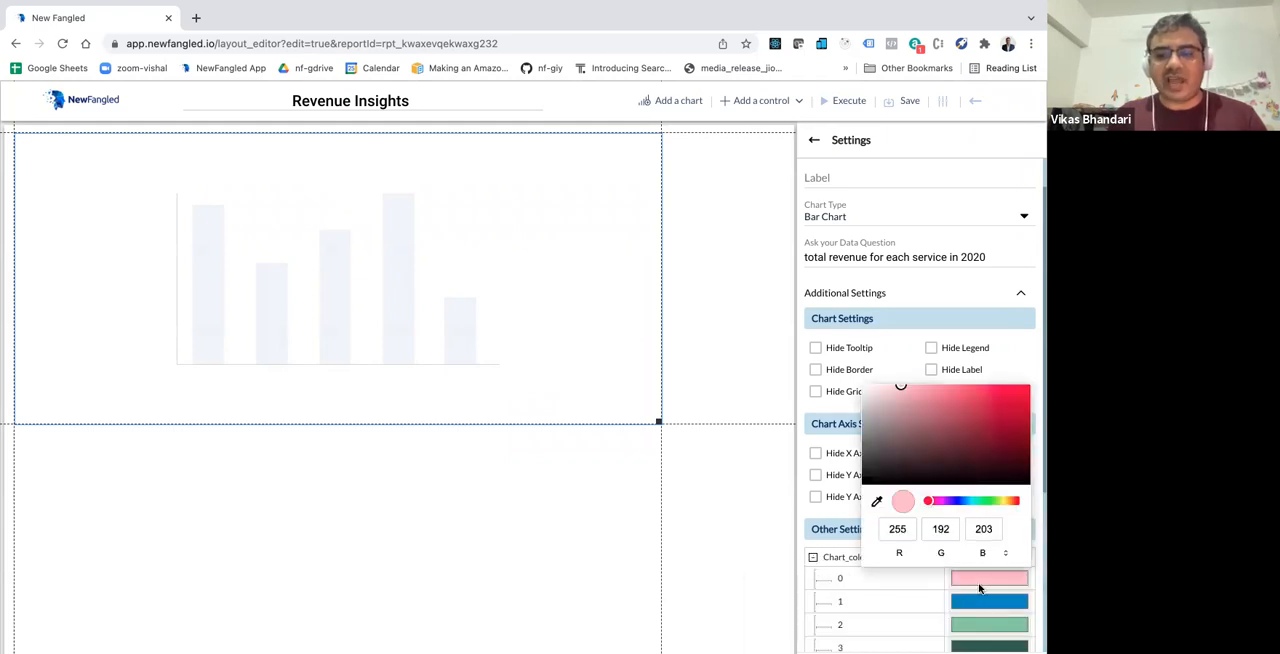
pyautogui.click(1021, 406)
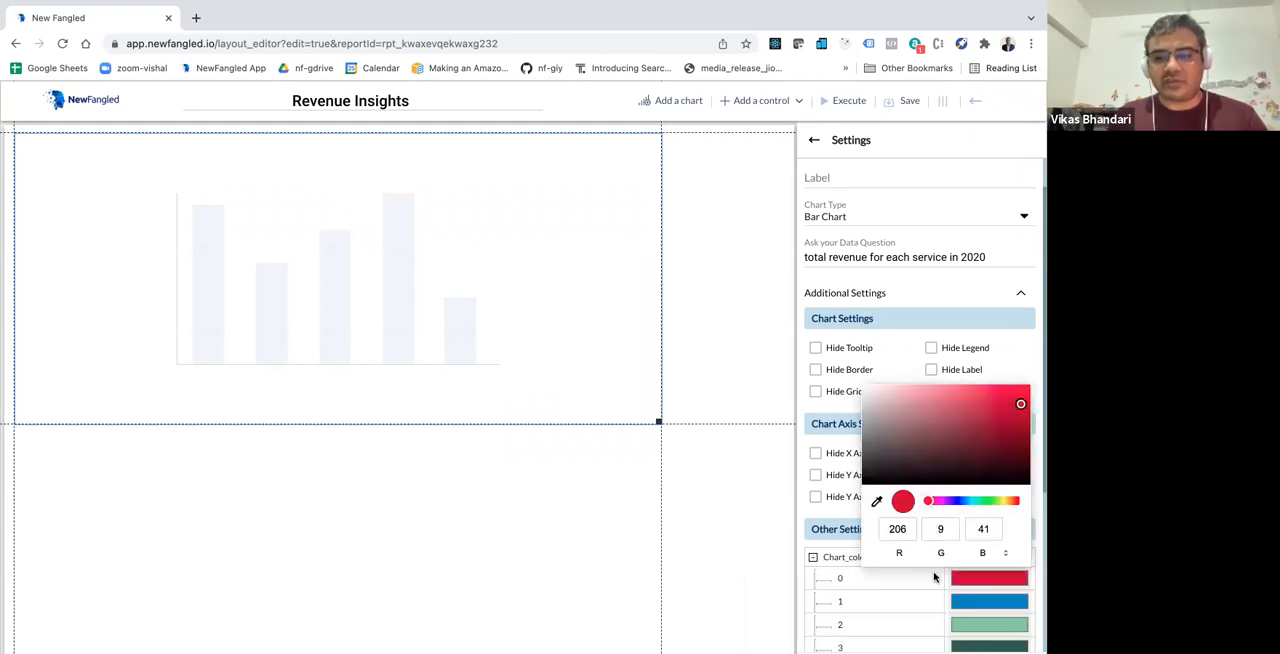
pyautogui.click(931, 584)
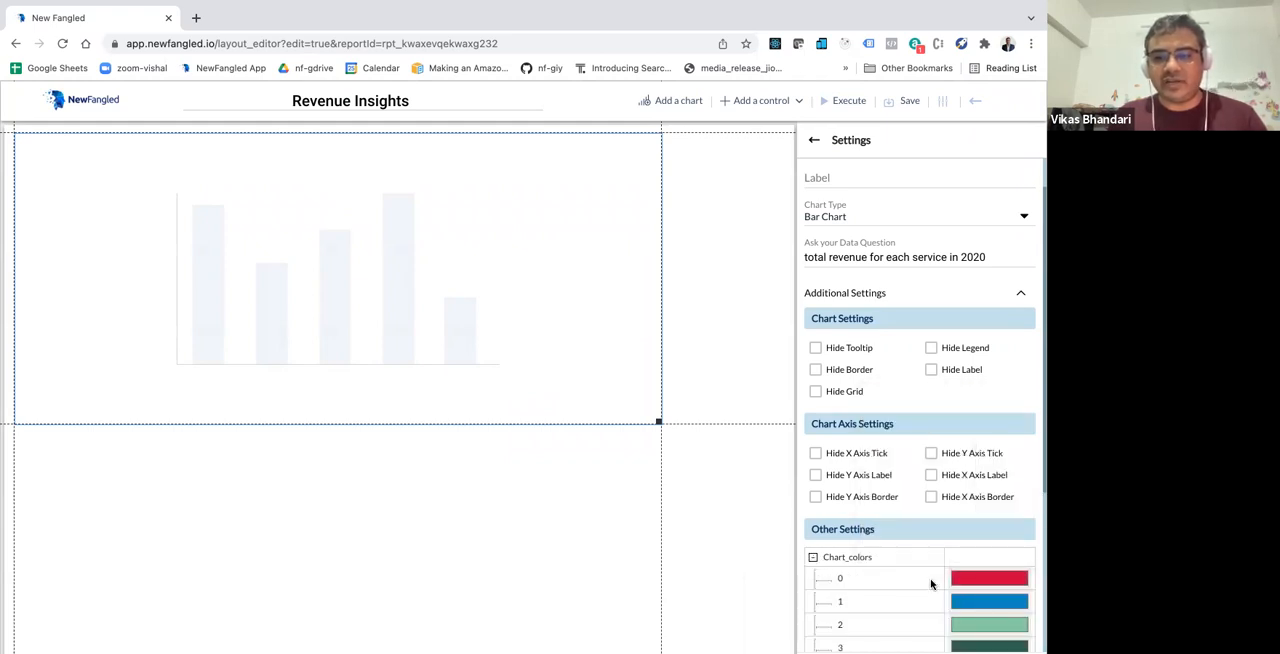
pyautogui.click(846, 101)
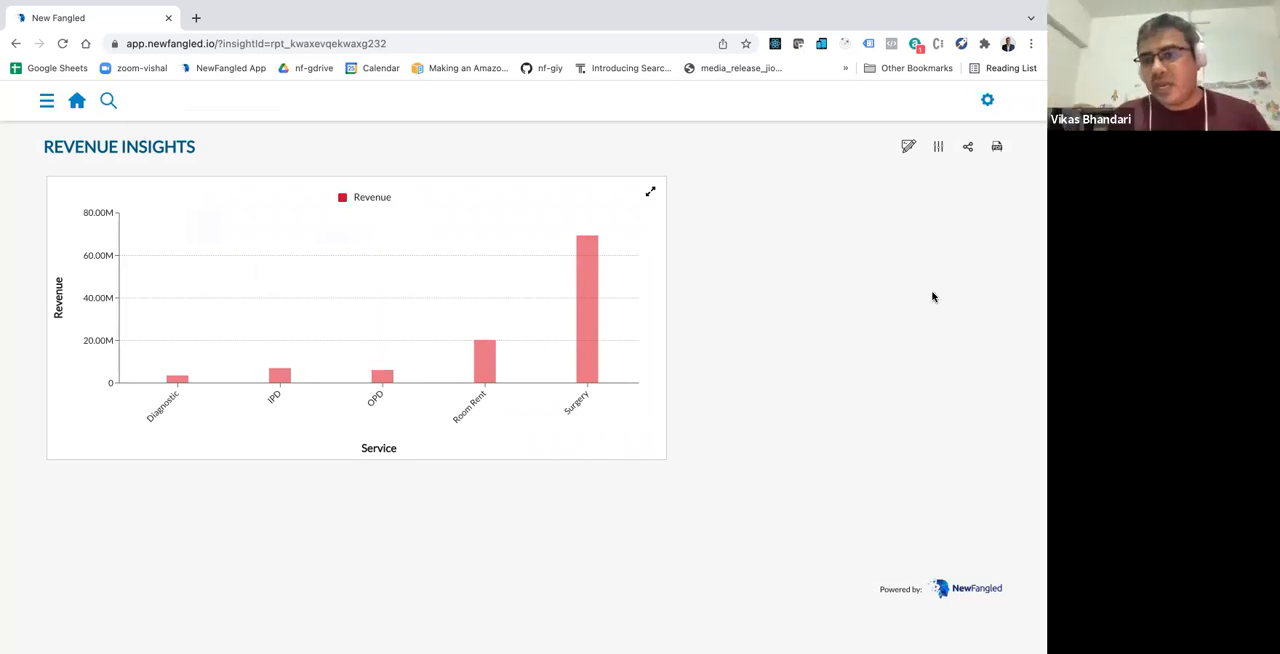
# Step: Reopen the dashboard for editing and add a second chart to the right of the bar chart
pyautogui.click(909, 146)
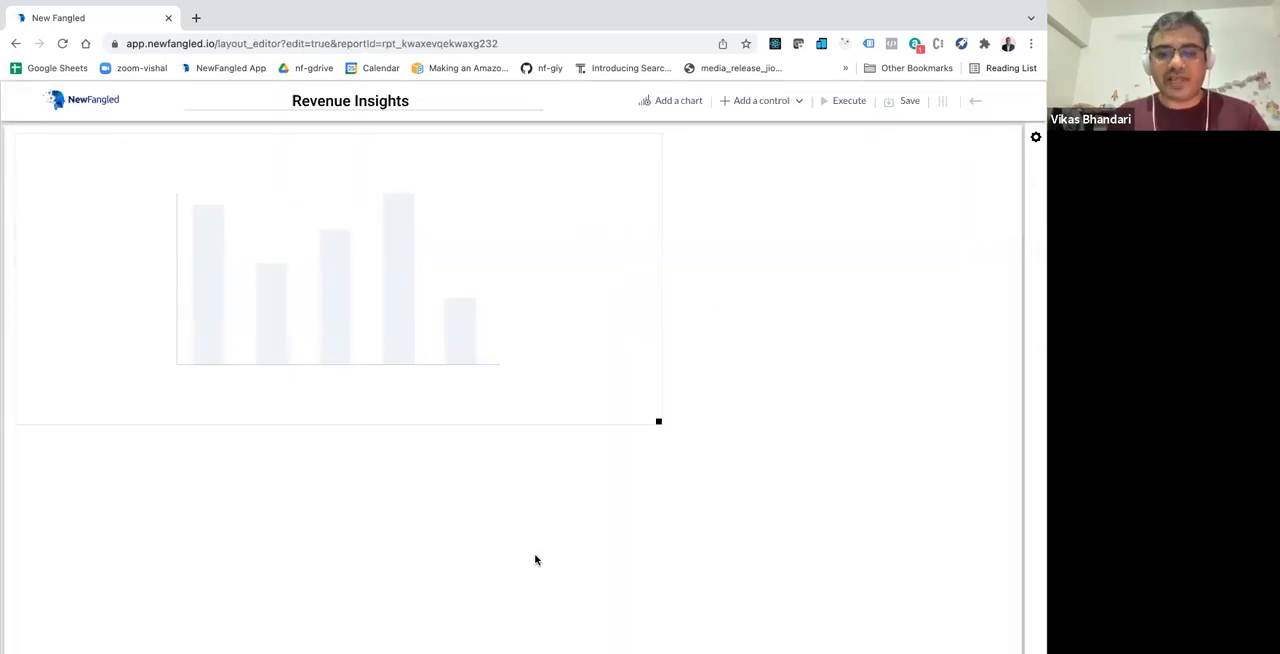
pyautogui.click(781, 104)
pyautogui.click(781, 105)
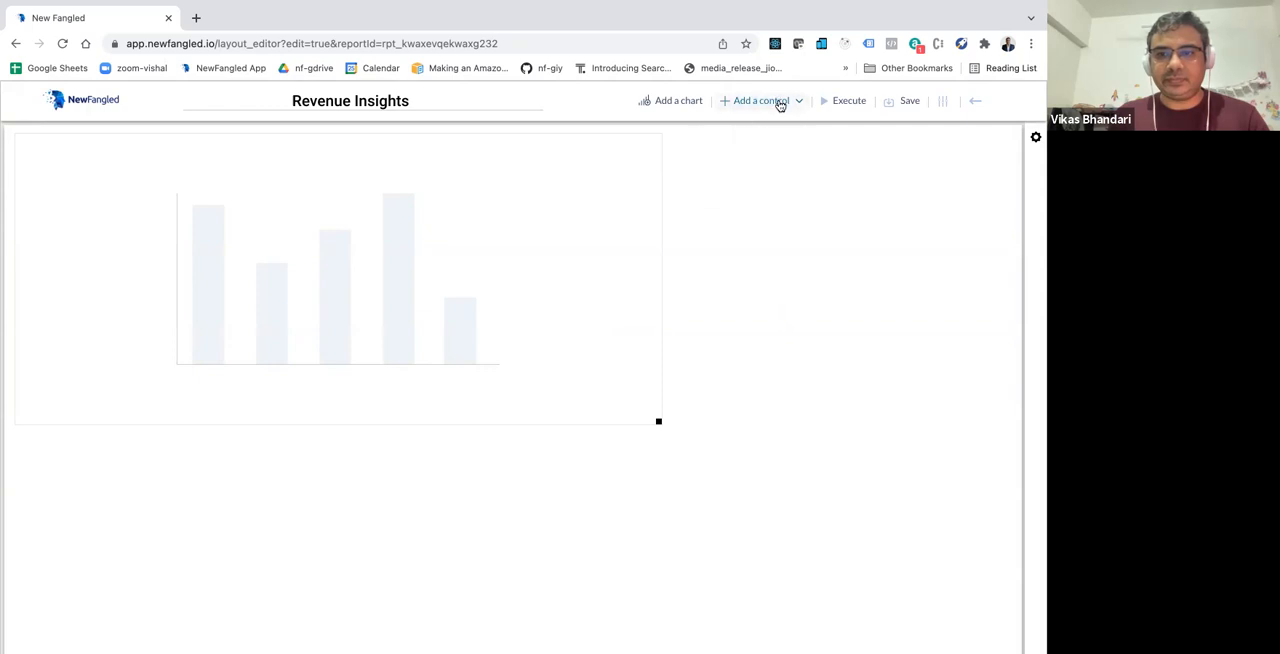
pyautogui.click(781, 105)
pyautogui.click(675, 112)
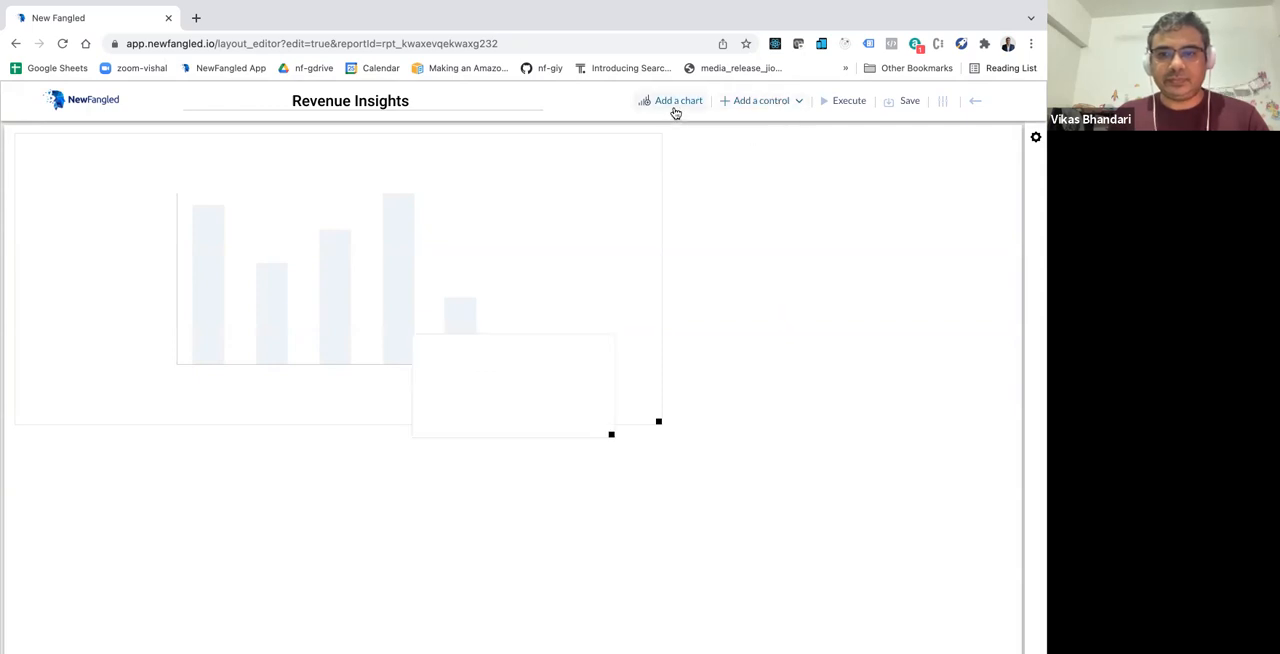
pyautogui.moveTo(560, 378); pyautogui.dragTo(833, 181)
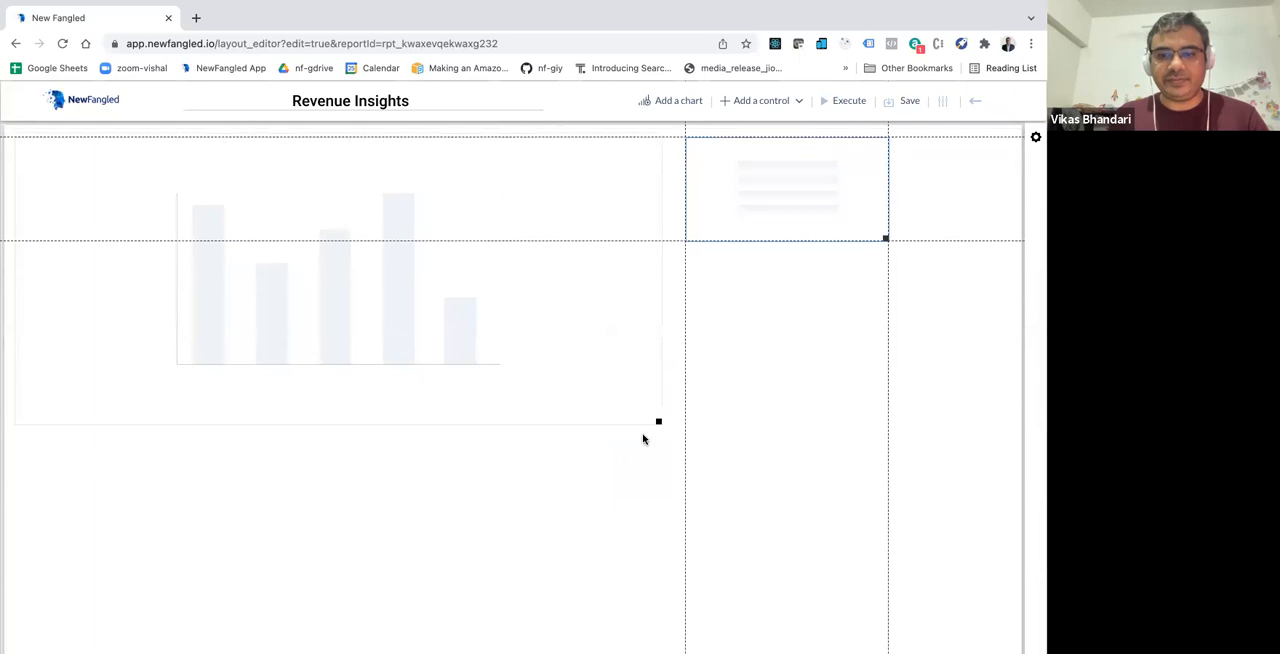
# Step: Narrow the bar chart to about a third of the canvas width and fit the second chart, enlarged, in the space beside it
pyautogui.moveTo(656, 419); pyautogui.dragTo(354, 420)
pyautogui.moveTo(762, 200); pyautogui.dragTo(463, 194)
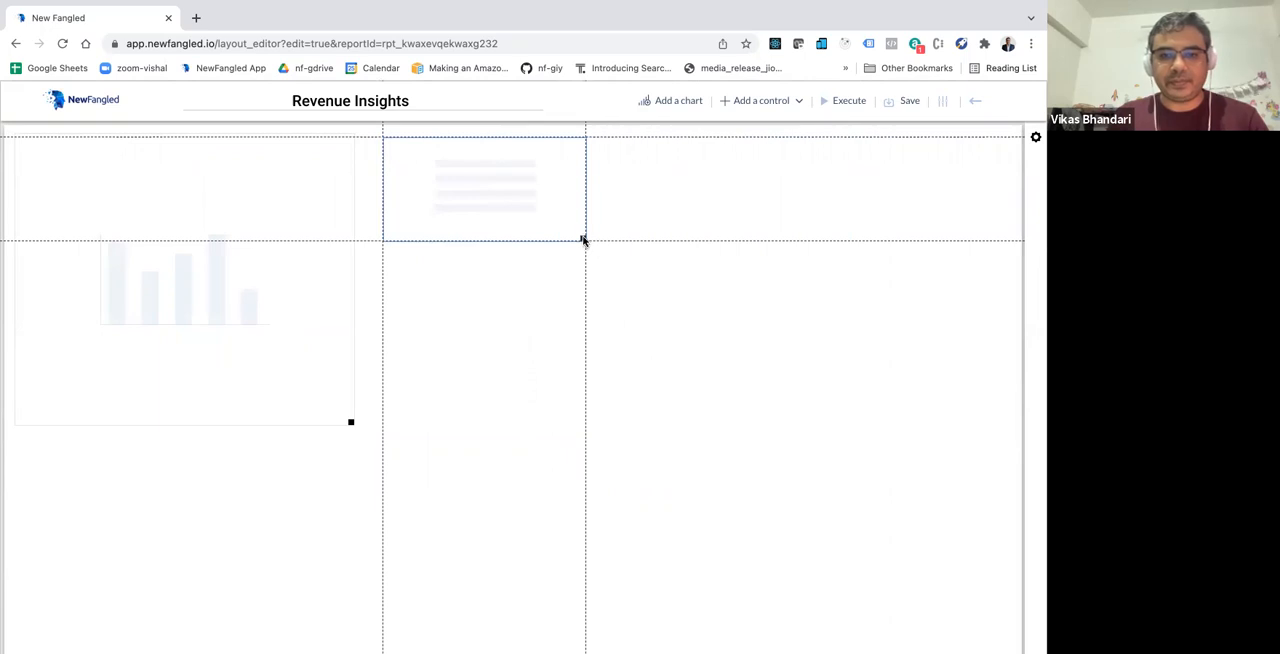
pyautogui.moveTo(581, 236); pyautogui.dragTo(827, 423)
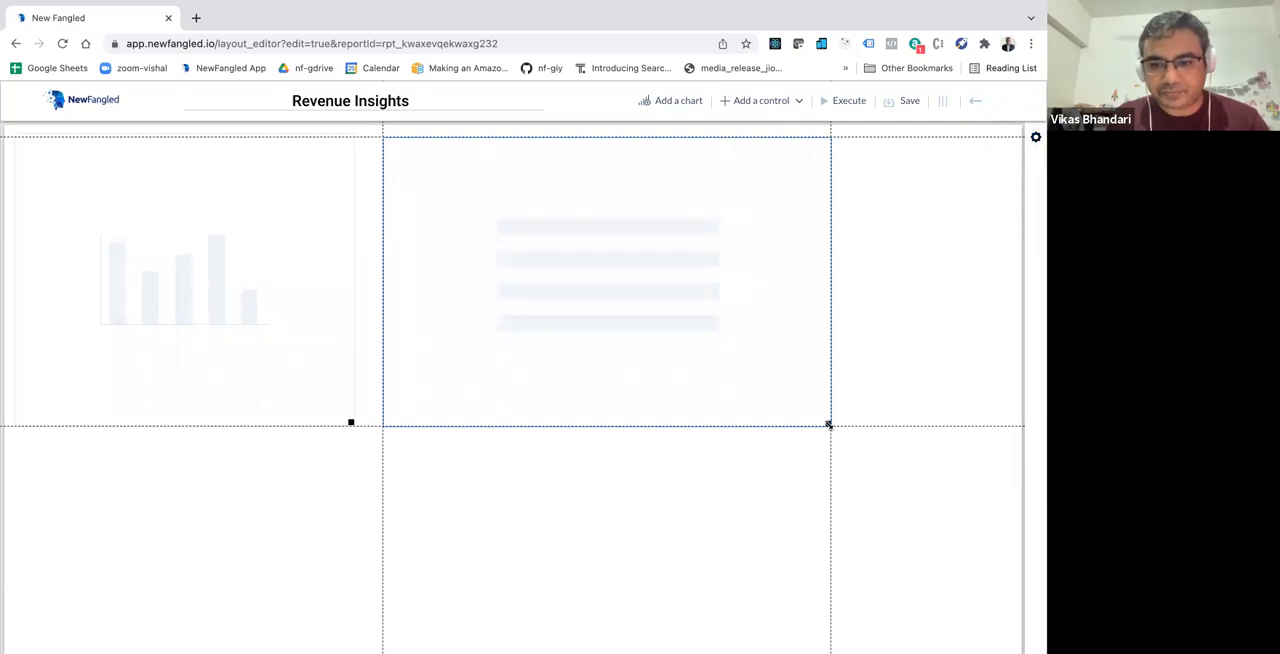
pyautogui.moveTo(828, 424); pyautogui.dragTo(934, 471)
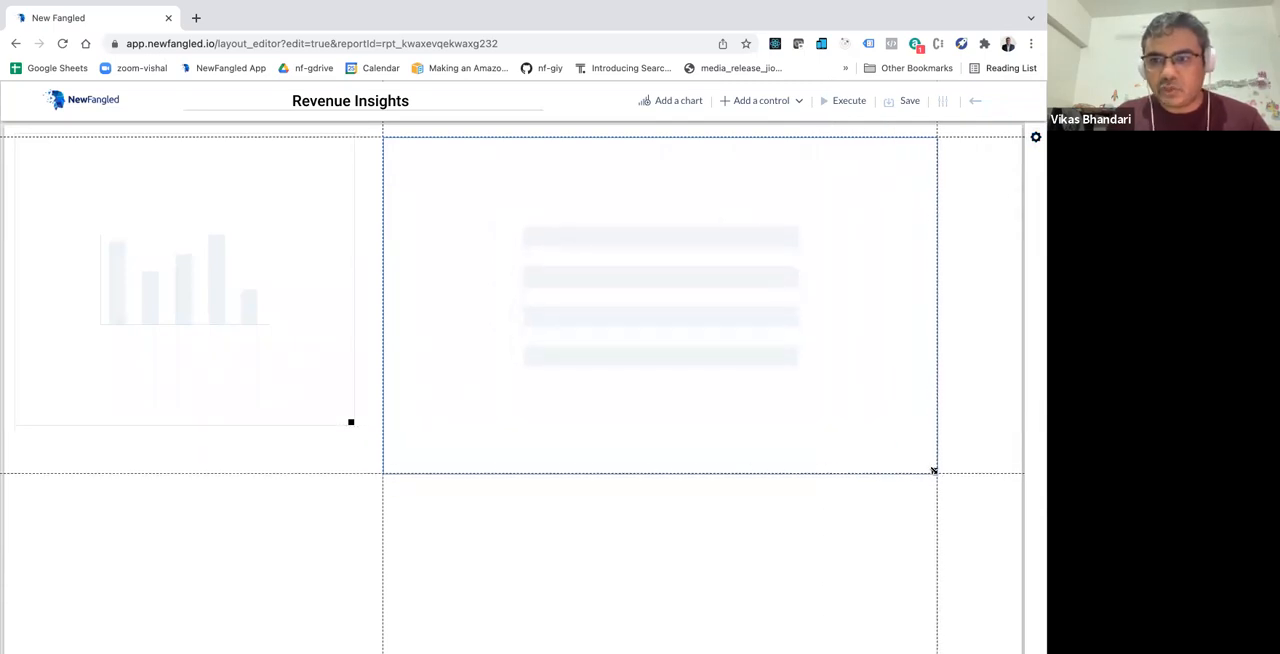
# Step: Change the second chart's type to Donut Chart in its settings
pyautogui.click(1035, 138)
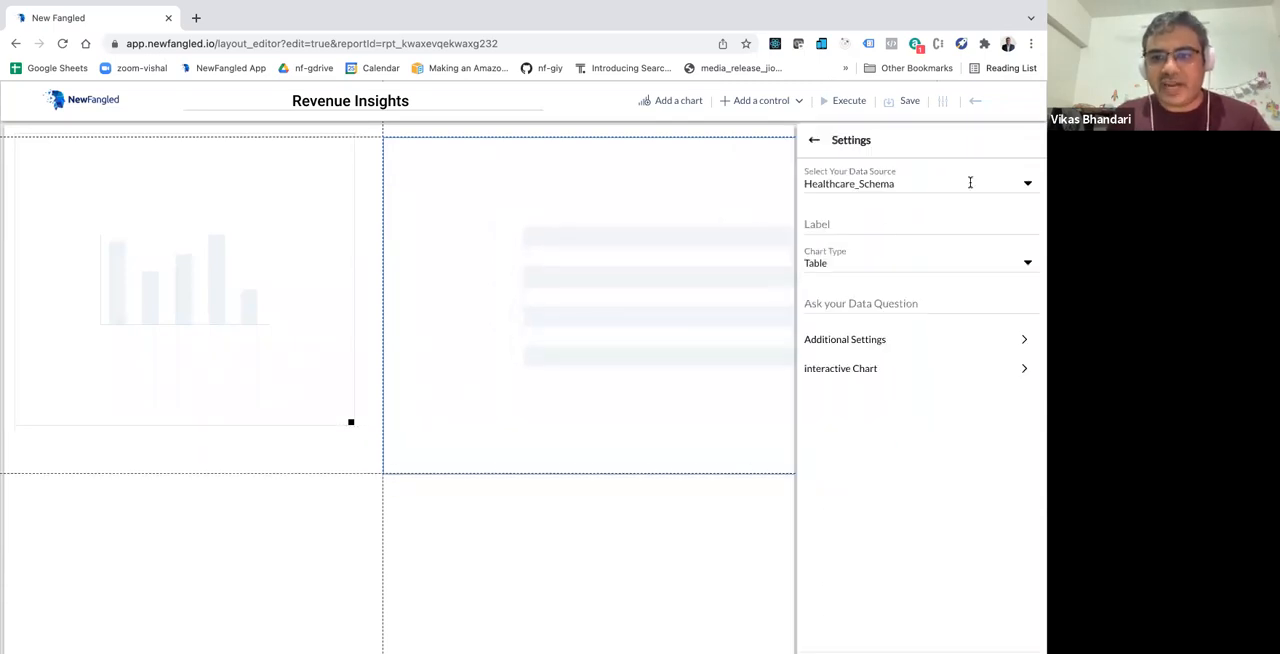
pyautogui.click(860, 262)
pyautogui.scroll(-4, 857, 290)
pyautogui.scroll(-1, 855, 335)
pyautogui.click(857, 325)
# Step: Enter "total admissions for each service in 2020" as the donut chart's data question
pyautogui.click(848, 297)
pyautogui.write('total admissions for each service in 2020')
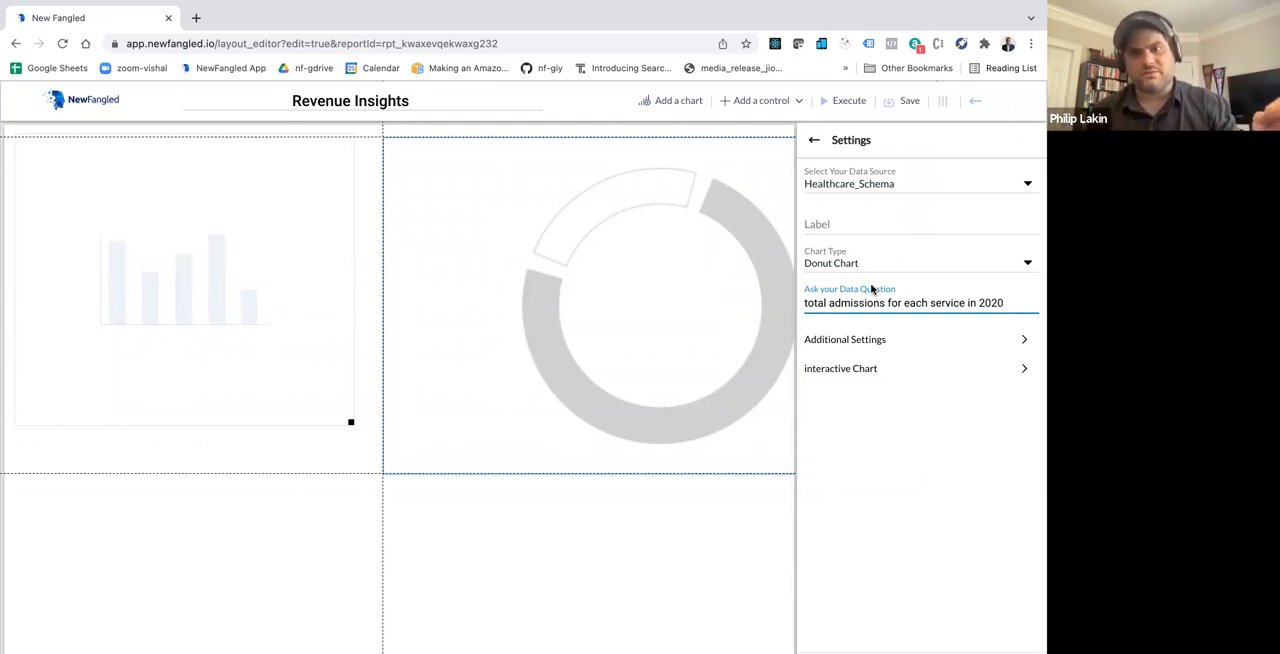
pyautogui.click(742, 433)
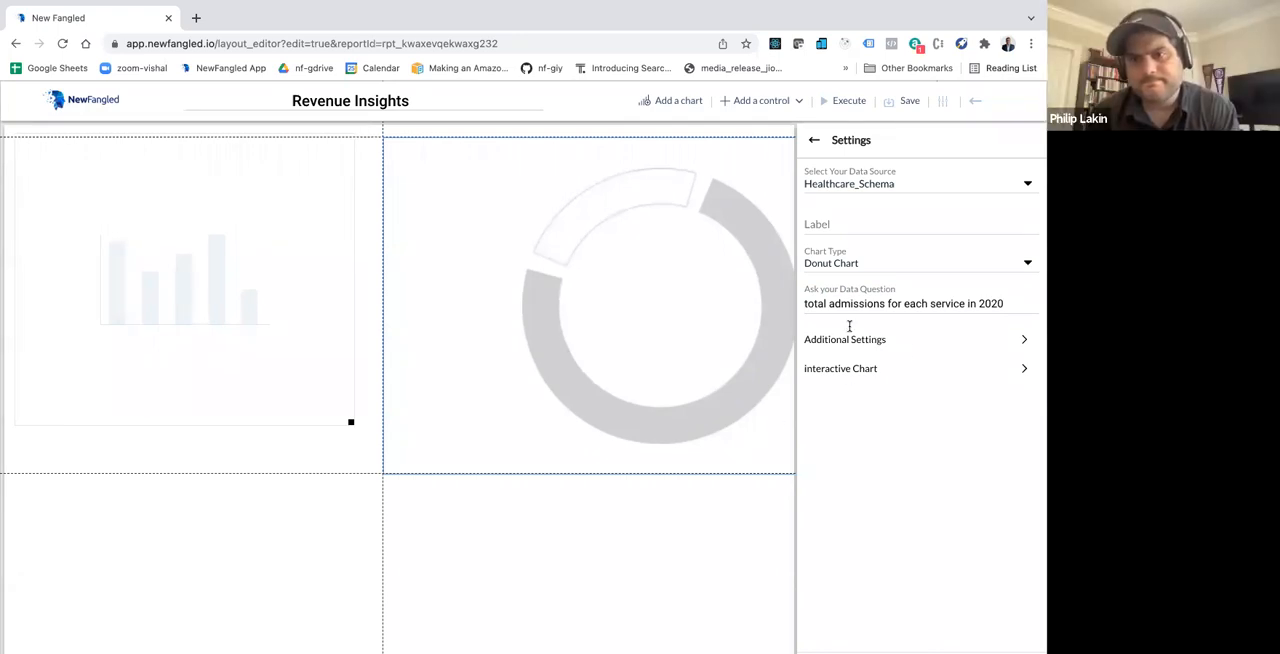
pyautogui.hscroll(1, 636, 314)
pyautogui.hscroll(-1, 636, 314)
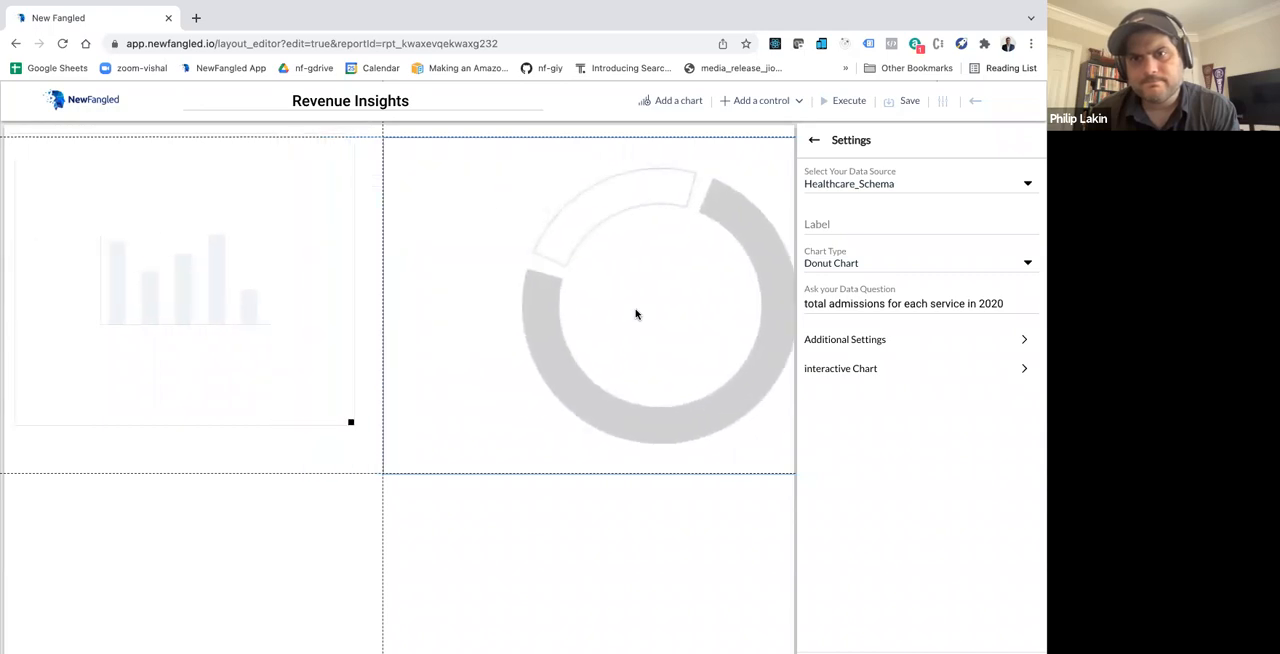
# Step: Show percentages in the donut chart's legend through its additional settings and execute the dashboard
pyautogui.click(855, 341)
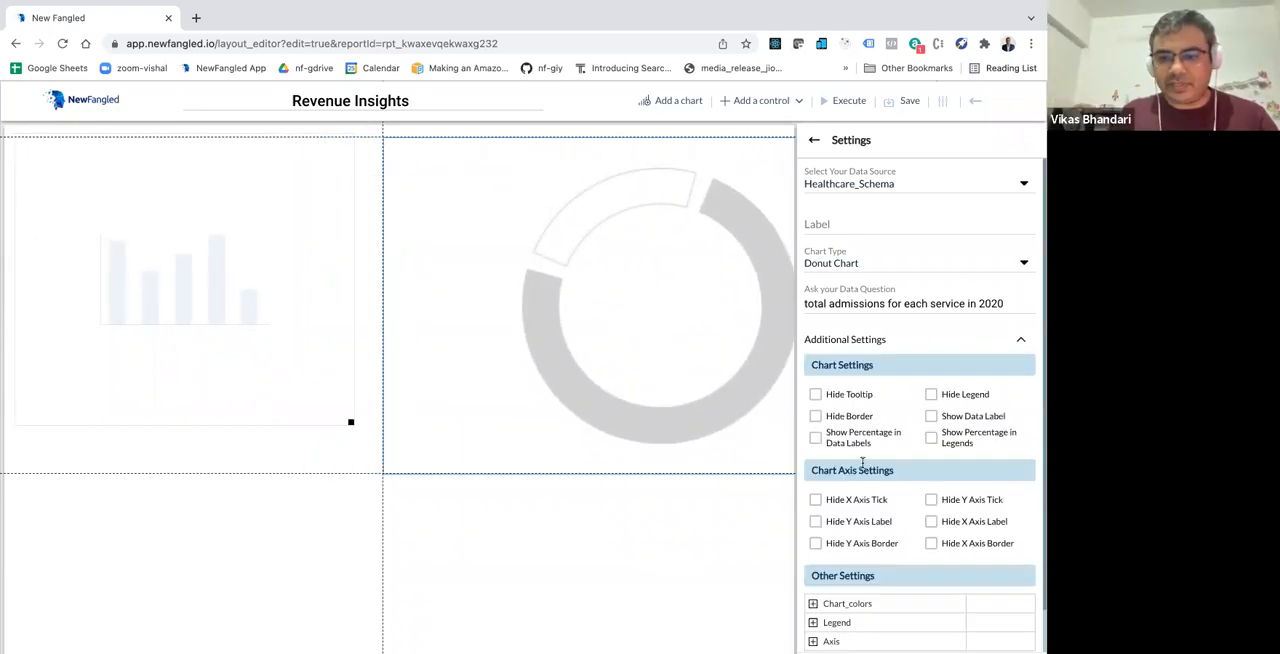
pyautogui.scroll(-1, 862, 462)
pyautogui.click(932, 411)
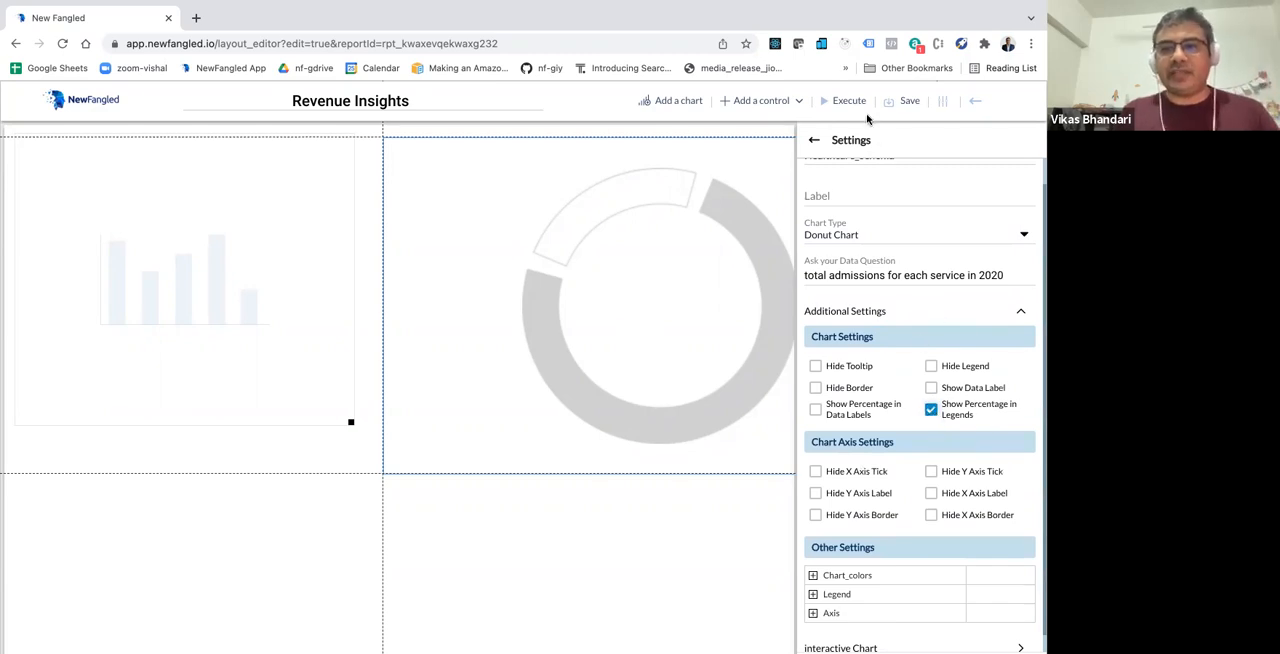
pyautogui.click(847, 102)
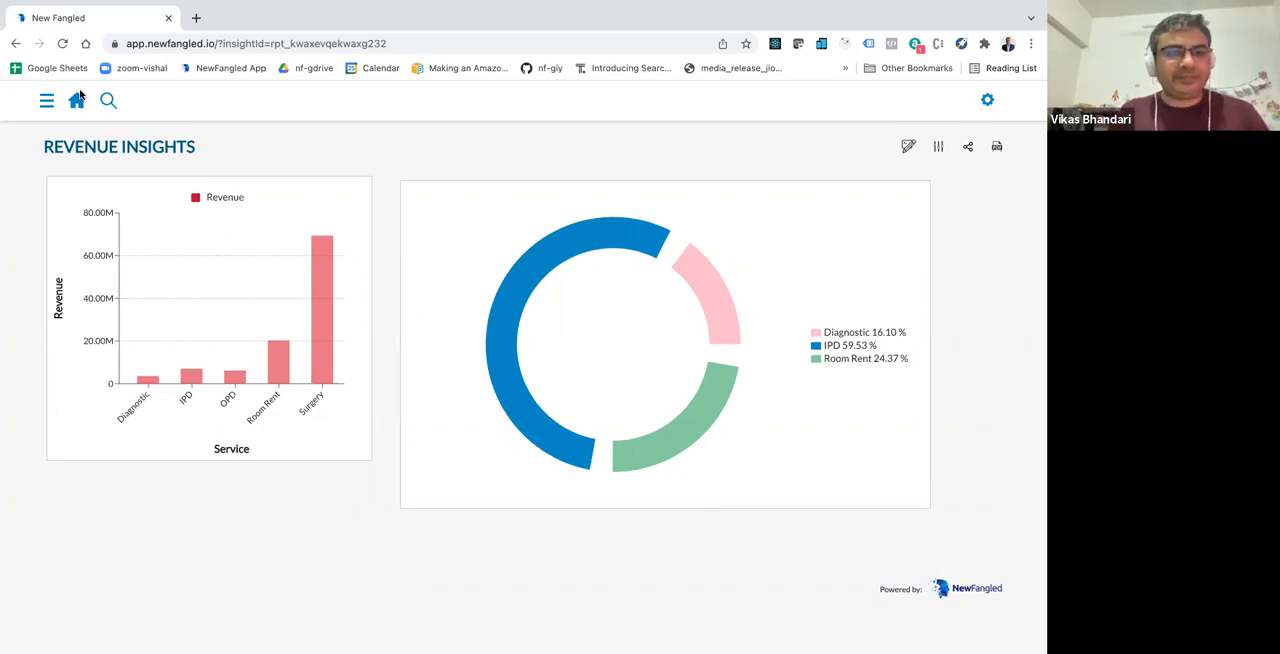
pyautogui.click(108, 100)
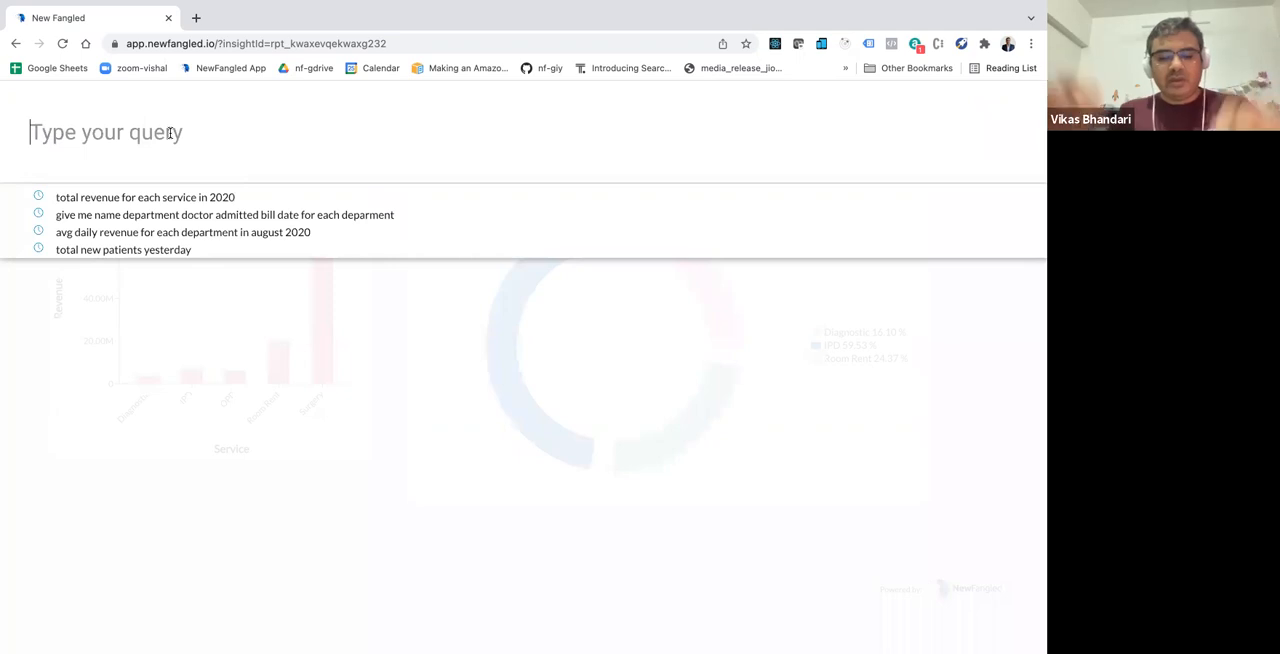
pyautogui.write('total revem')
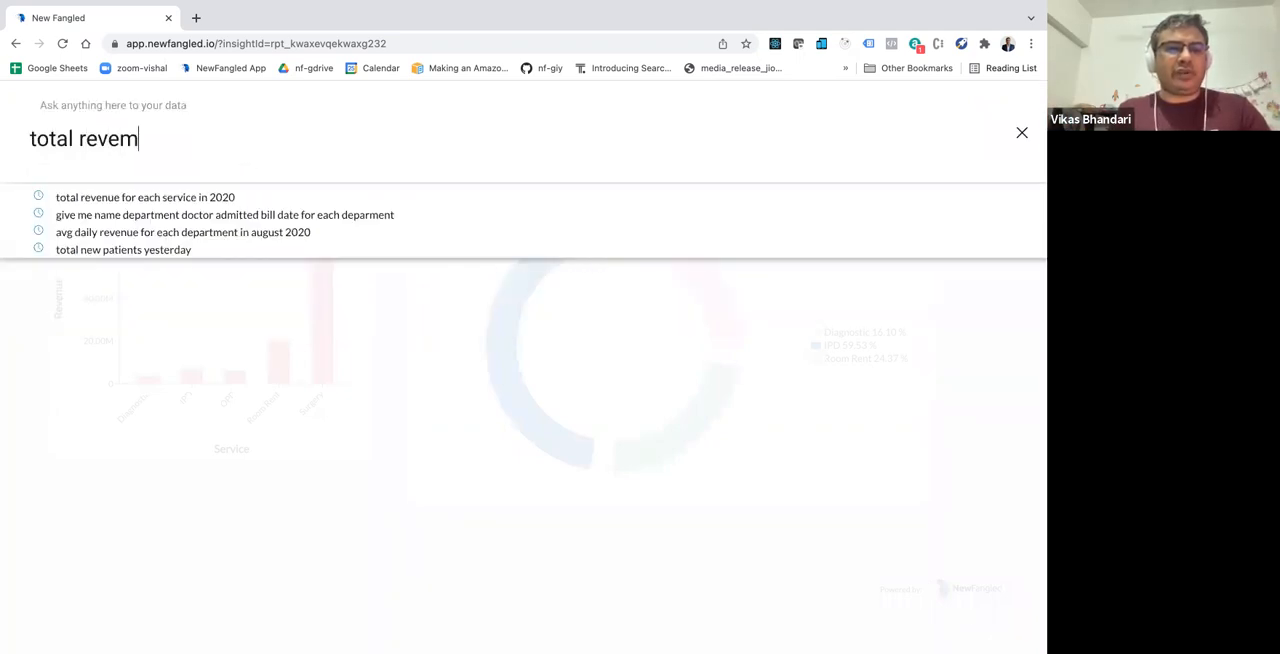
pyautogui.press('BackSpace')
pyautogui.write('nue')
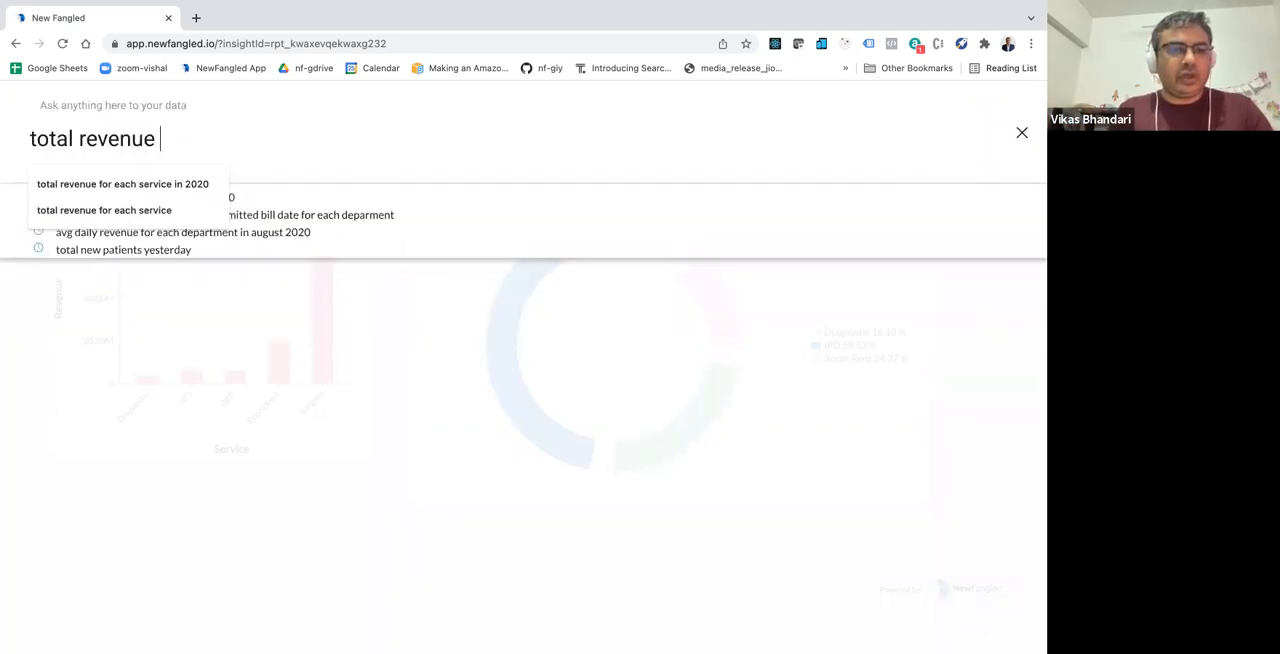
# Step: Replace the query text with "top 3 departments having highest revenue in 2020" and run it
pyautogui.press('super+a')
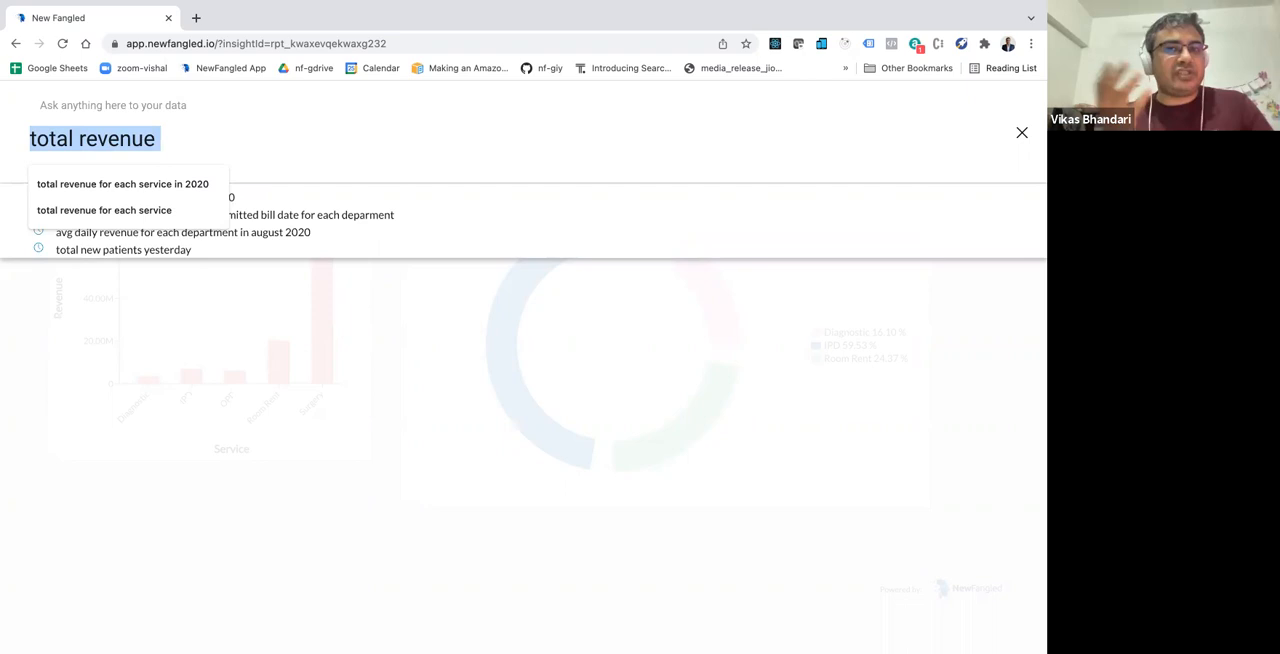
pyautogui.write('to')
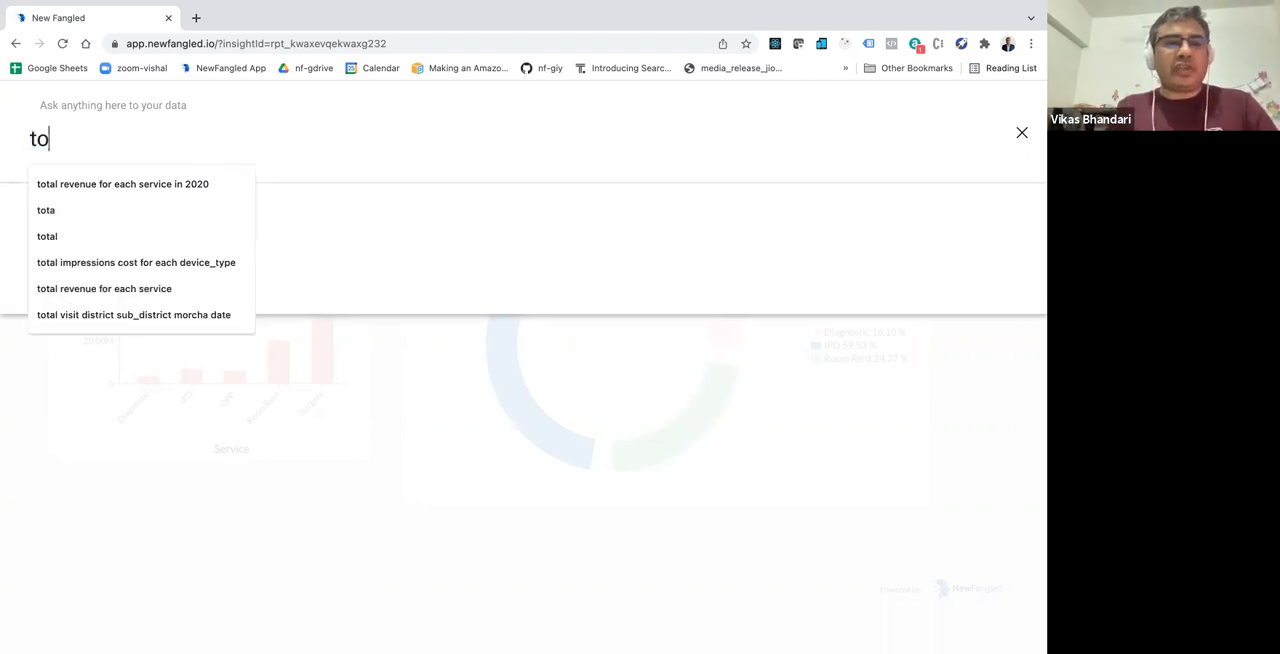
pyautogui.write('p 3 depart')
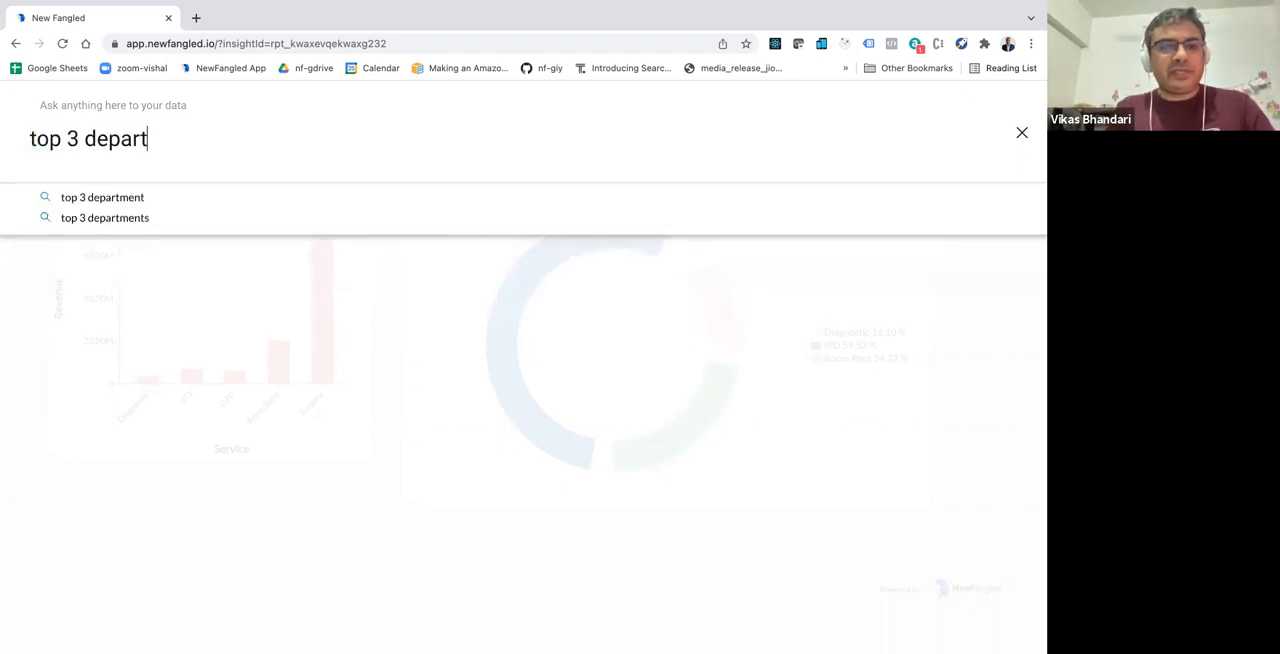
pyautogui.write('ments having highest rew')
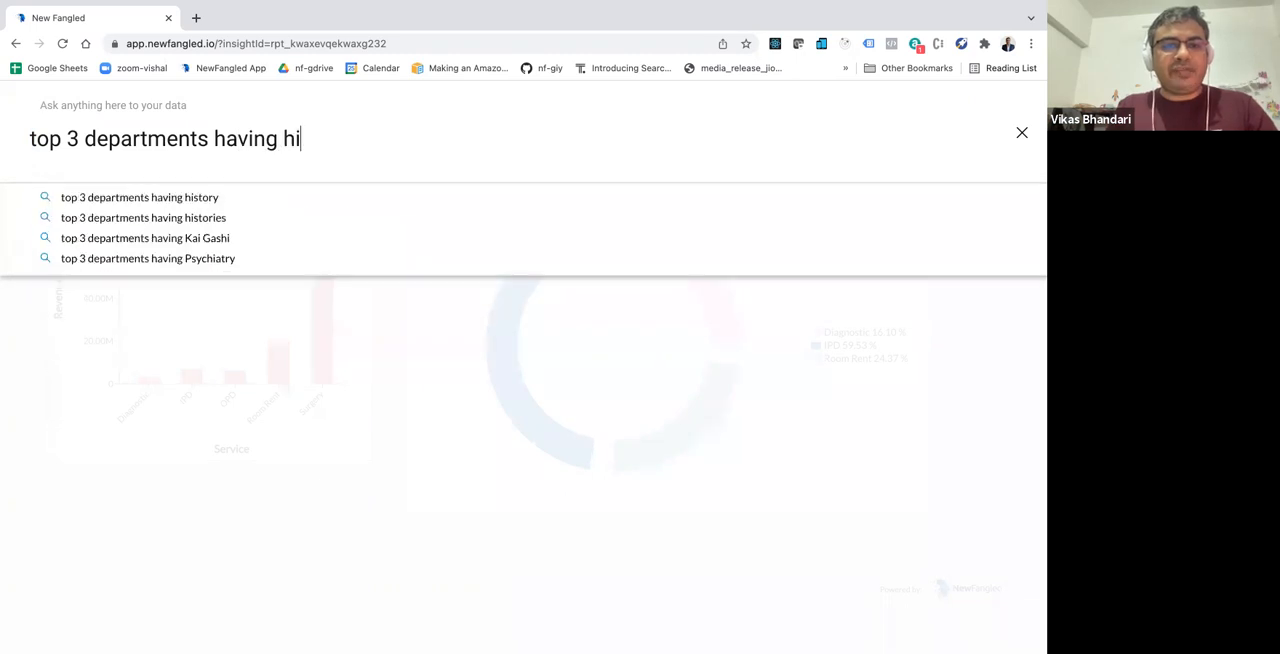
pyautogui.press('BackSpace')
pyautogui.press('BackSpace')
pyautogui.write('eve')
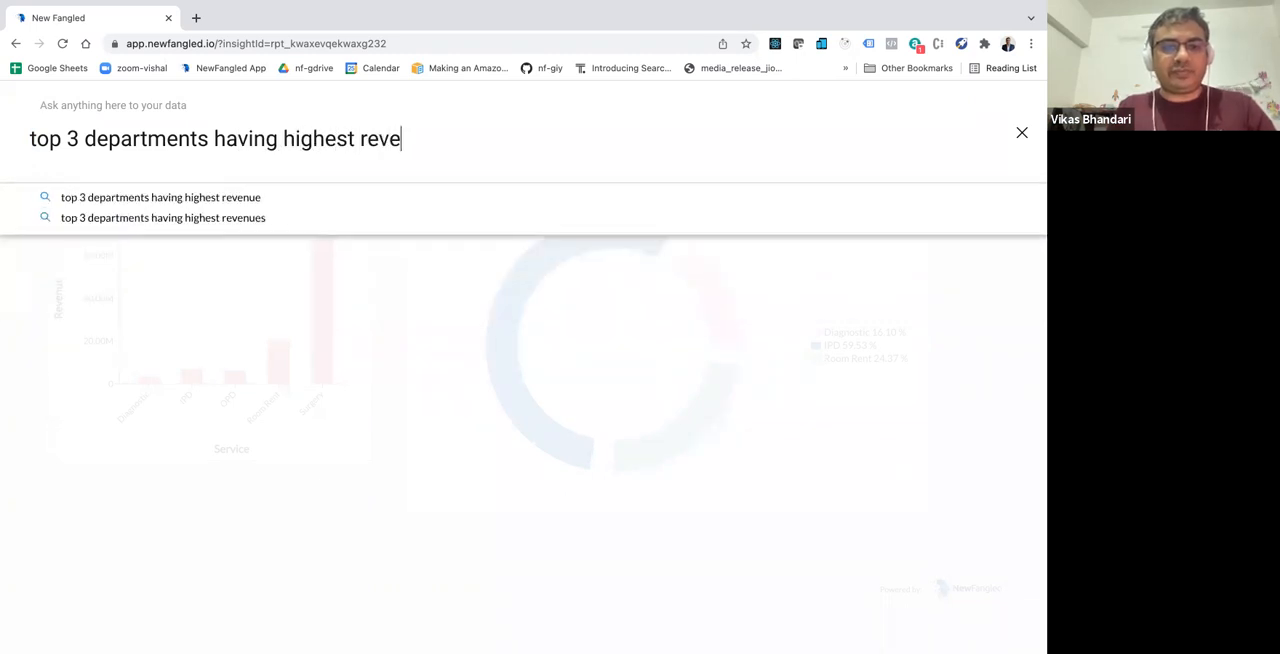
pyautogui.write('nue in 2020')
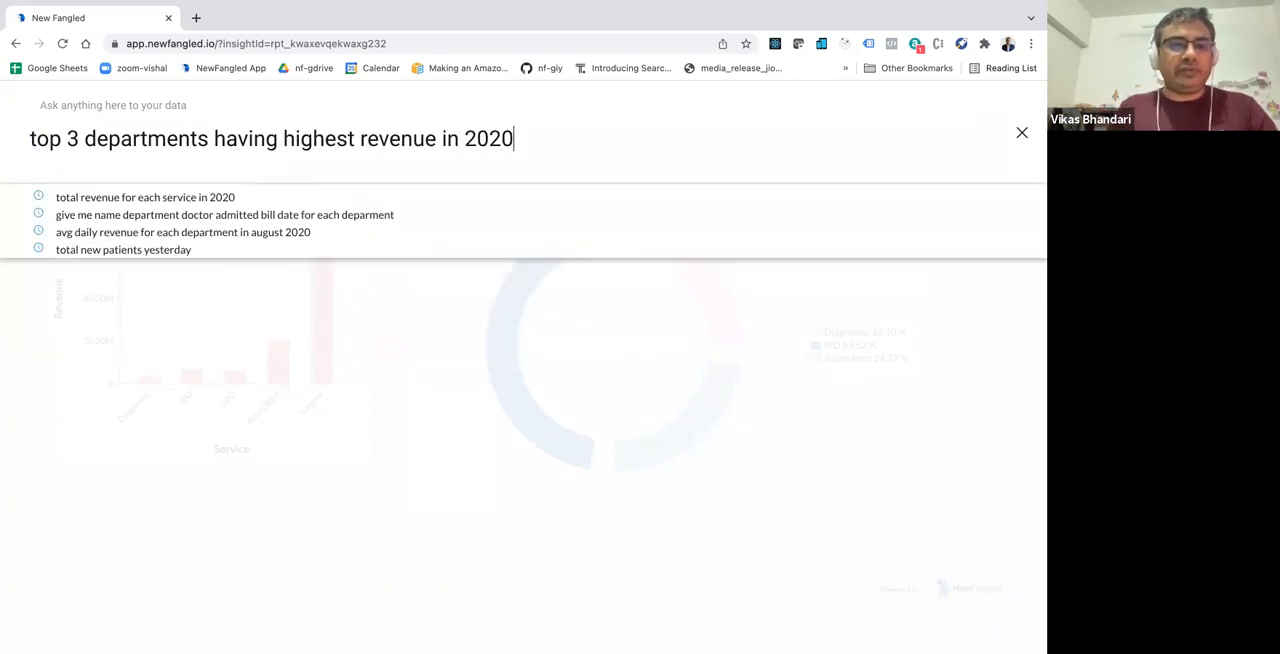
pyautogui.press('Return')
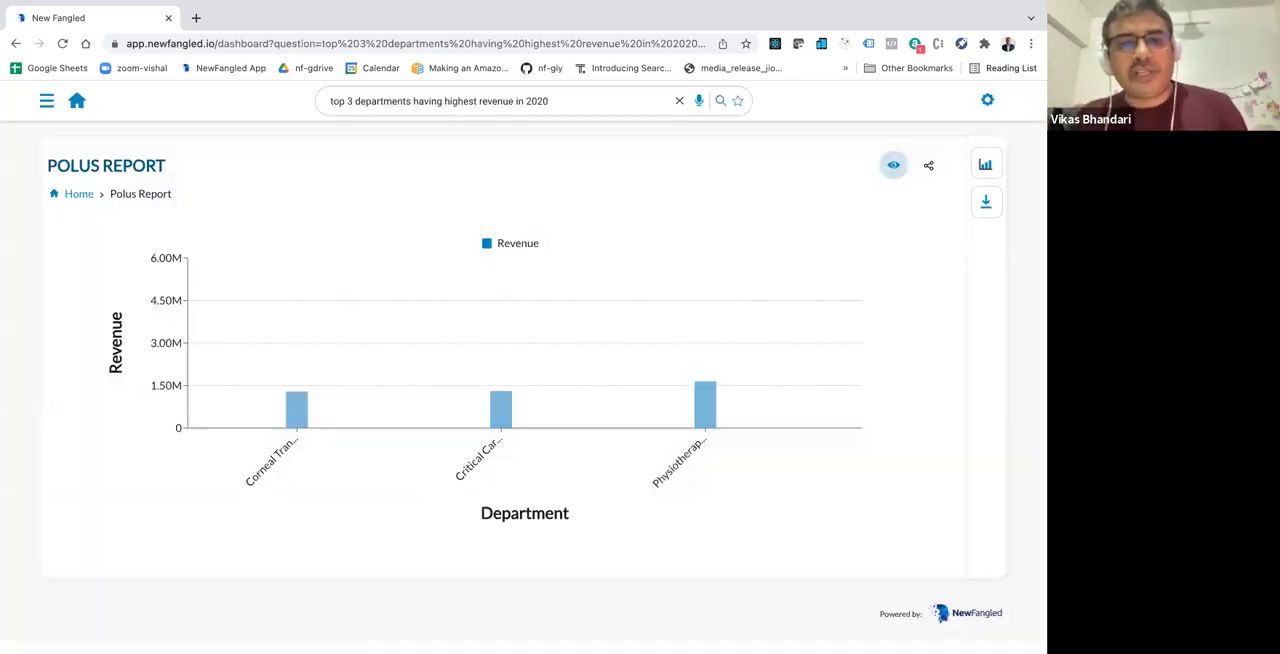
pyautogui.rightClick(801, 358)
pyautogui.click(408, 117)
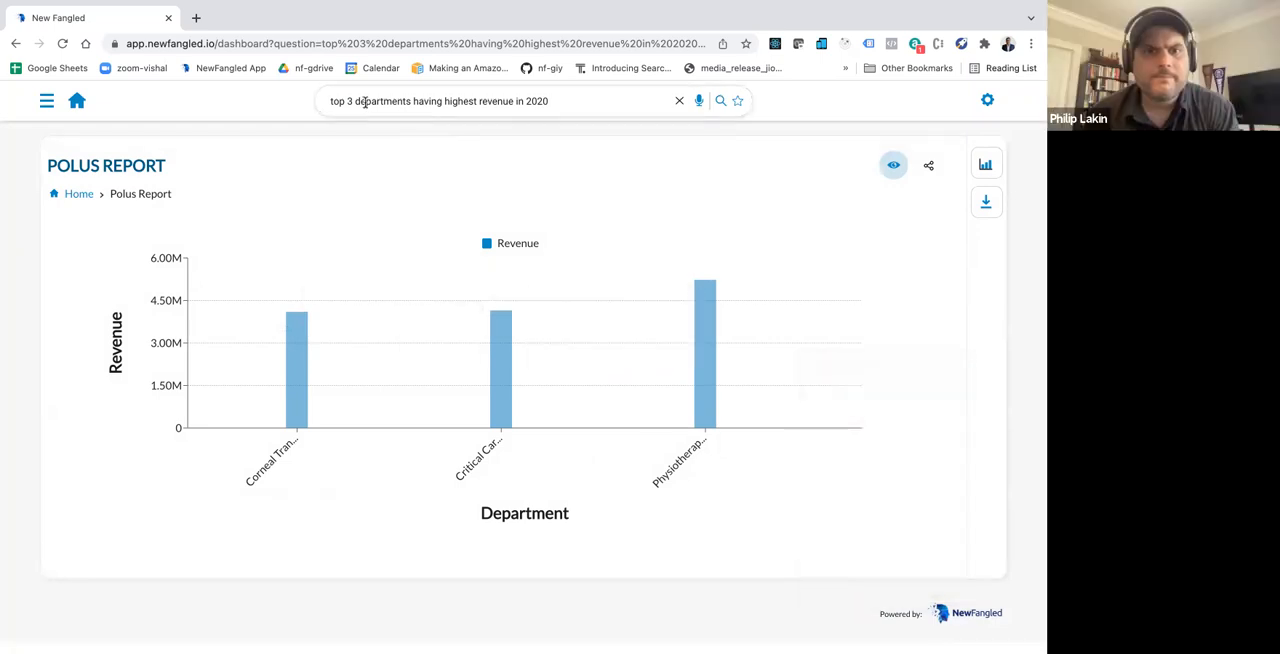
# Step: Run the data query "what percentage of revenue is generated from each department in 2020"
pyautogui.click(357, 101)
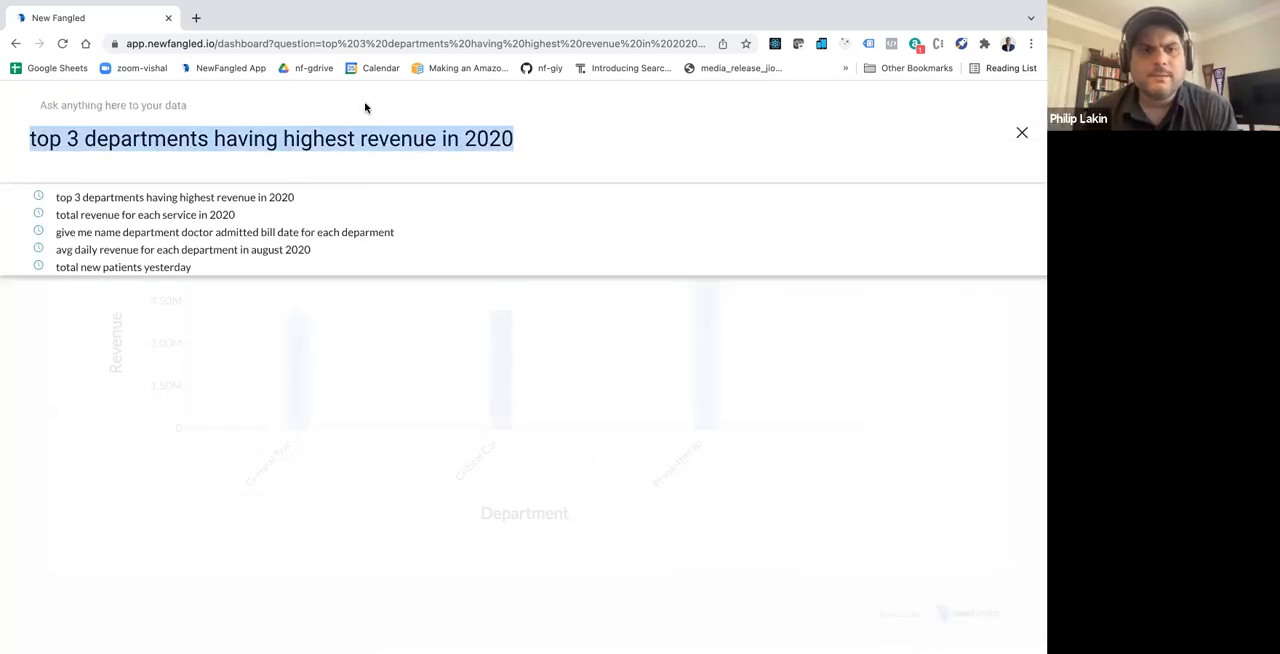
pyautogui.write('what ')
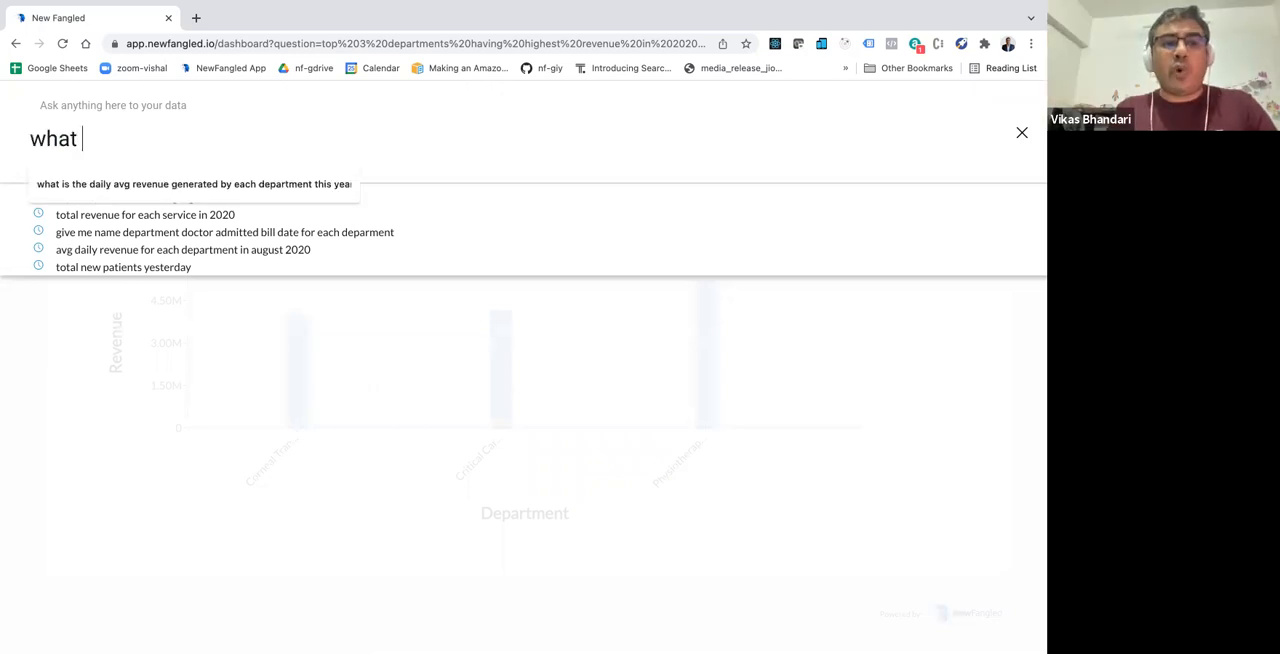
pyautogui.write('percenta')
pyautogui.press('BackSpace')
pyautogui.write('tage of')
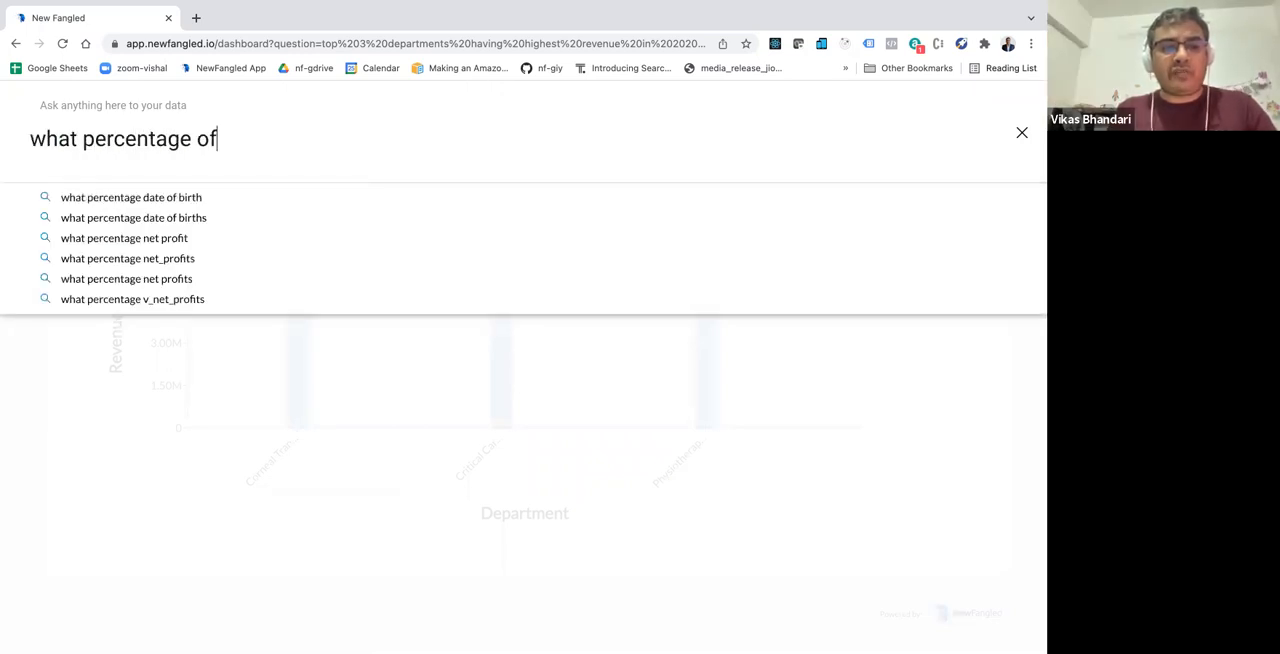
pyautogui.write(' revenue ')
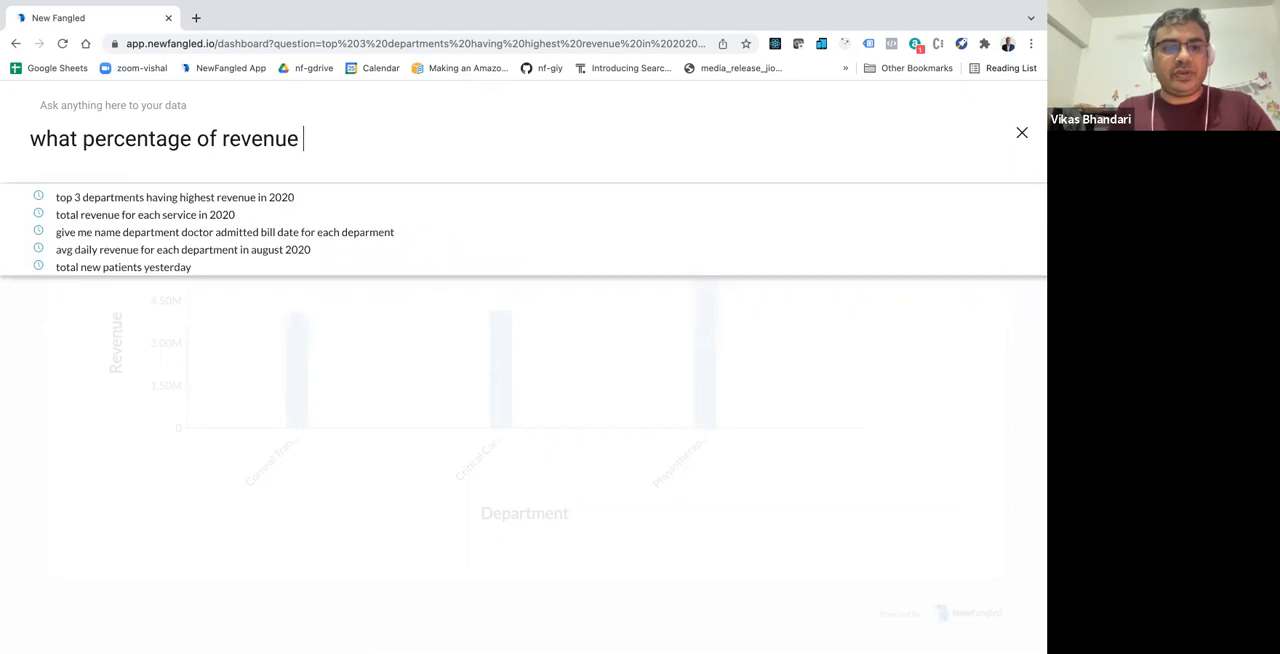
pyautogui.write('is generated from ')
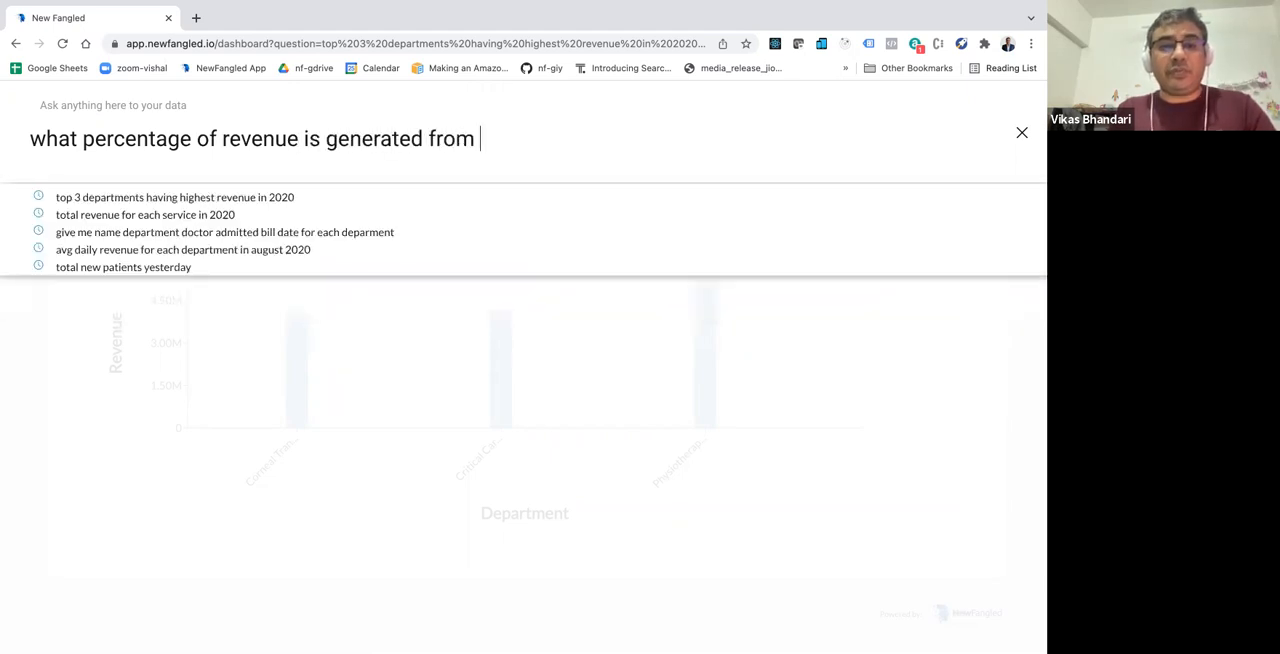
pyautogui.write('each department in 2020')
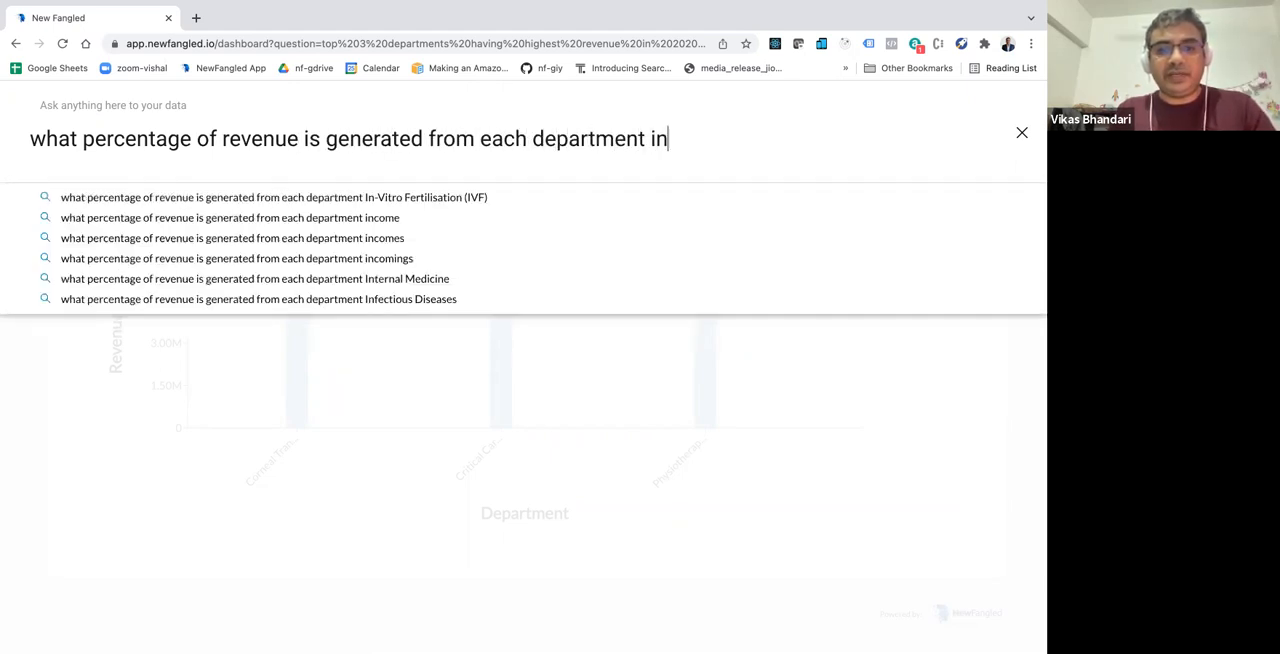
pyautogui.press('Return')
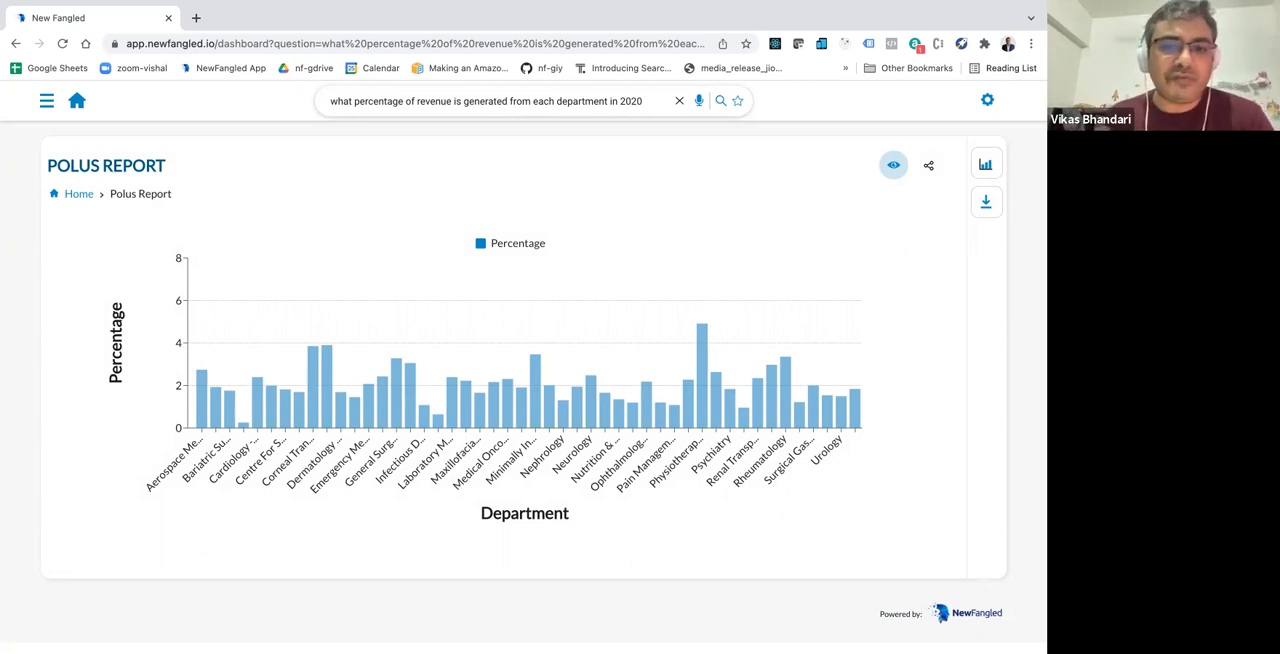
# Step: Run the data query "total revenue for each service in 2020" in place of the department percentage question
pyautogui.click(362, 101)
pyautogui.hotkey('ctrl', 'a')
pyautogui.write('tota')
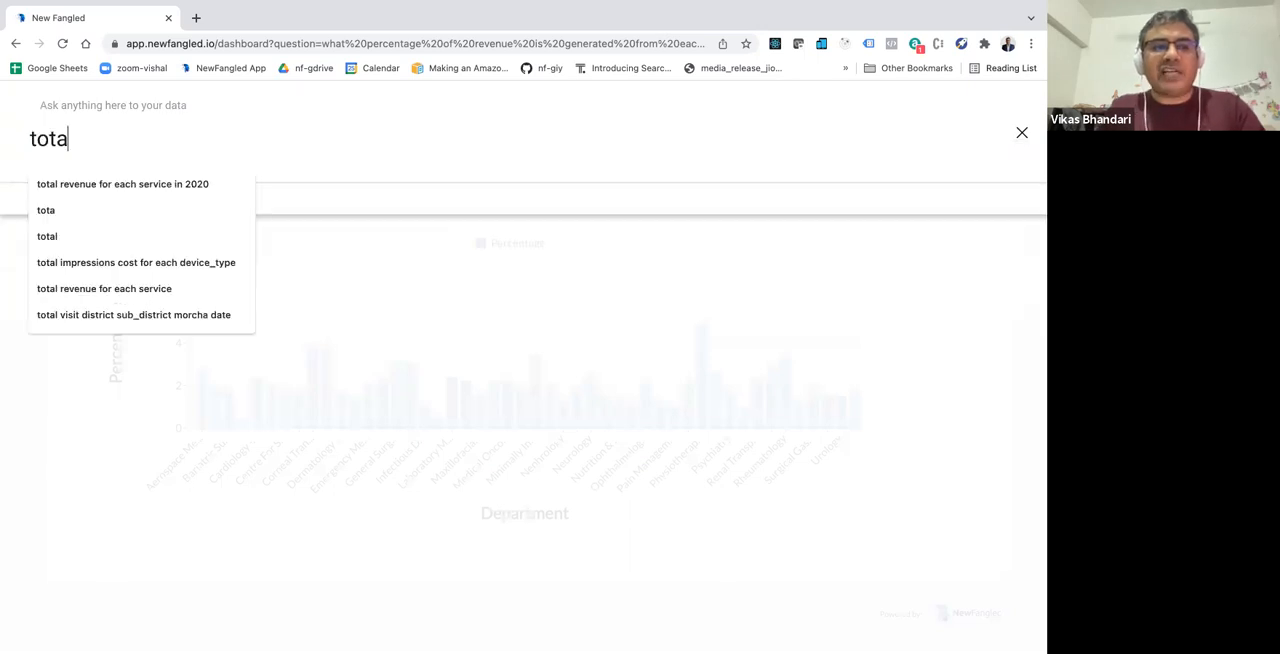
pyautogui.write('l service for eac')
pyautogui.hotkey('alt', 'Left')
pyautogui.hotkey('alt', 'Left')
pyautogui.hotkey('alt', 'Left')
pyautogui.hotkey('alt', 'shift', 'Right')
pyautogui.write('revemniue')
pyautogui.press('BackSpace')
pyautogui.press('BackSpace')
pyautogui.press('BackSpace')
pyautogui.press('BackSpace')
pyautogui.press('BackSpace')
pyautogui.write('nue')
pyautogui.press('super+Right')
pyautogui.press('BackSpace')
pyautogui.write('h ')
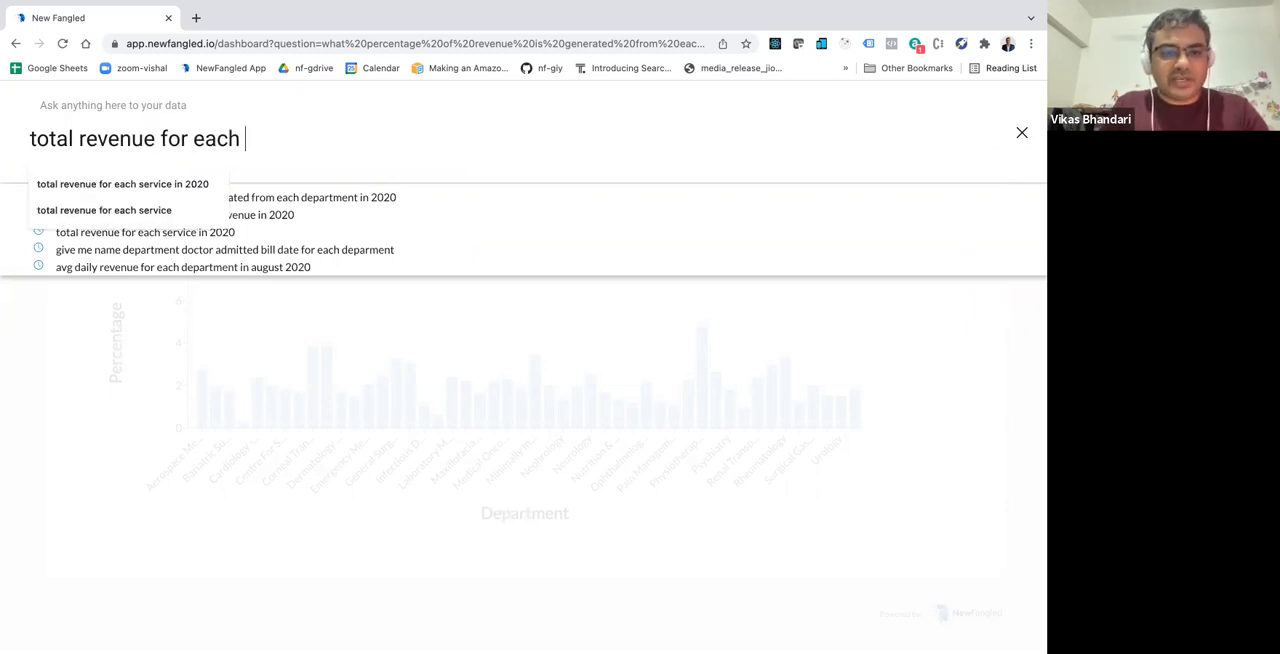
pyautogui.write('service in 2020')
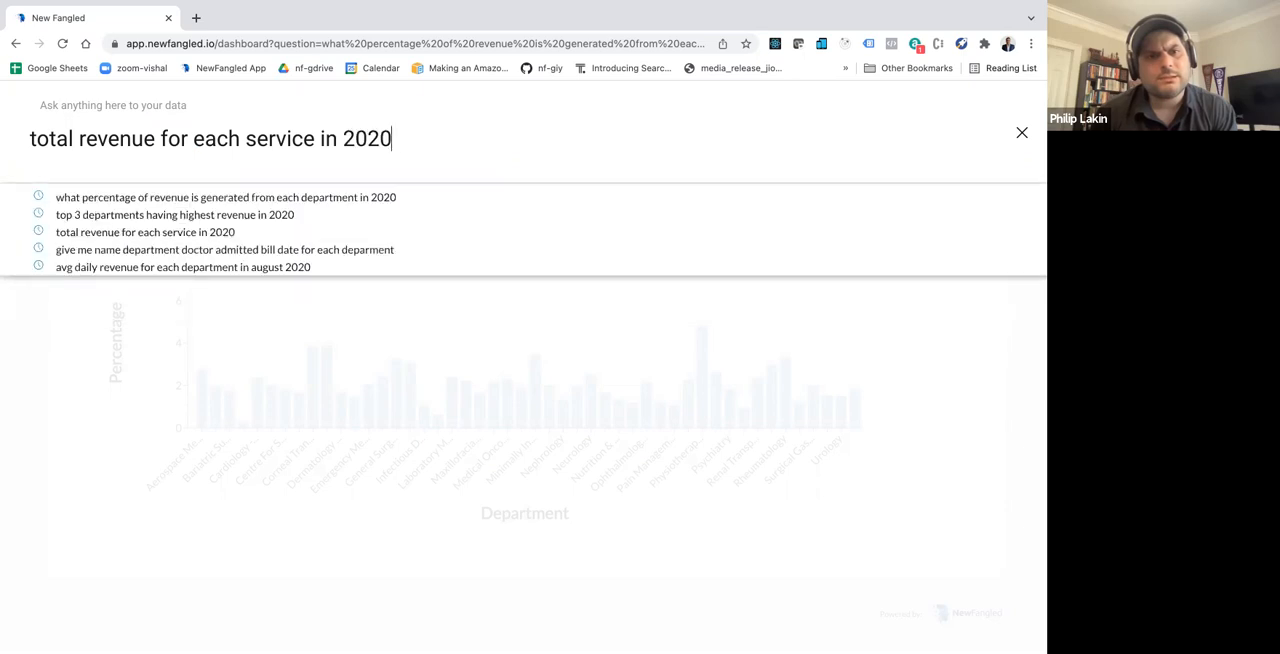
pyautogui.press('Return')
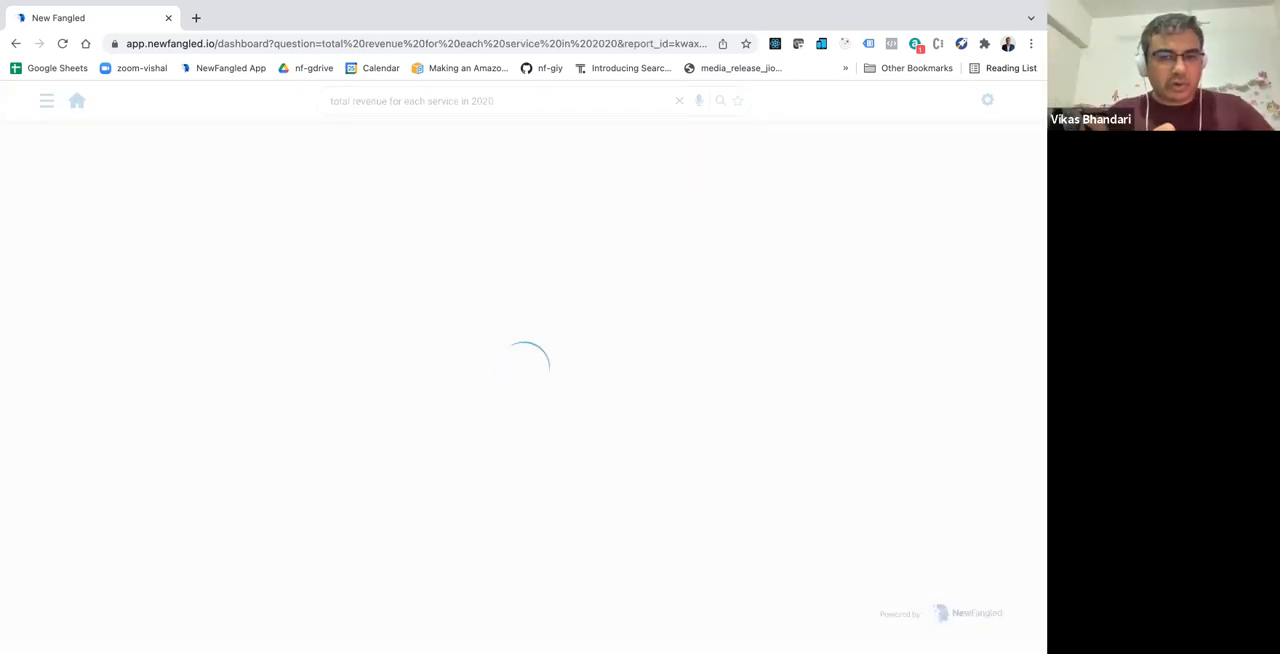
# Step: Rephrase the query as "what is the total revenue generated from each service in 2020" and run it
pyautogui.click(363, 101)
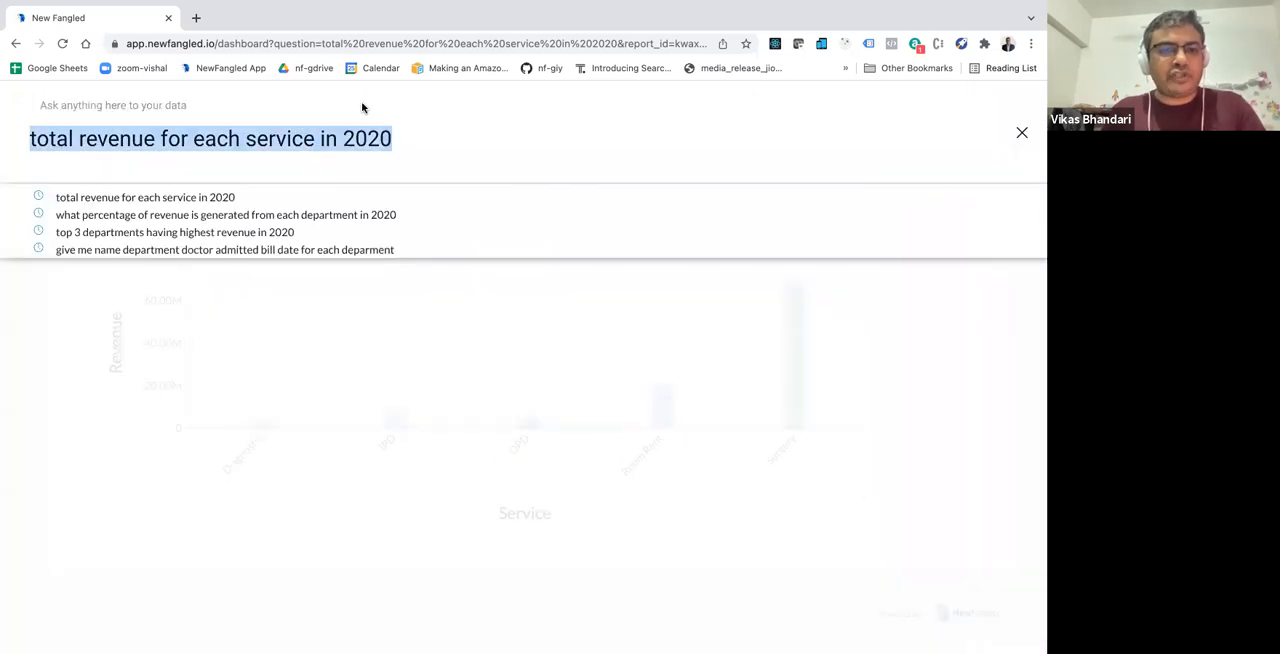
pyautogui.write('hwat')
pyautogui.press('BackSpace')
pyautogui.press('BackSpace')
pyautogui.press('BackSpace')
pyautogui.press('BackSpace')
pyautogui.write('what is the tot')
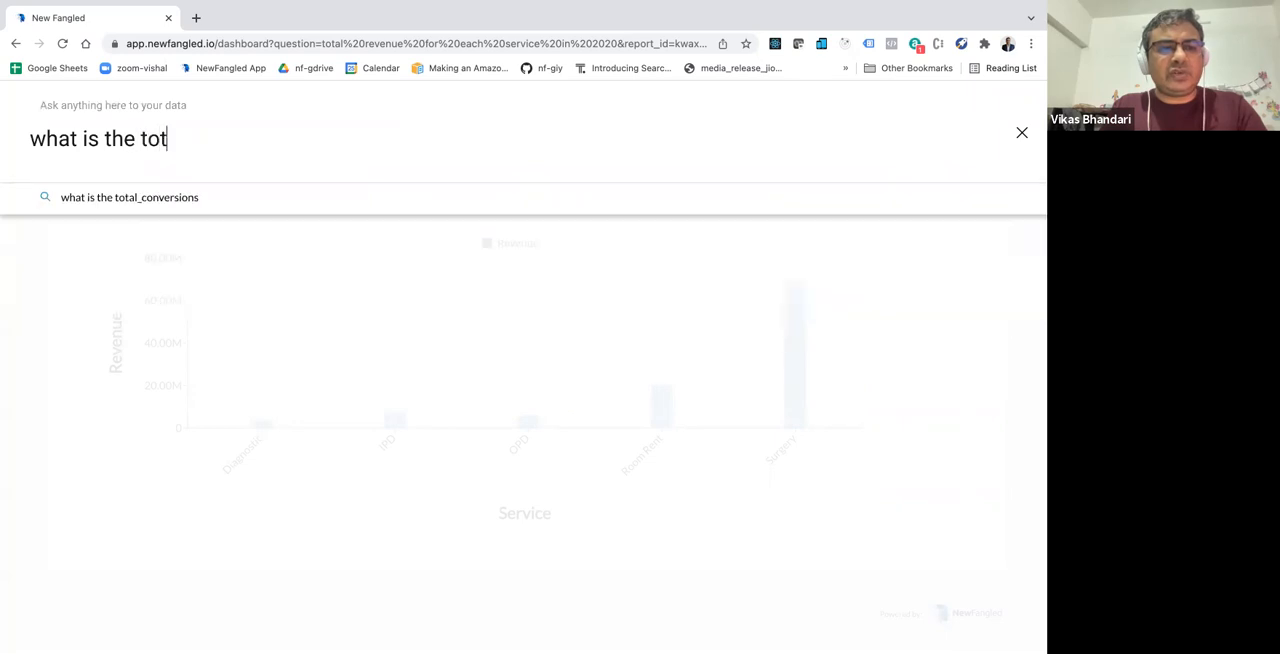
pyautogui.write('al revenue generate')
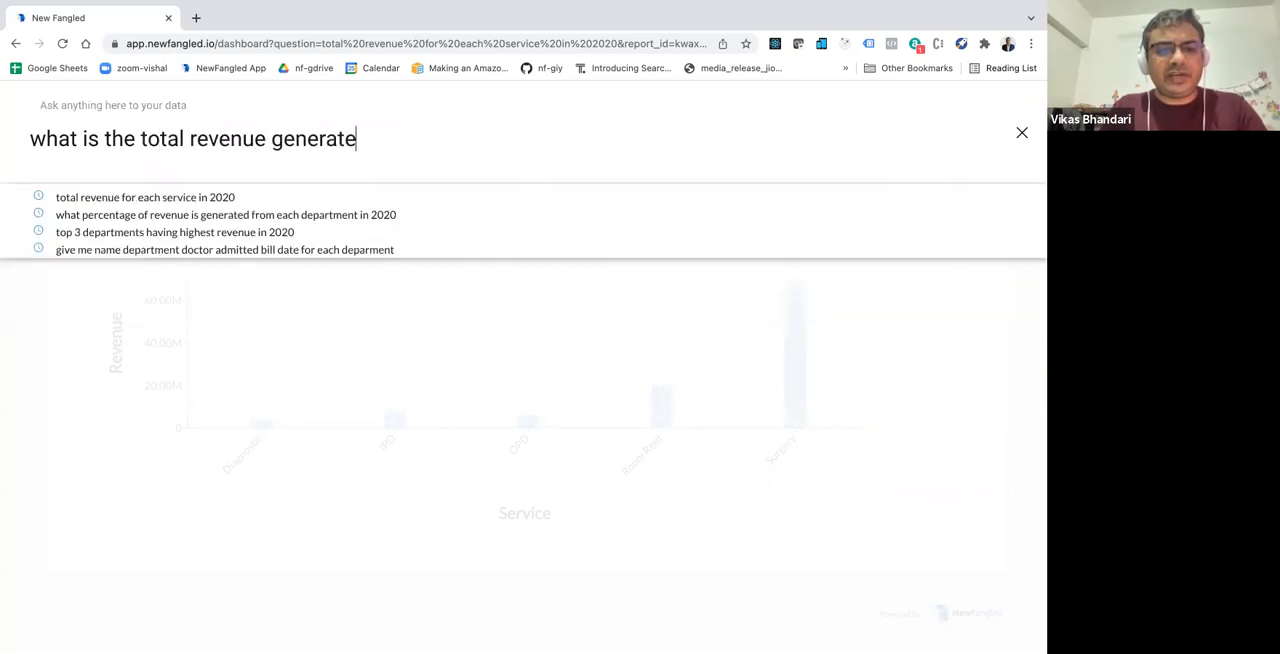
pyautogui.write('d from each ser')
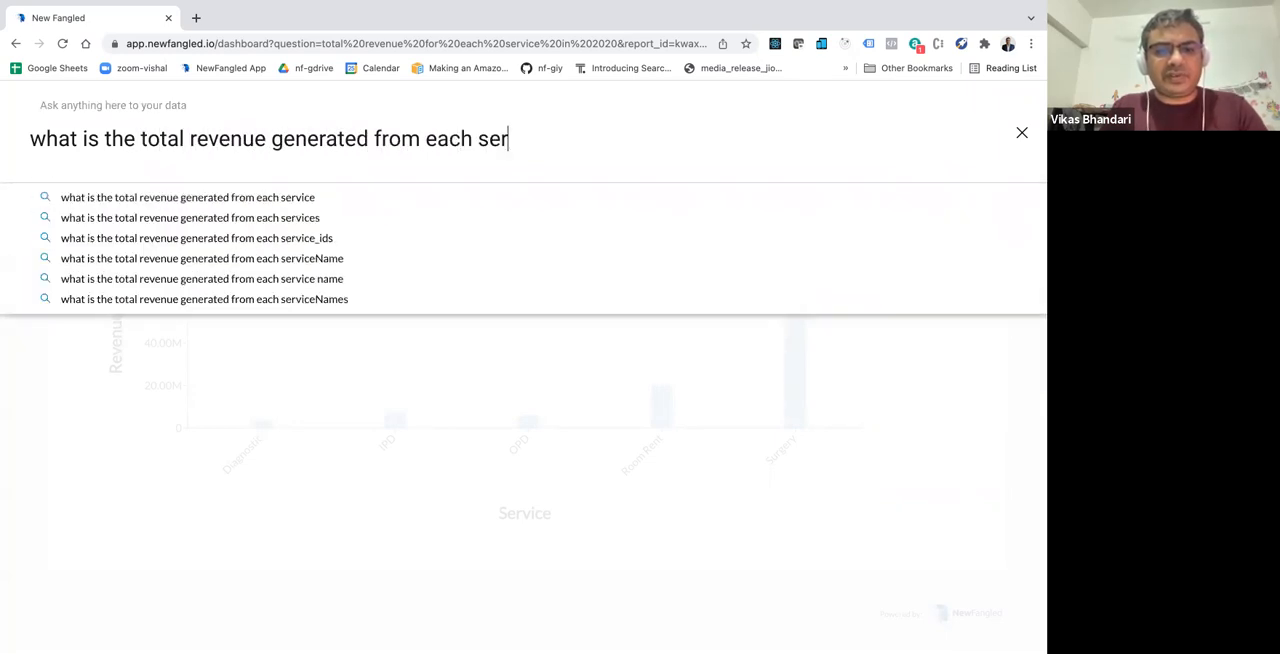
pyautogui.write('vice in2 20')
pyautogui.press('BackSpace')
pyautogui.press('BackSpace')
pyautogui.press('BackSpace')
pyautogui.press('BackSpace')
pyautogui.write('2020')
pyautogui.press('Return')
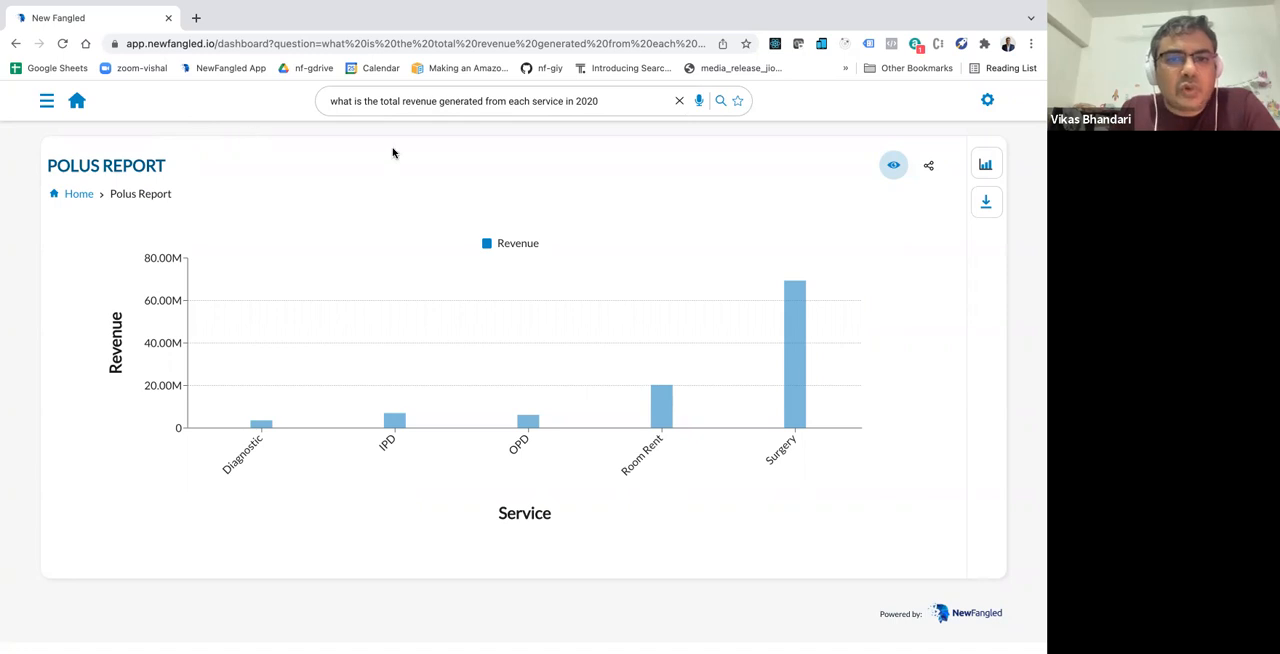
# Step: Open Train Your Polus, pick Tbl_bill_item from the complete table list and view the hints of its net_amount column
pyautogui.click(47, 104)
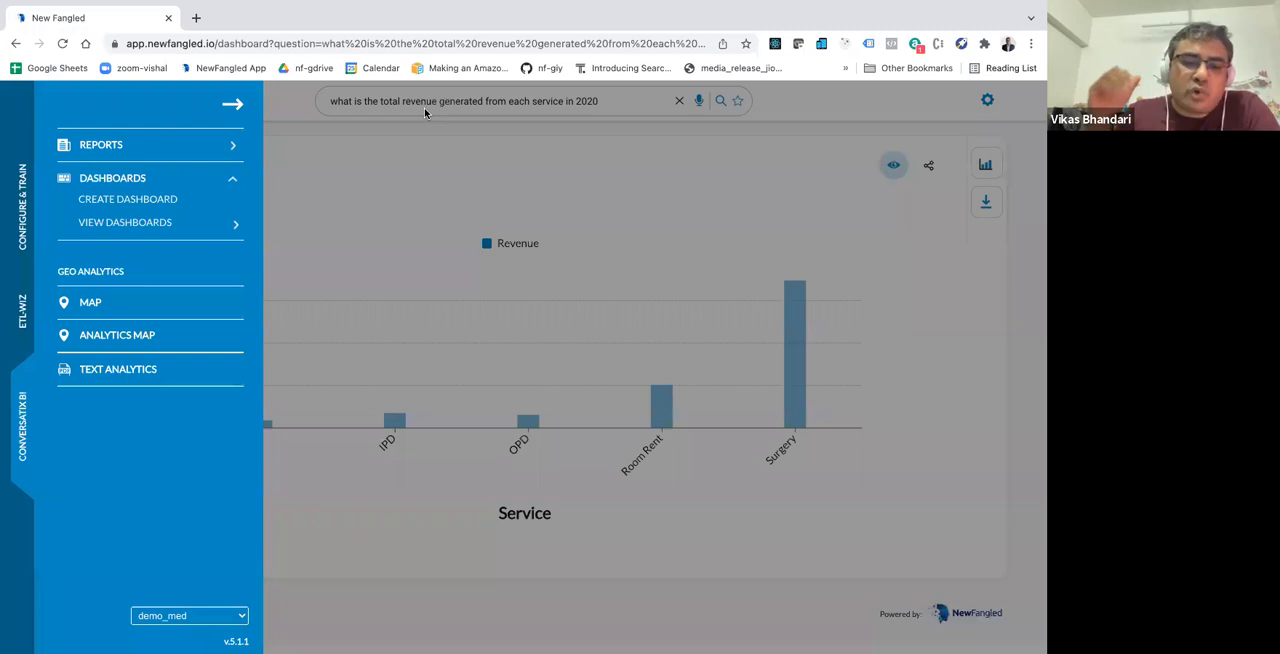
pyautogui.click(25, 222)
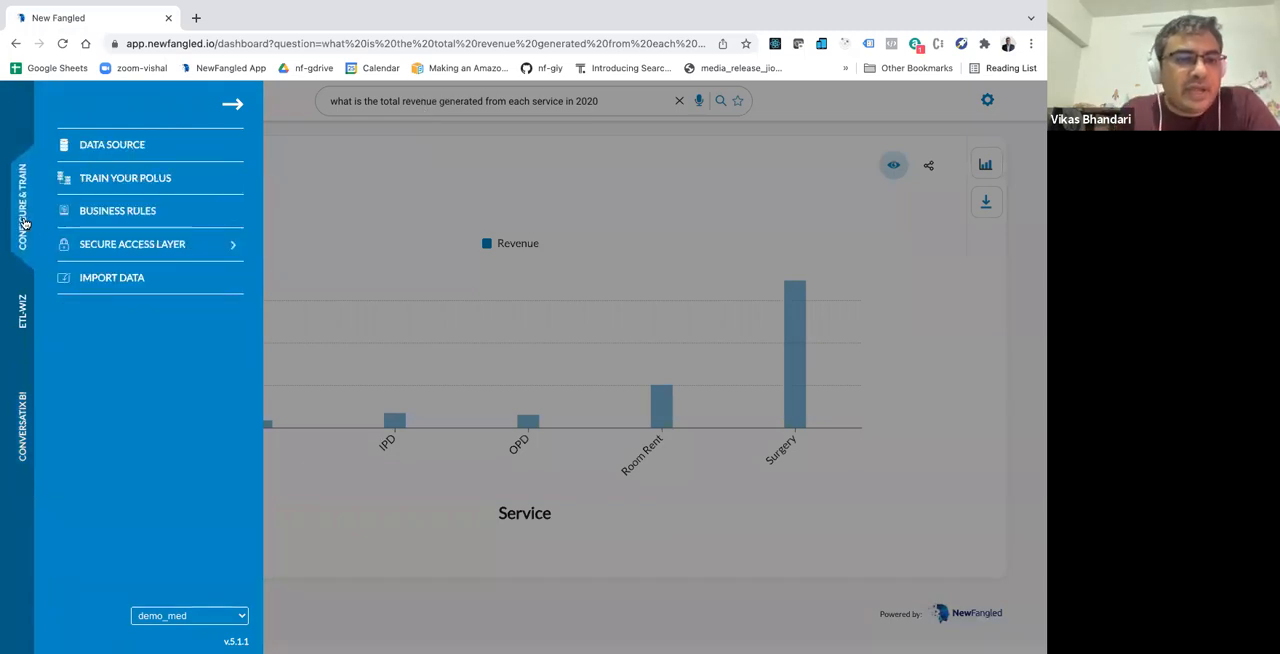
pyautogui.click(132, 181)
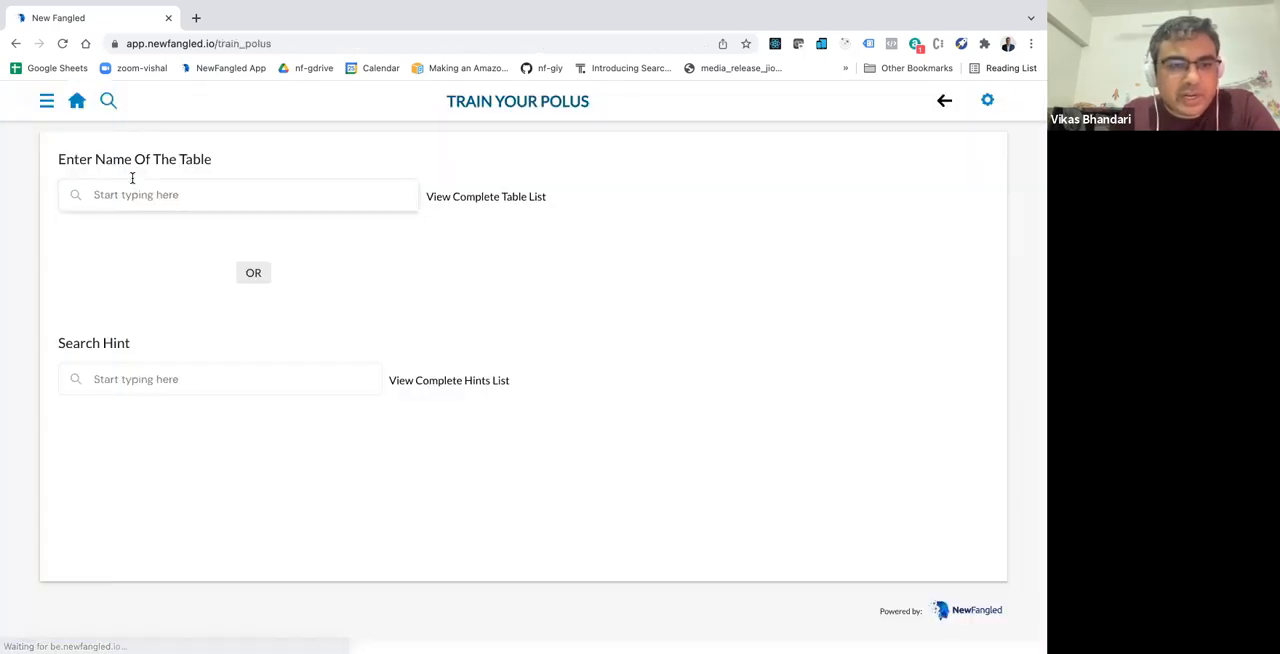
pyautogui.click(466, 206)
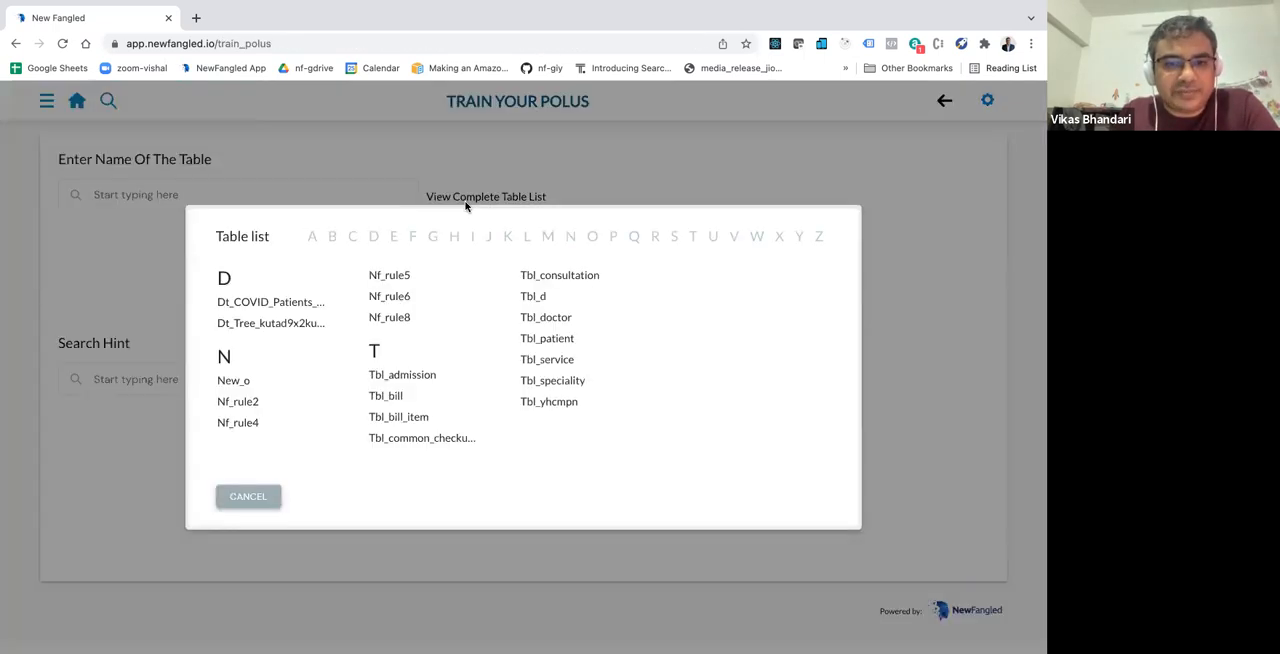
pyautogui.click(403, 418)
pyautogui.scroll(-4, 295, 384)
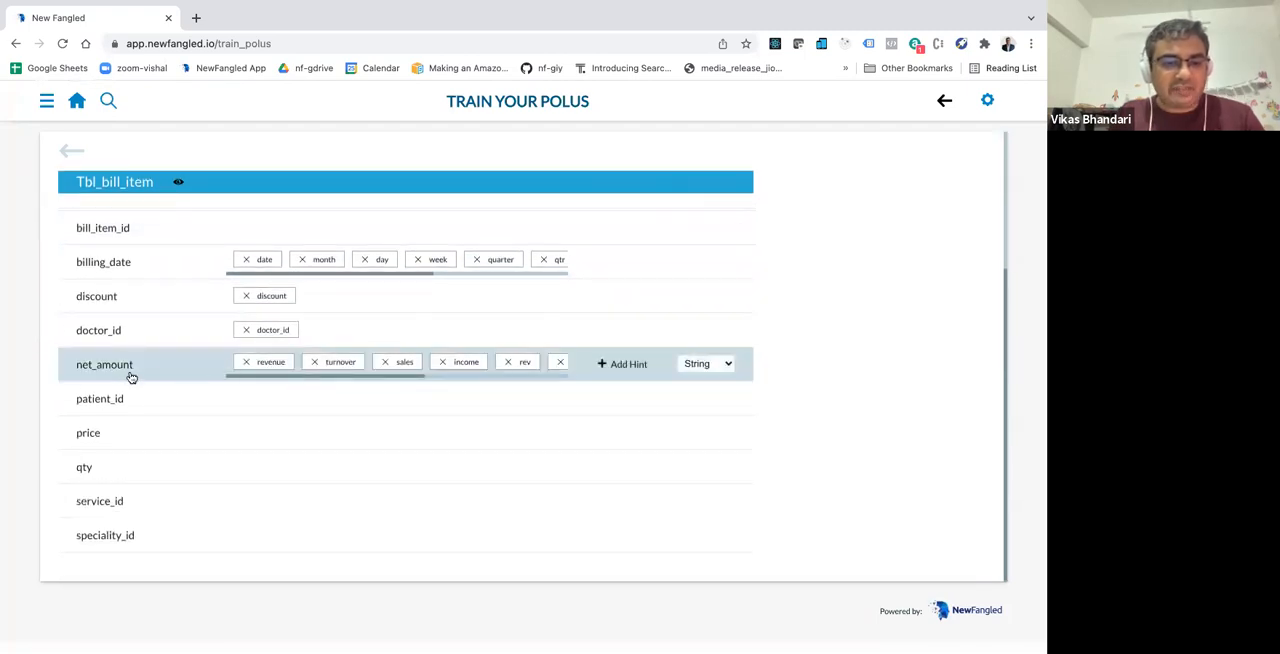
# Step: Look through the remaining hints of the net_amount column
pyautogui.hscroll(5, 367, 365)
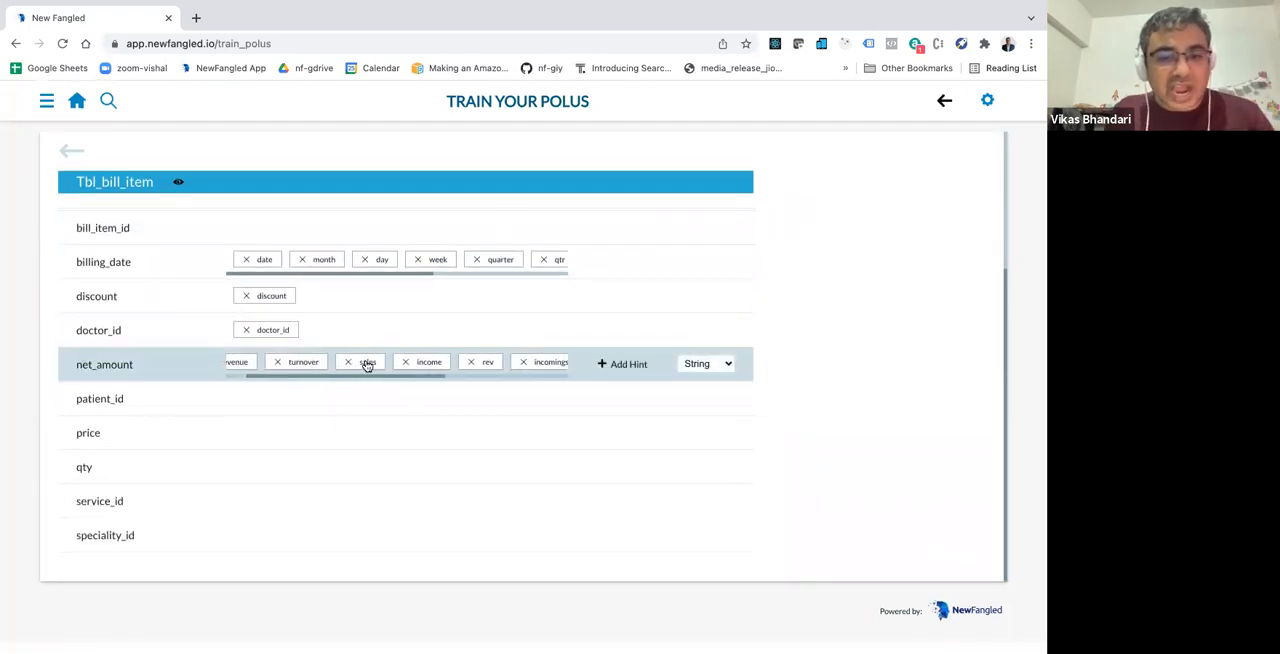
pyautogui.hscroll(2, 367, 366)
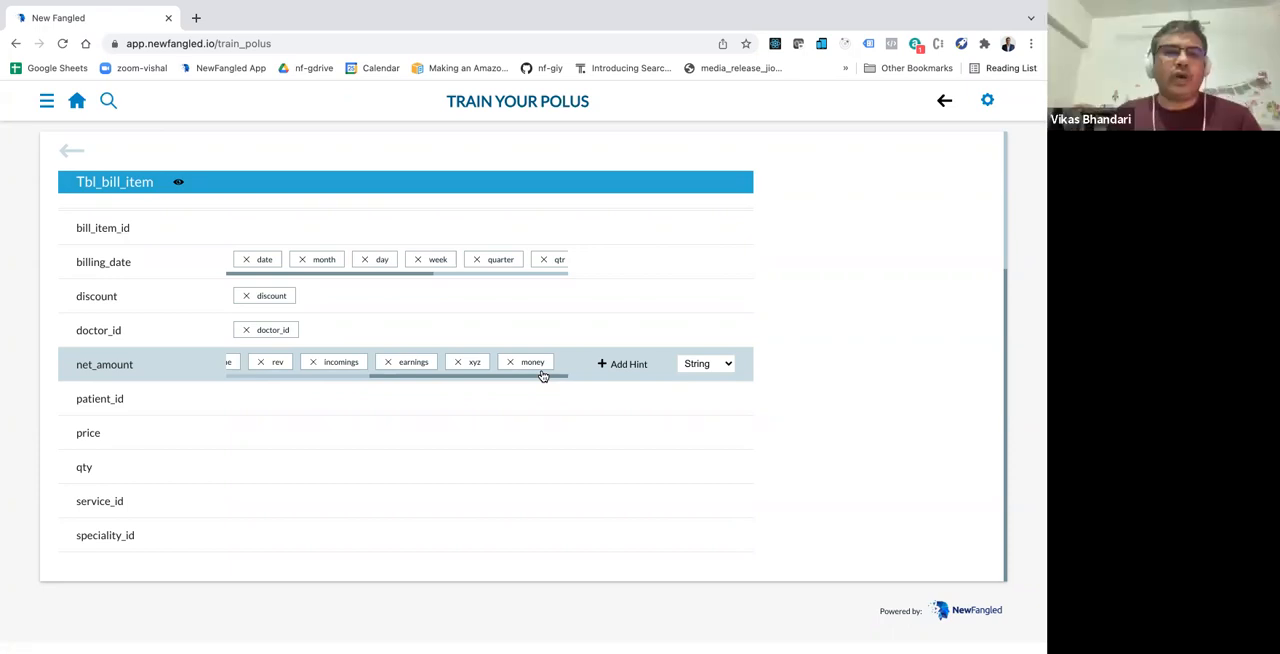
# Step: Open Data Source, view the MySQL connection settings of Healthcare_Schema and close them without saving
pyautogui.click(45, 100)
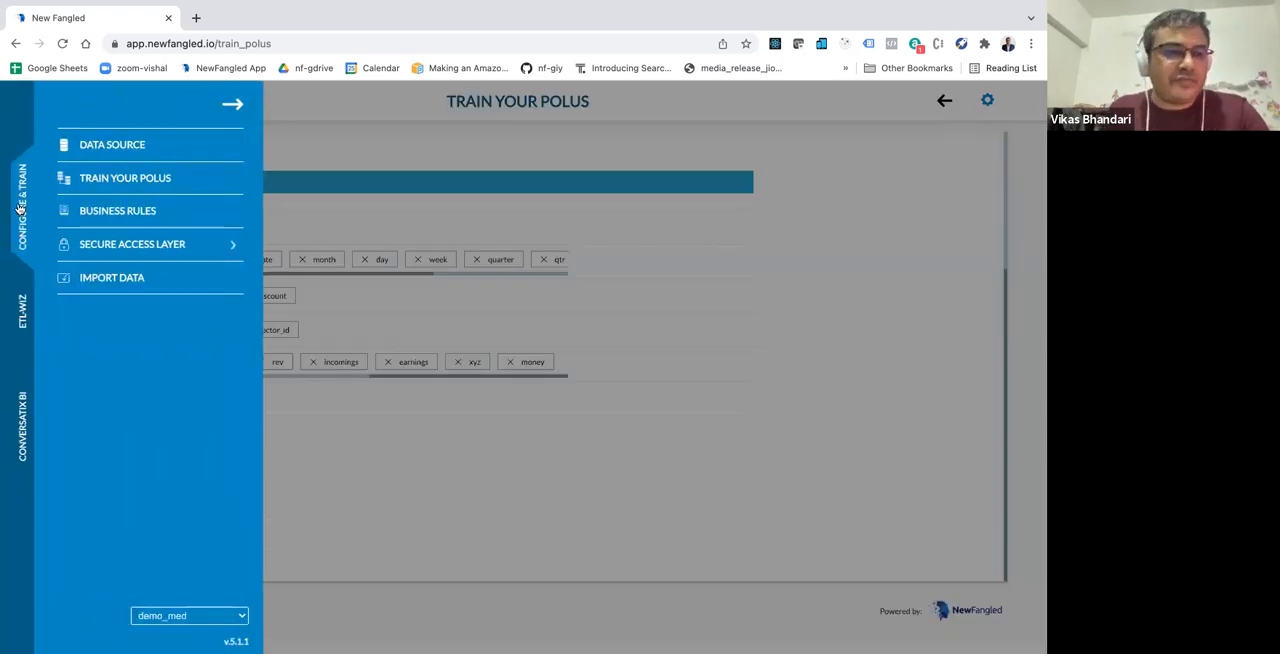
pyautogui.click(121, 147)
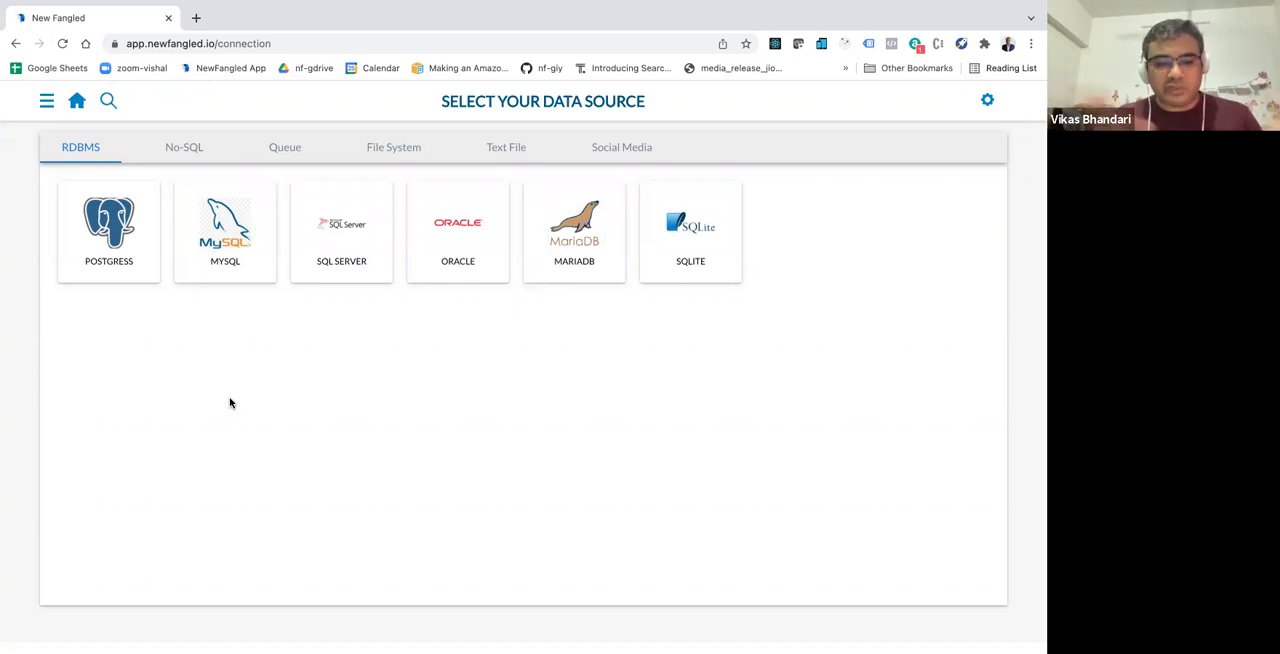
pyautogui.click(246, 233)
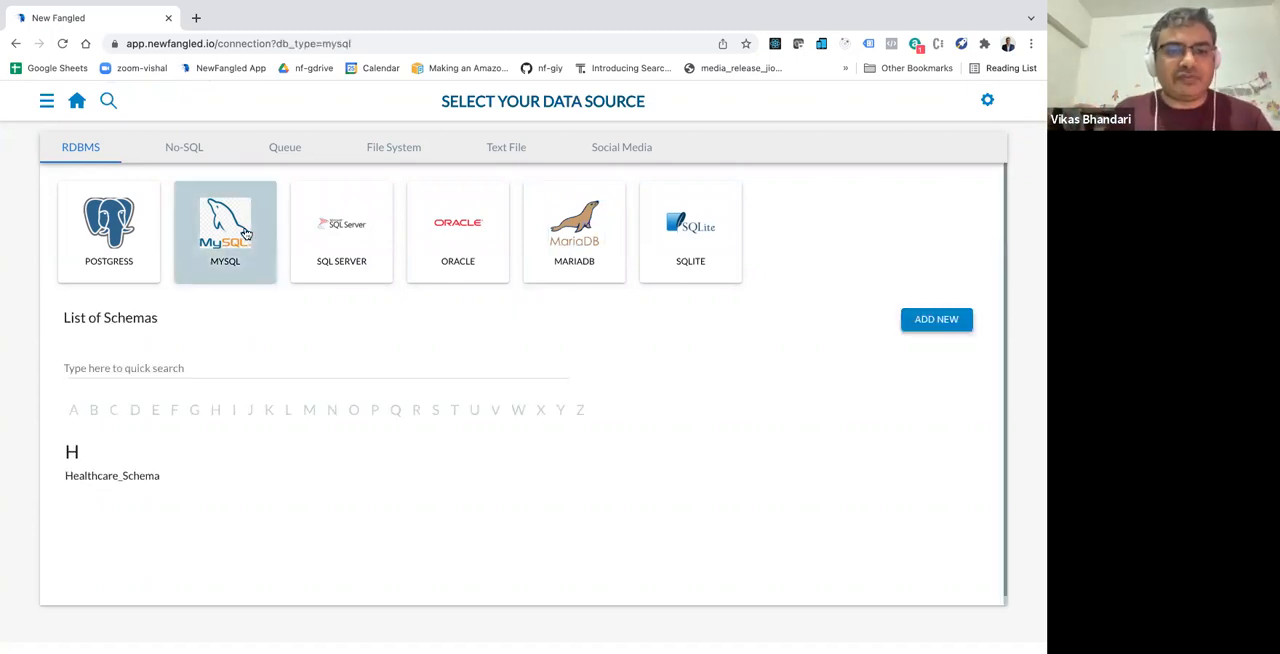
pyautogui.scroll(-1, 229, 326)
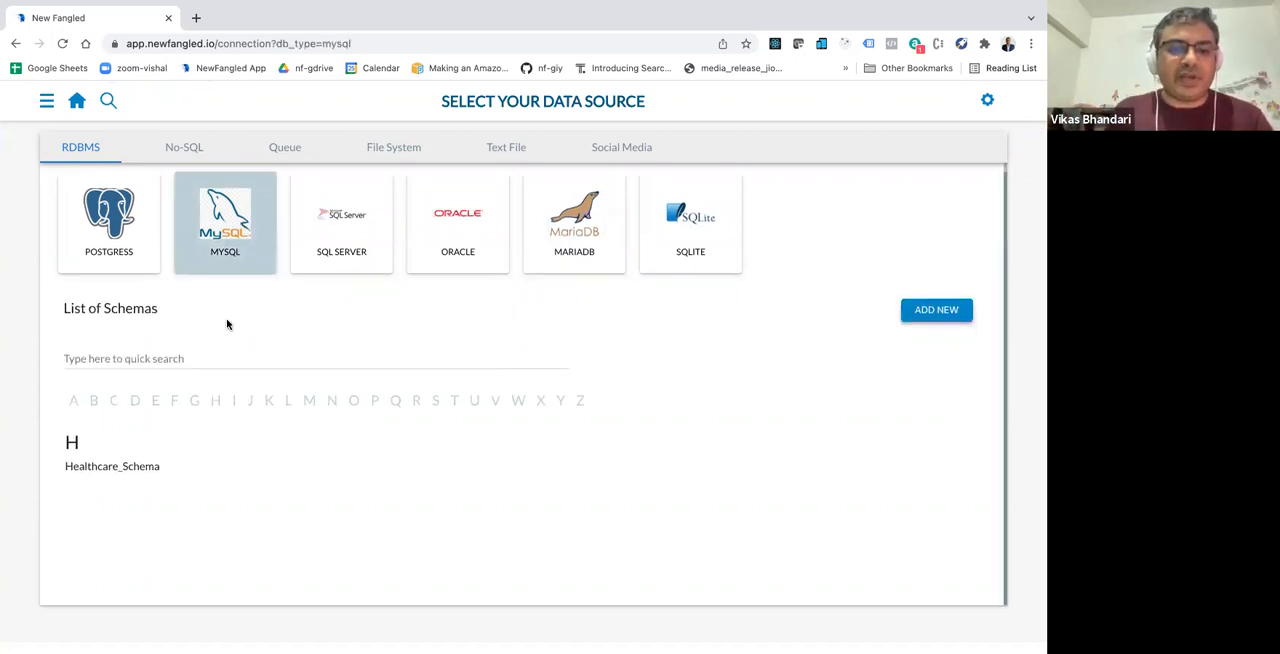
pyautogui.click(189, 471)
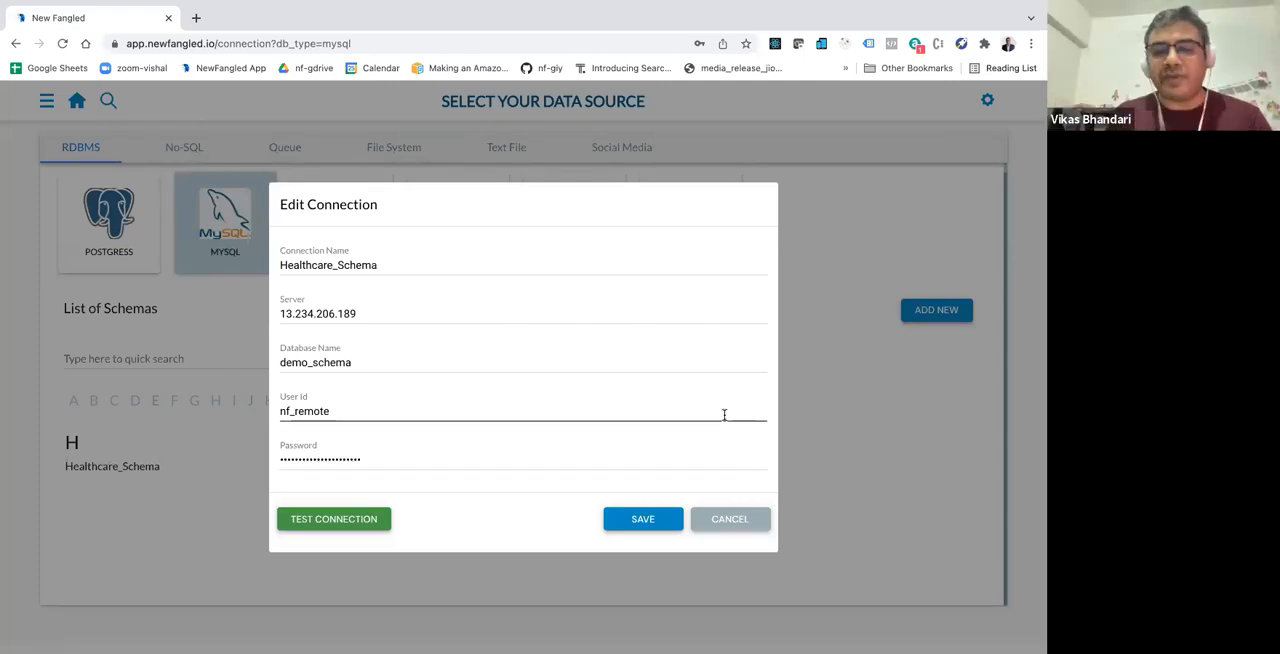
pyautogui.click(724, 518)
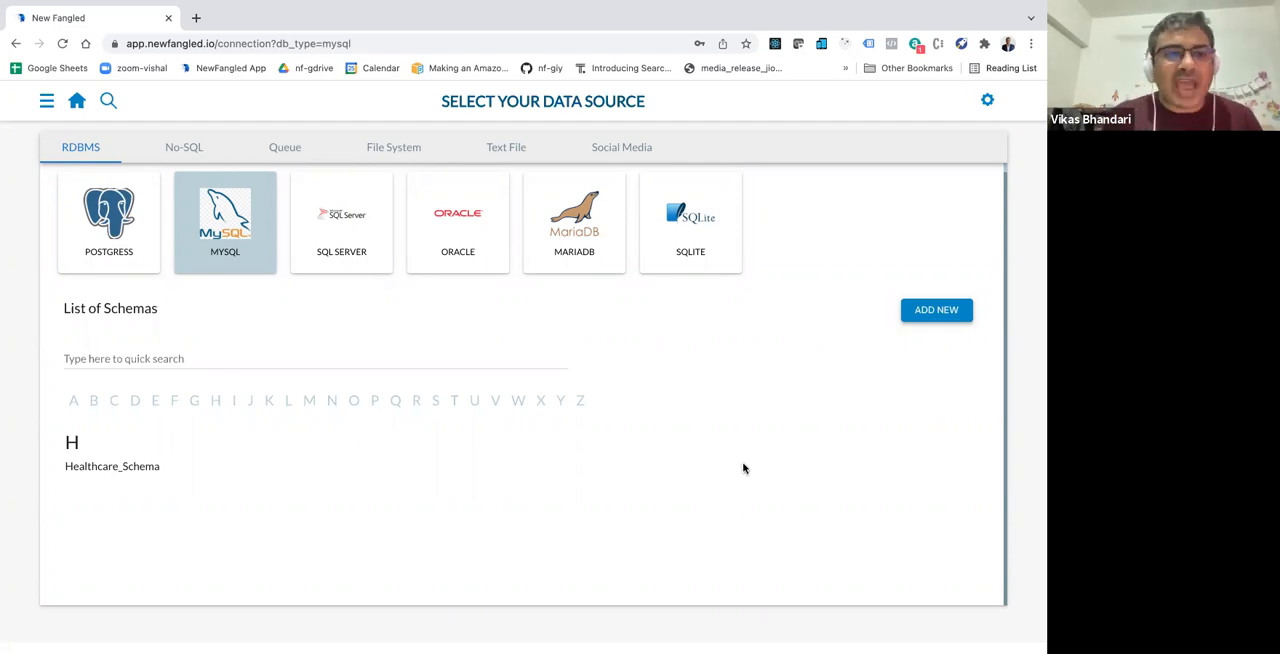
# Step: Switch the active solution to med.solution
pyautogui.click(47, 102)
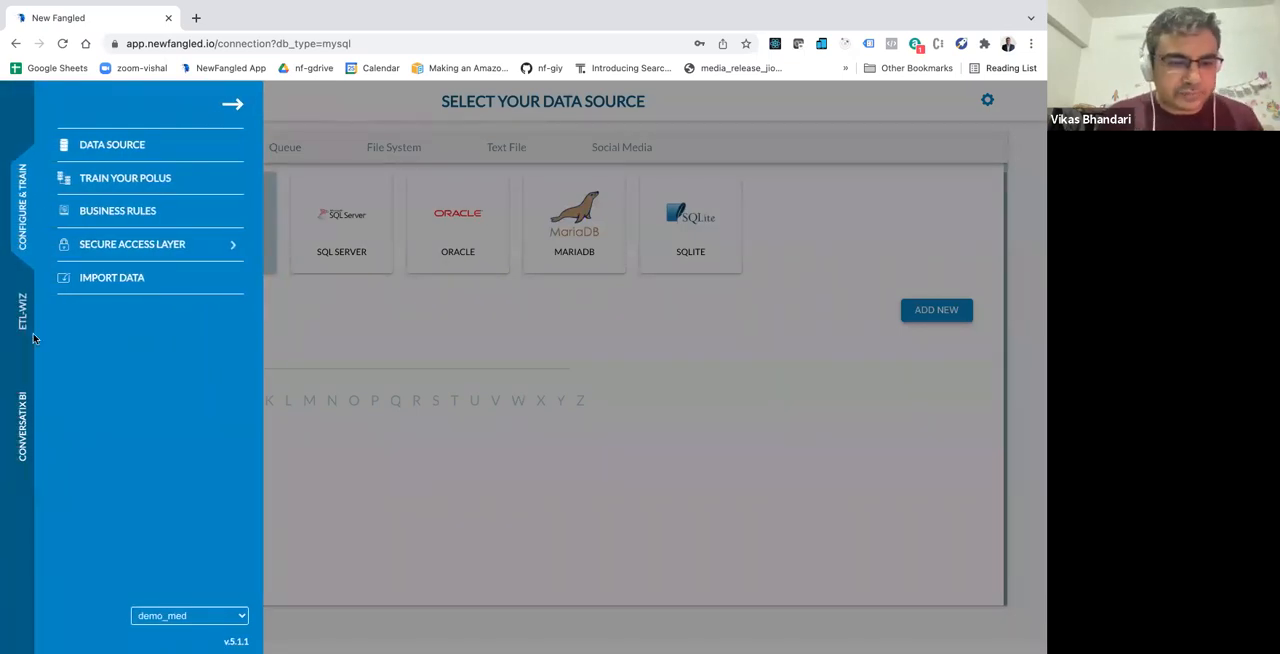
pyautogui.click(172, 615)
pyautogui.scroll(-5, 172, 615)
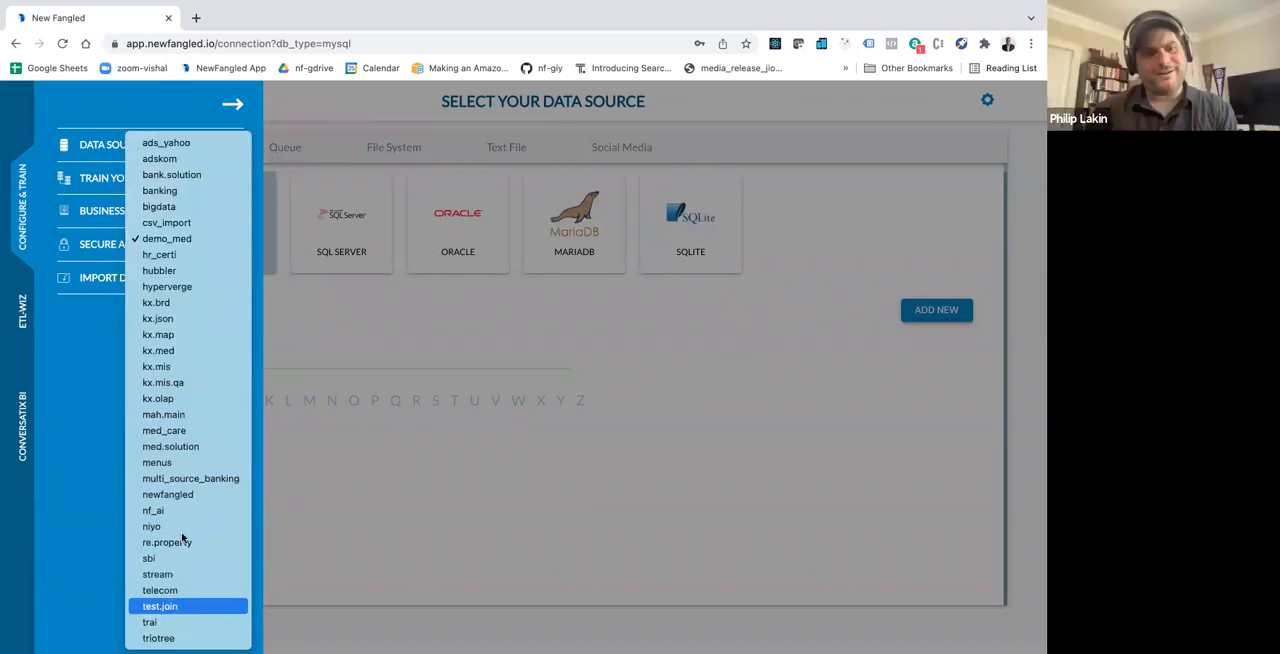
pyautogui.click(208, 444)
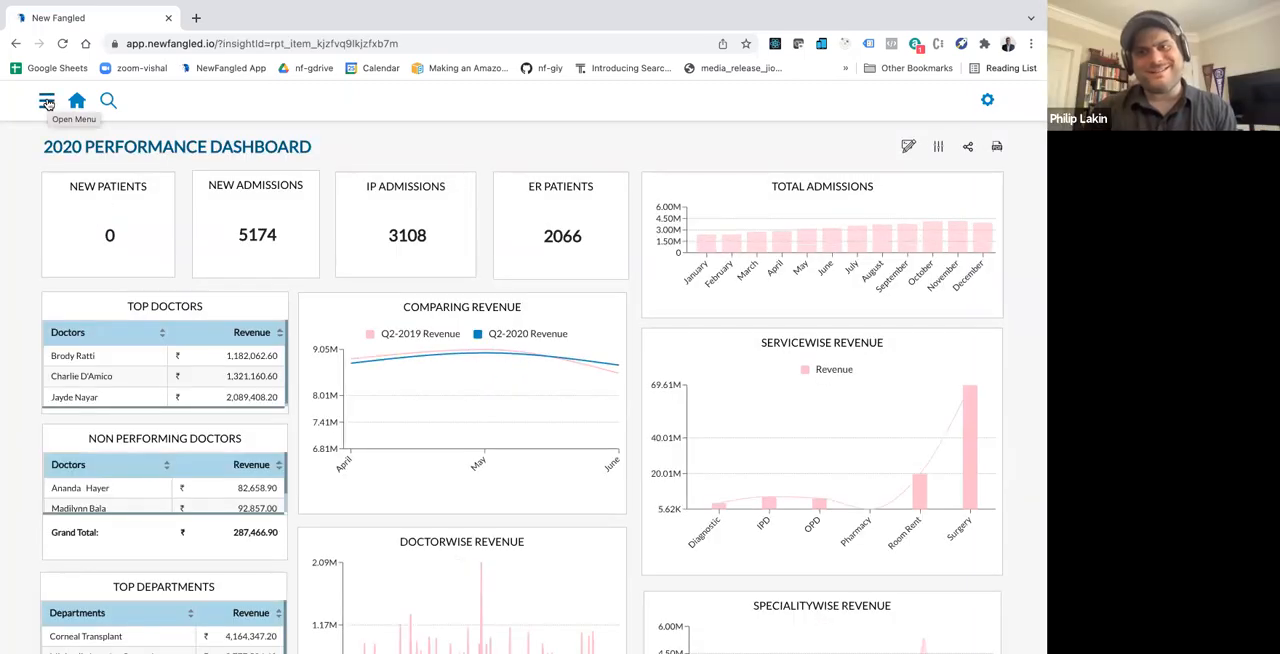
# Step: View the ETL-Wiz data capture sources and open the ETL Data Wrangling Jobs page
pyautogui.click(46, 101)
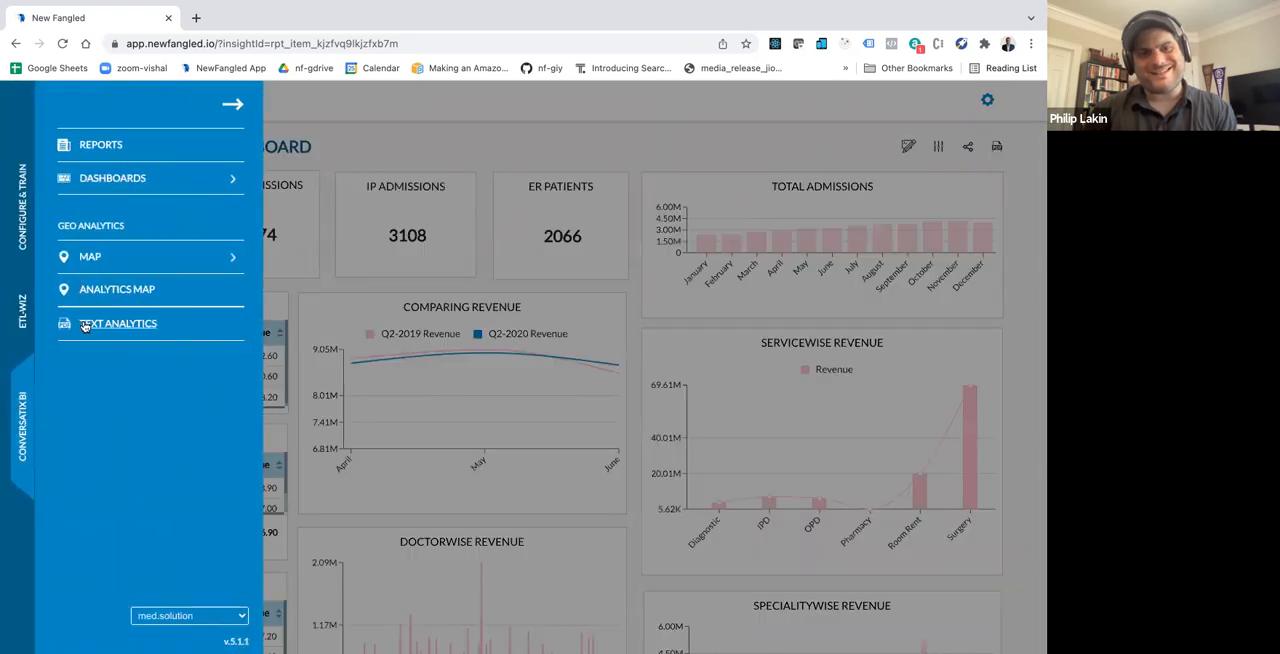
pyautogui.click(24, 311)
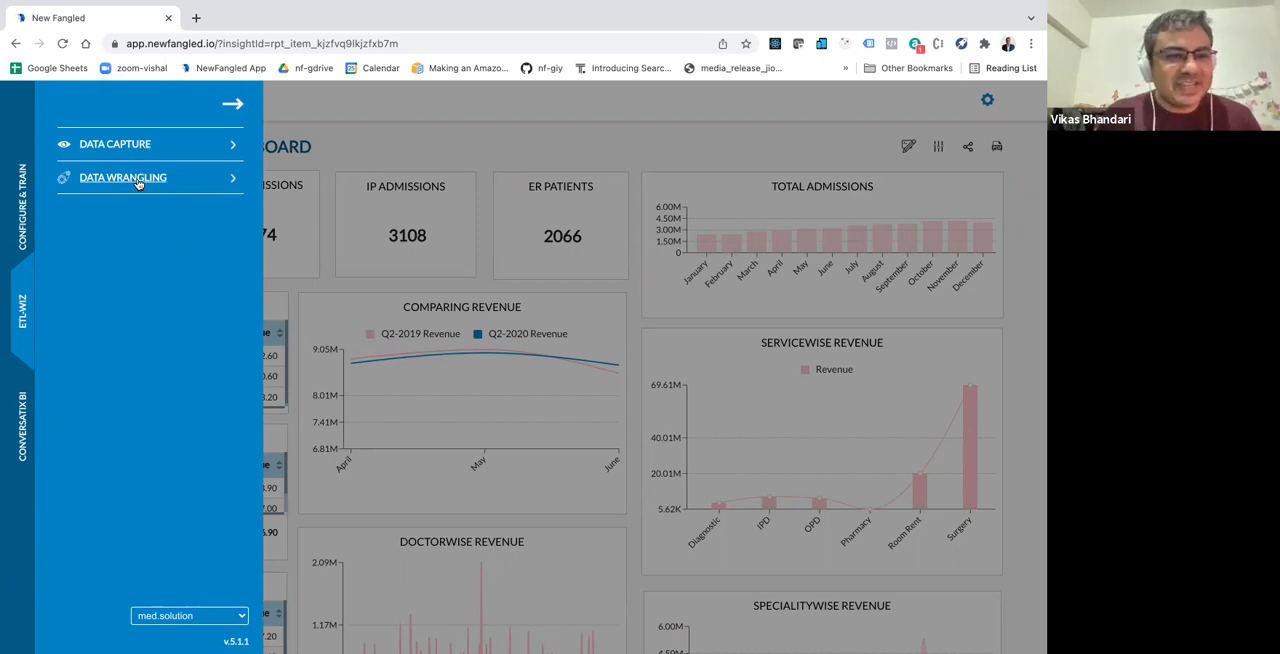
pyautogui.click(141, 147)
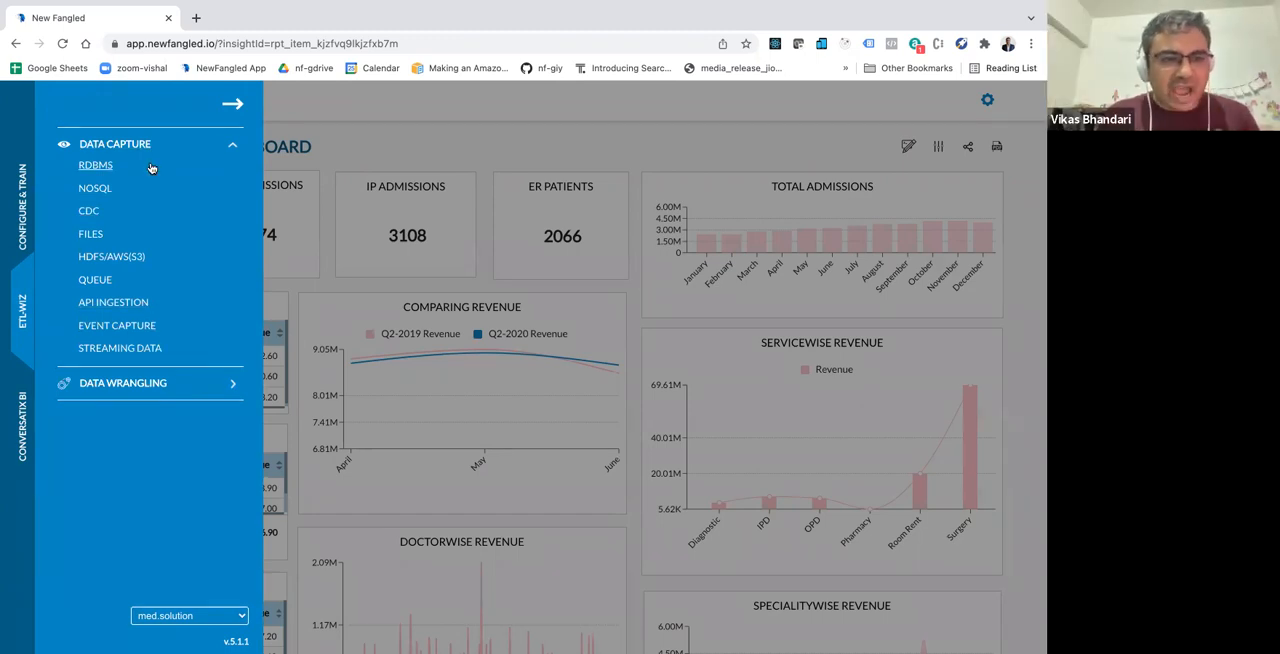
pyautogui.click(147, 384)
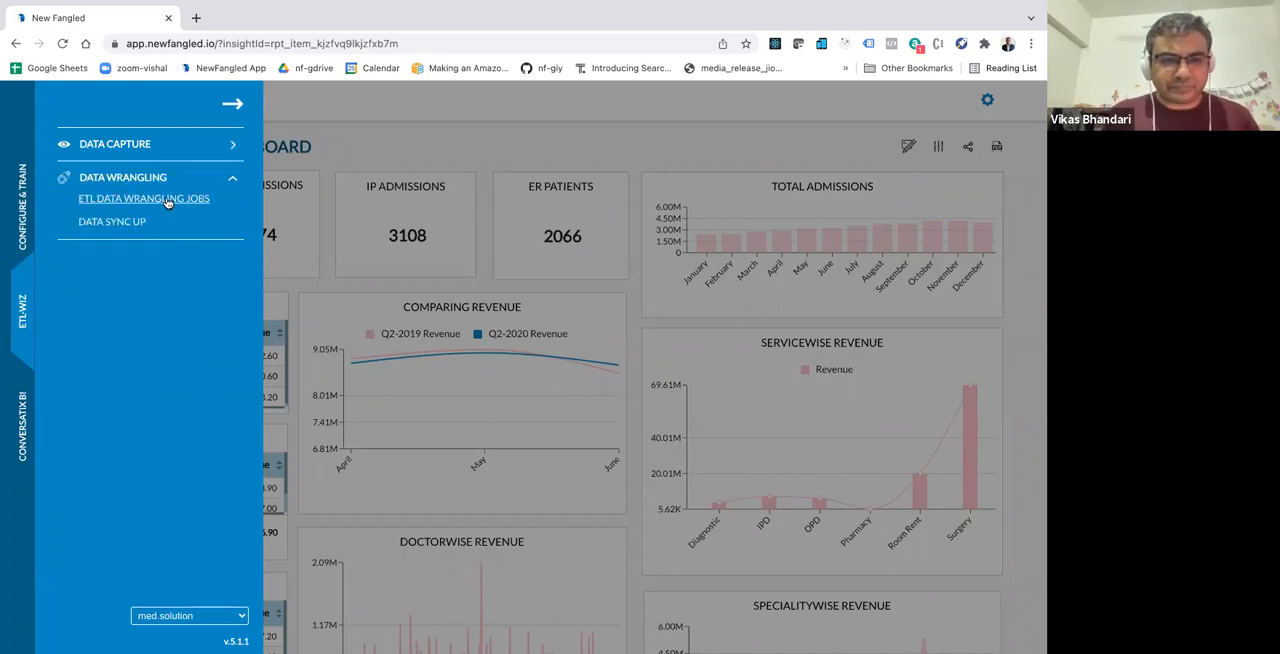
pyautogui.click(168, 201)
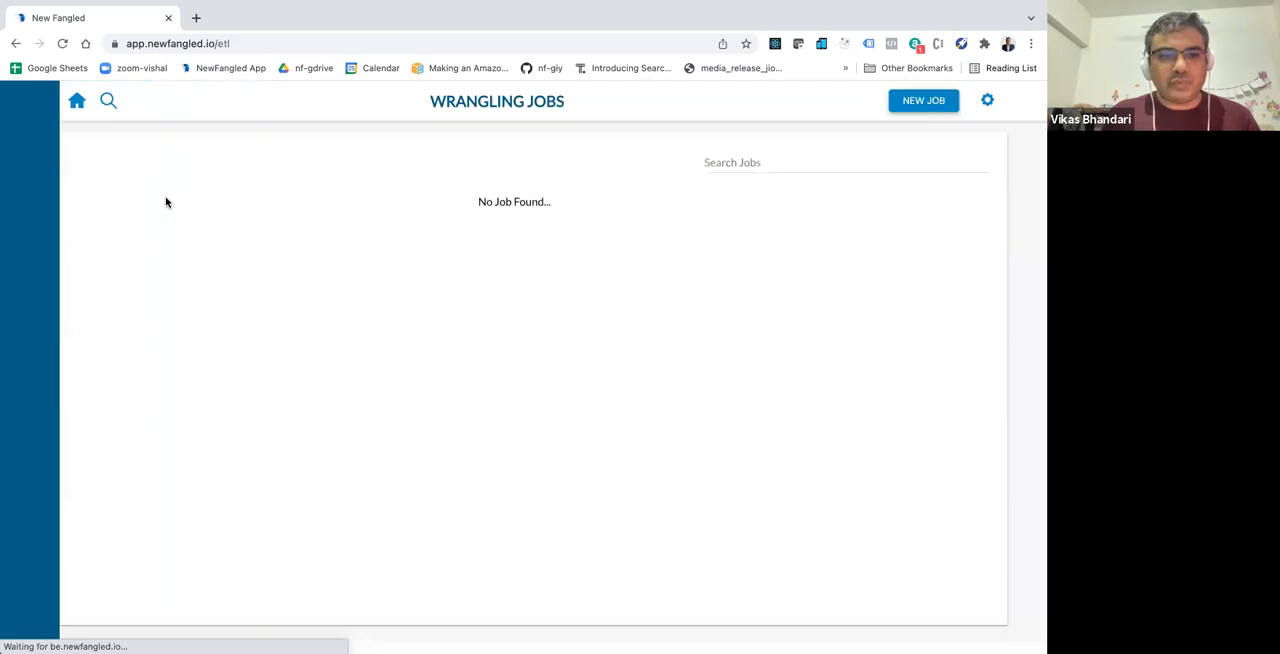
# Step: Create a new wrangling job with Dbs as its data source type
pyautogui.click(915, 103)
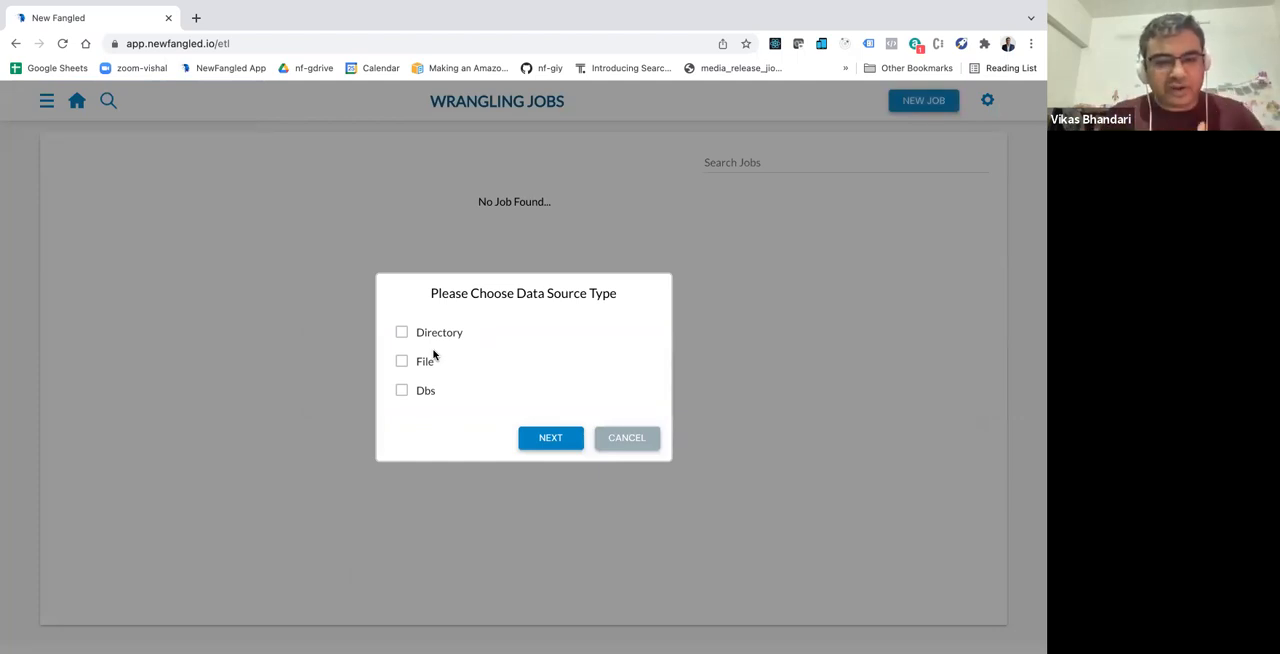
pyautogui.click(401, 390)
pyautogui.click(545, 440)
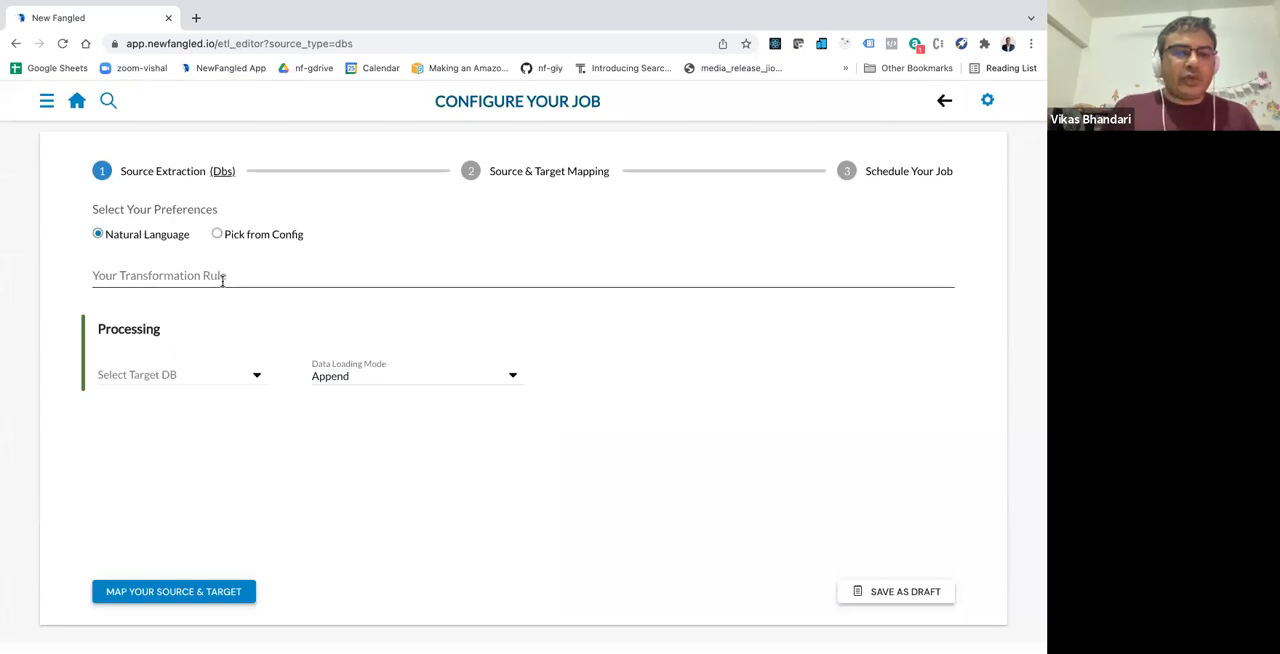
# Step: Enter the natural-language transformation rule "total revenue for each service for each speciality for each date" and display its extraction details
pyautogui.click(222, 280)
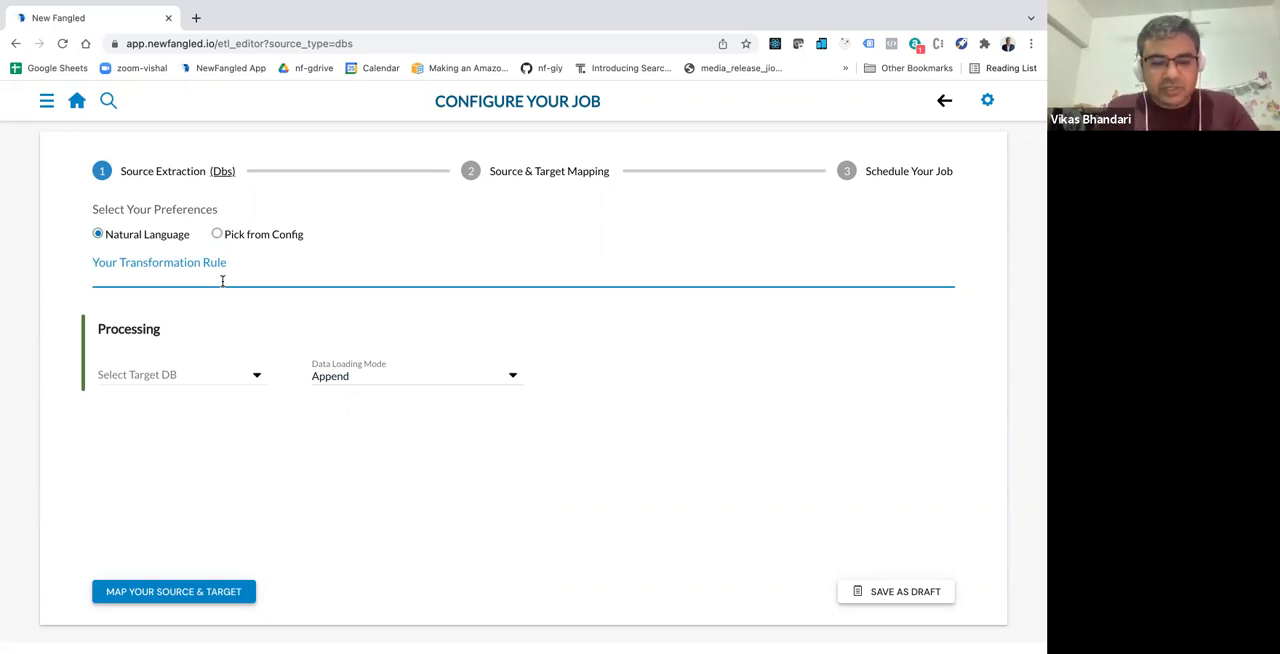
pyautogui.write('total revenu')
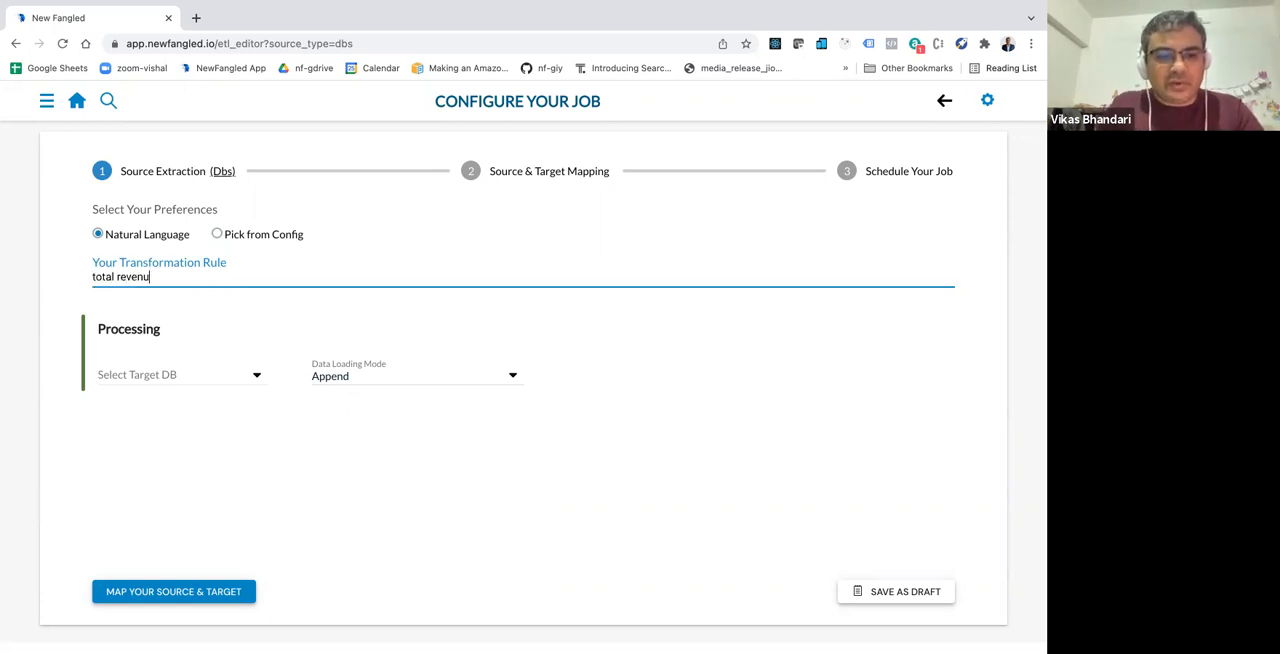
pyautogui.write('e for each servic')
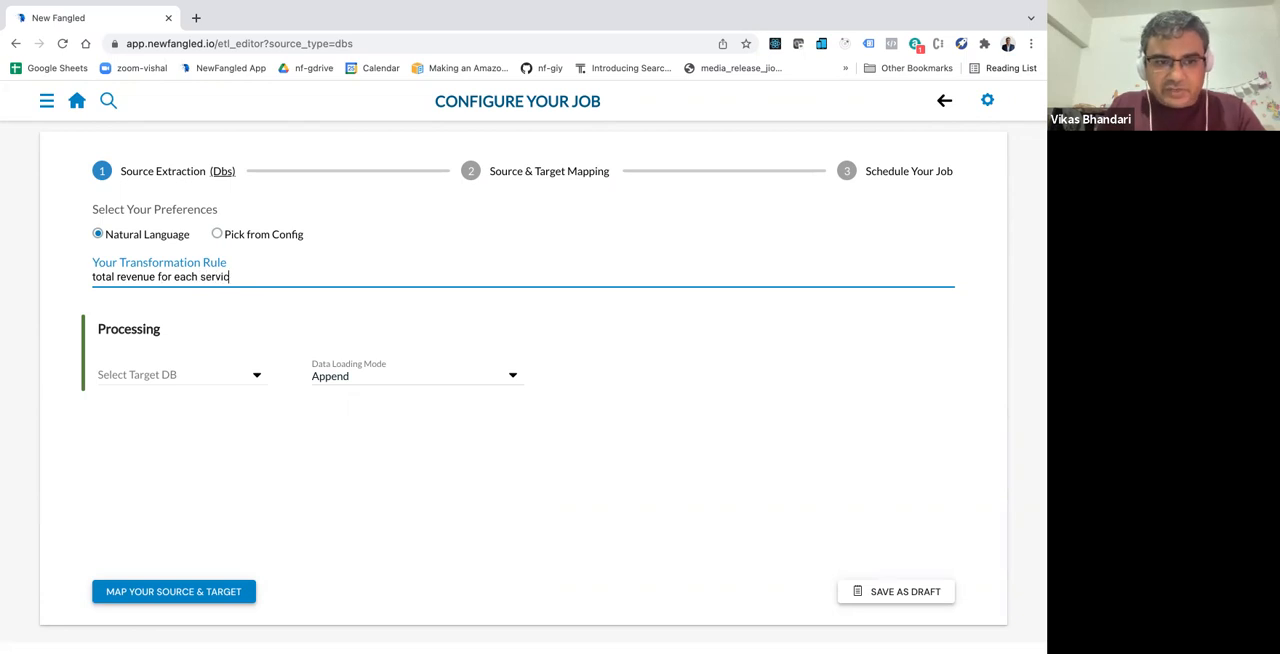
pyautogui.write('e for each specialit')
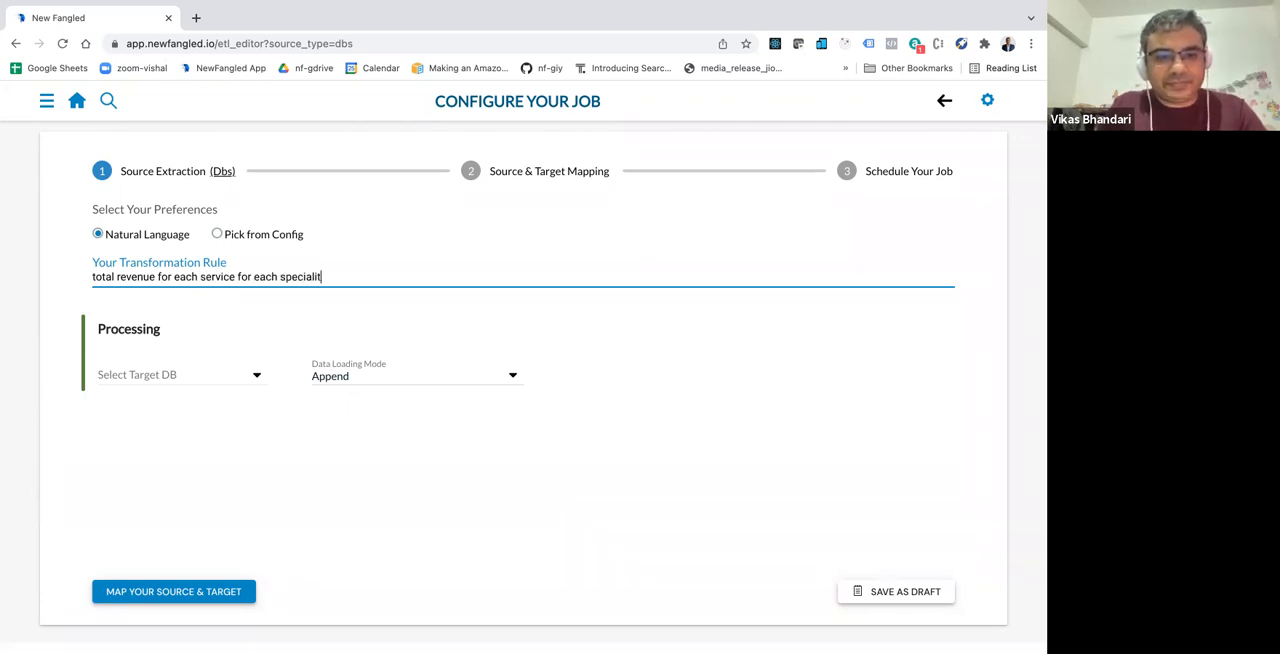
pyautogui.write('y for each date')
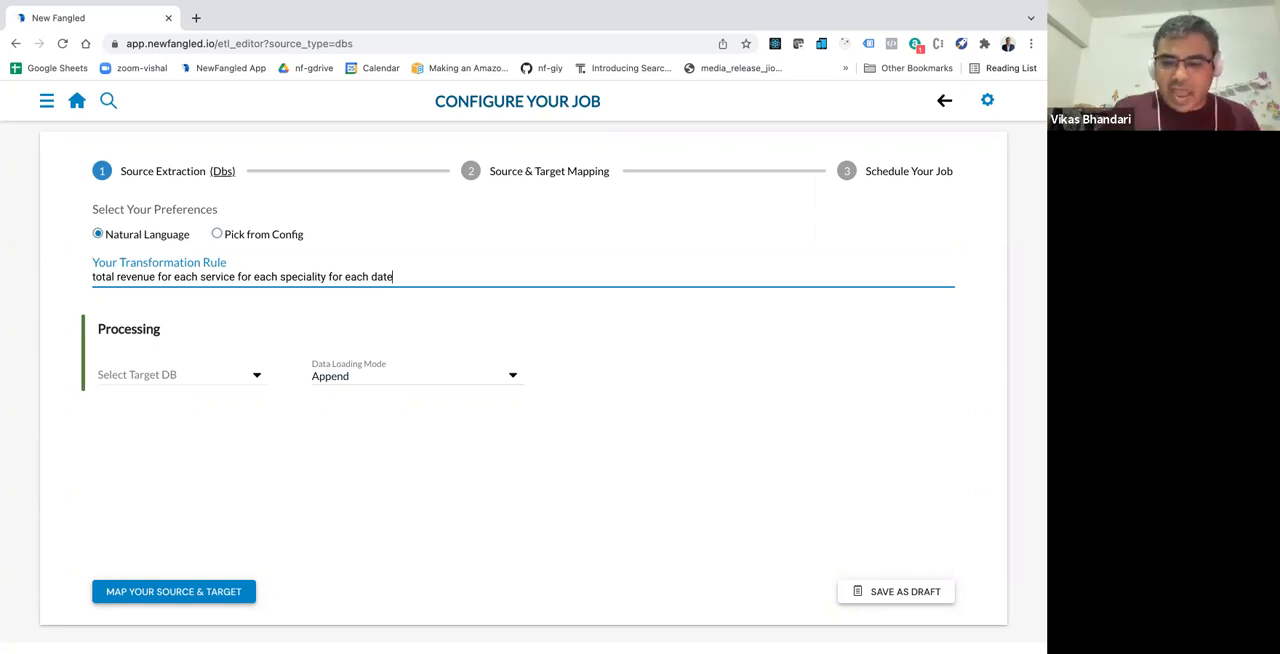
pyautogui.press('Return')
pyautogui.scroll(-1, 523, 378)
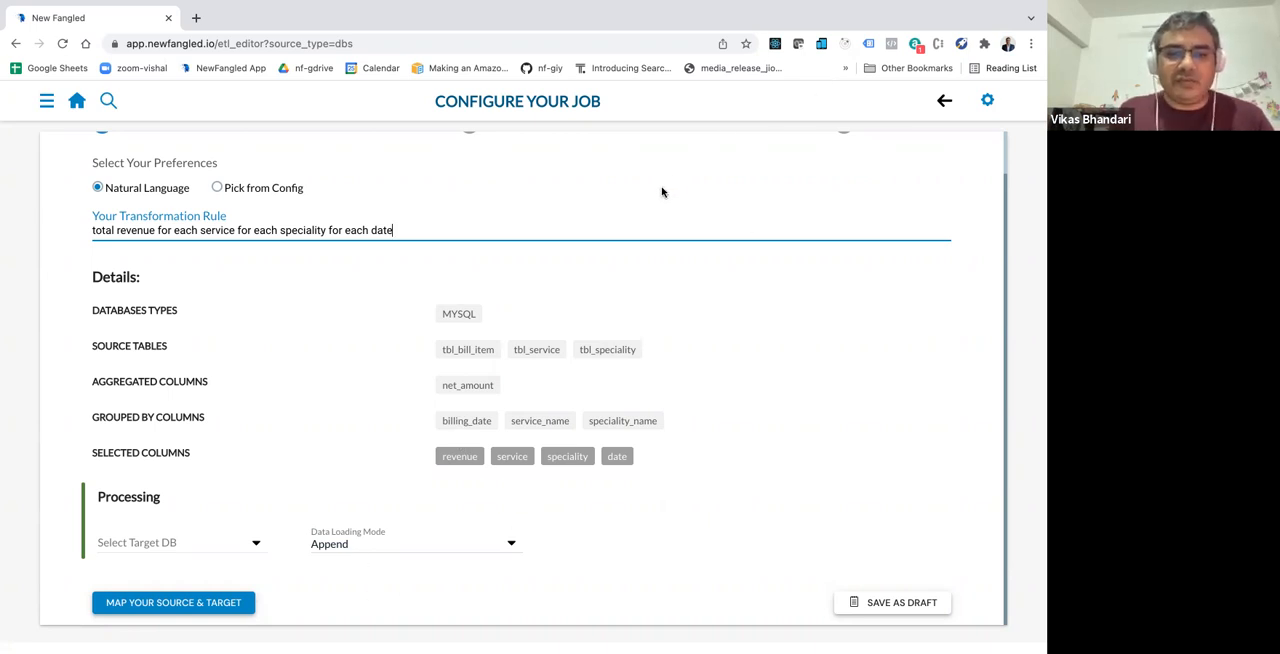
# Step: Select Local as the job's target DB and Append as its data loading mode
pyautogui.click(186, 544)
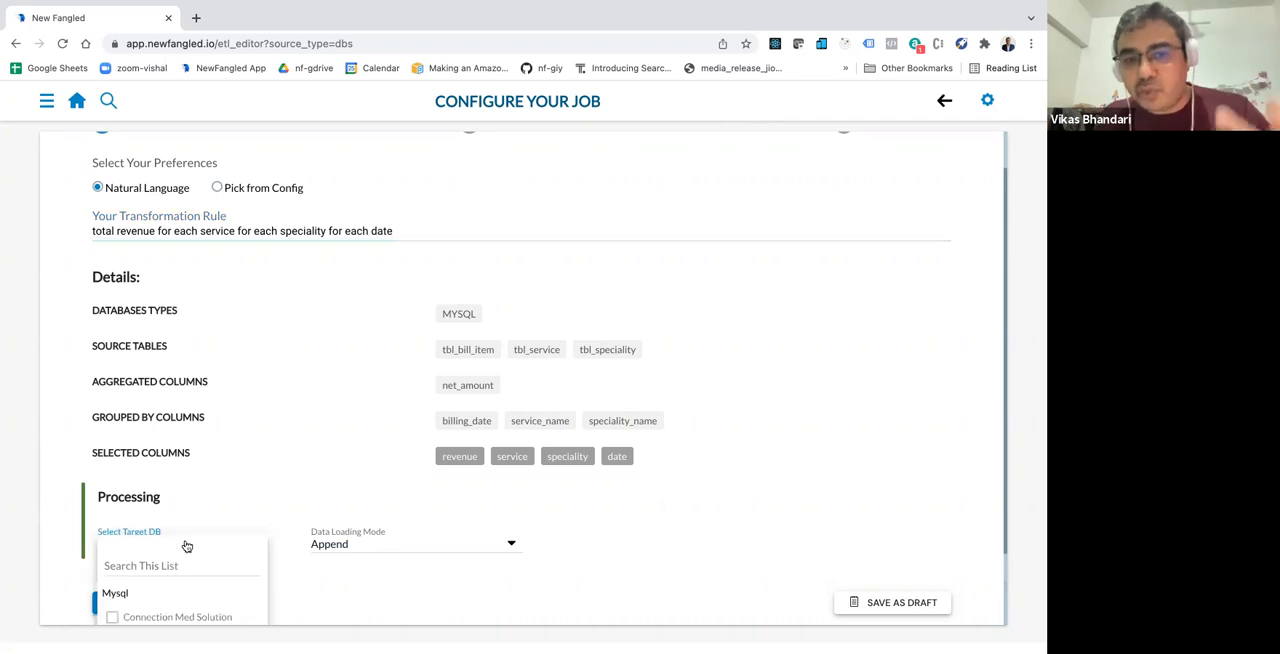
pyautogui.scroll(-2, 168, 563)
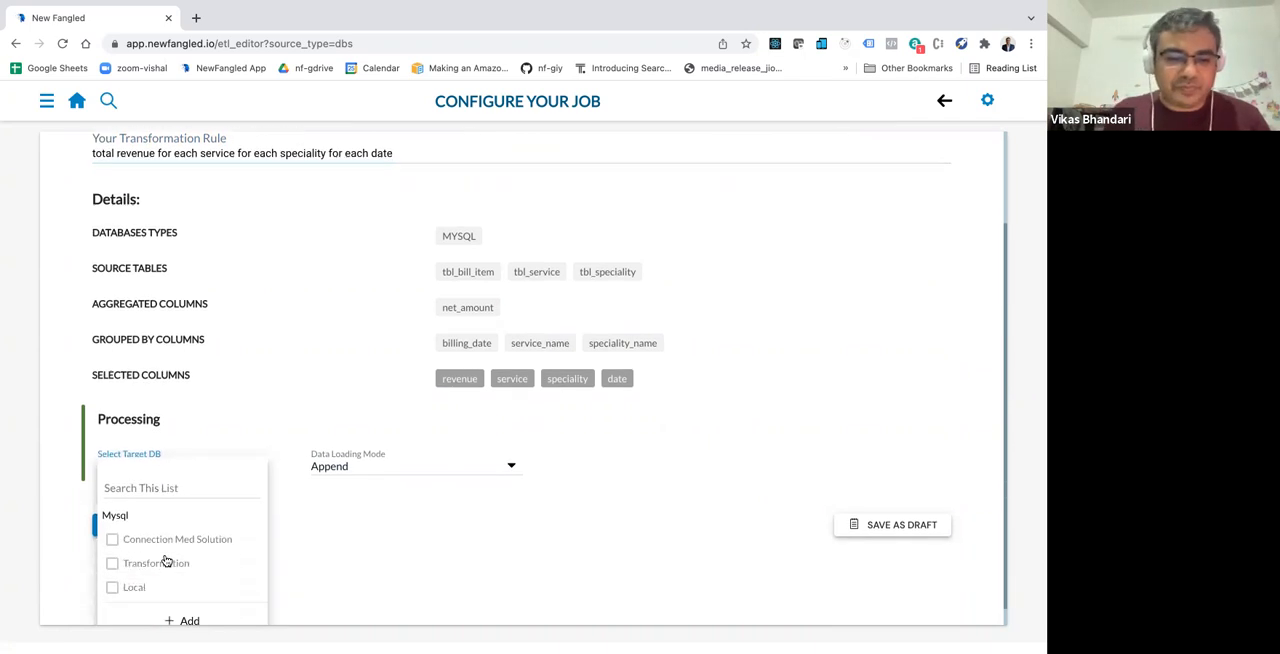
pyautogui.click(113, 578)
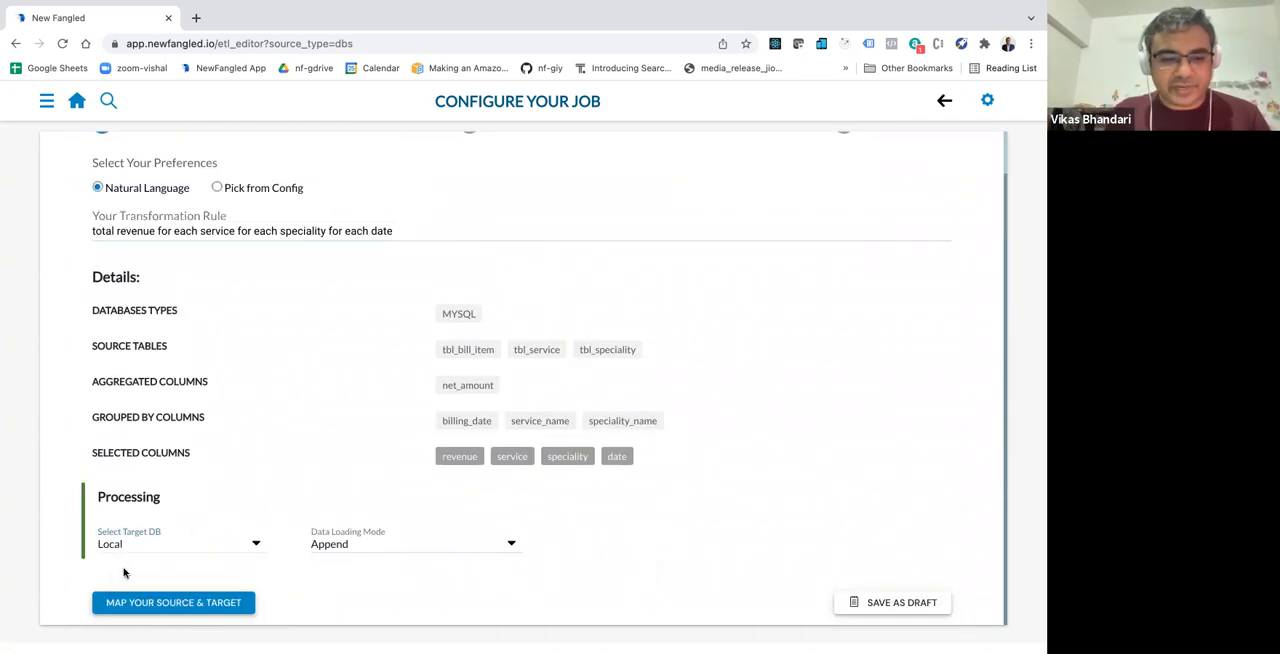
pyautogui.click(384, 549)
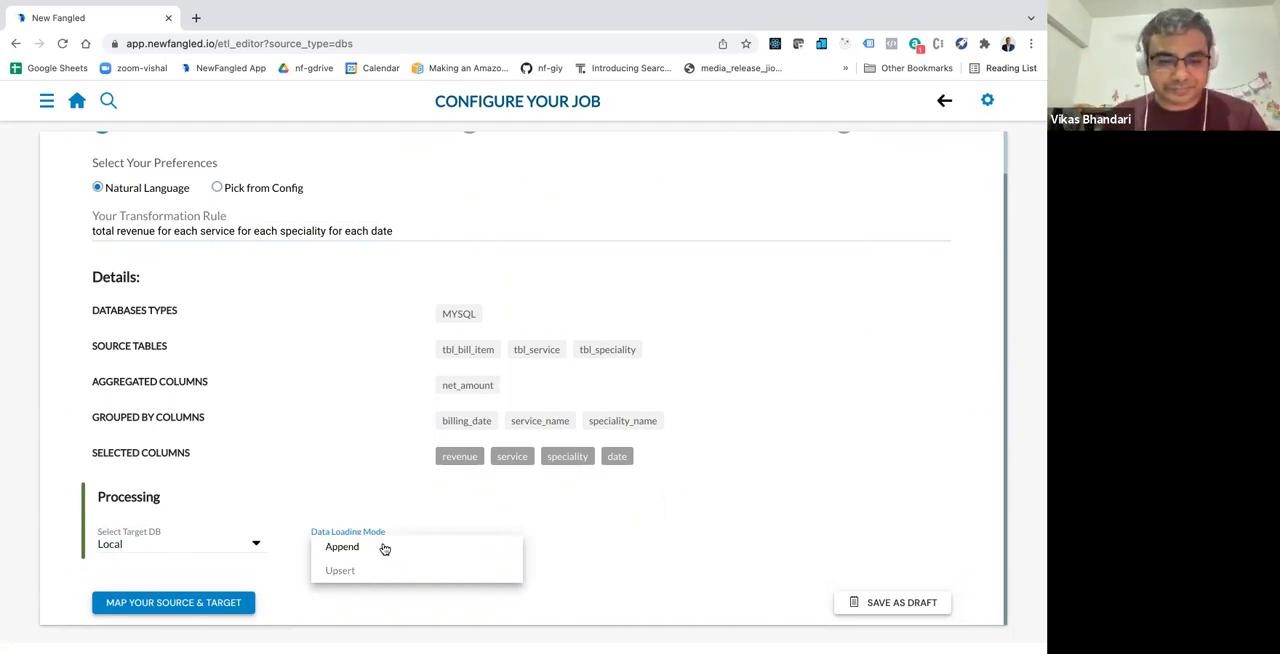
pyautogui.click(384, 549)
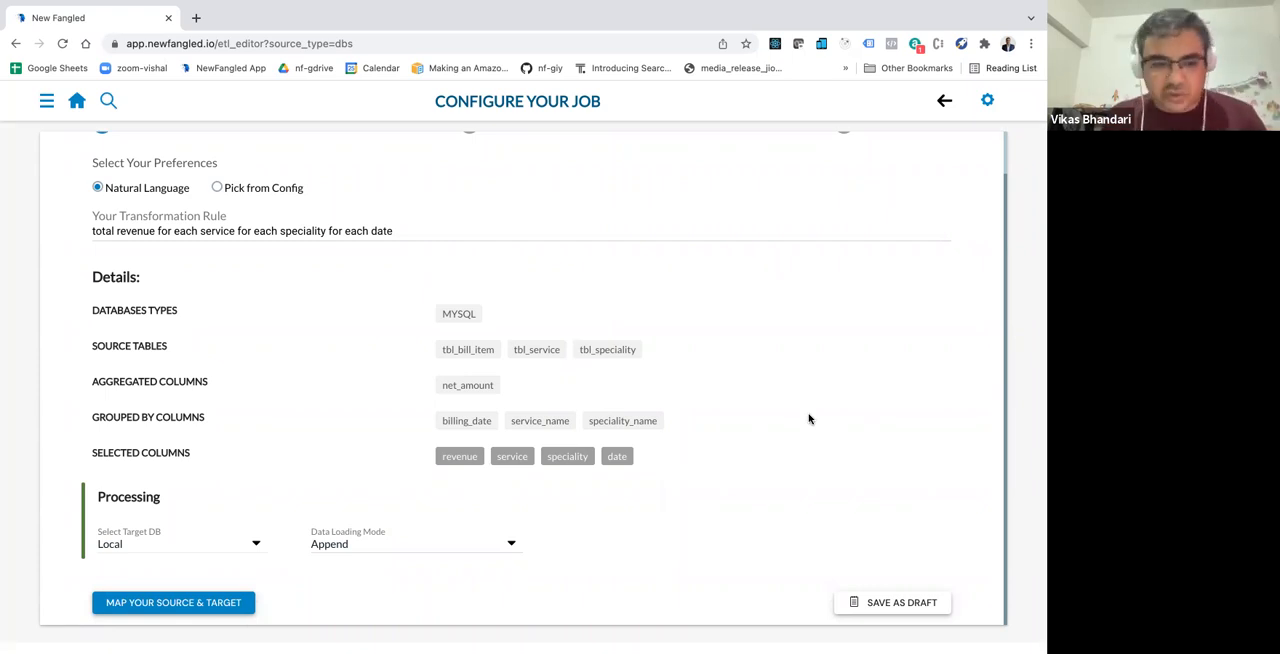
# Step: Open the source and target mapping and assign the new target table new_table_name to revenue, service, speciality and date
pyautogui.click(206, 603)
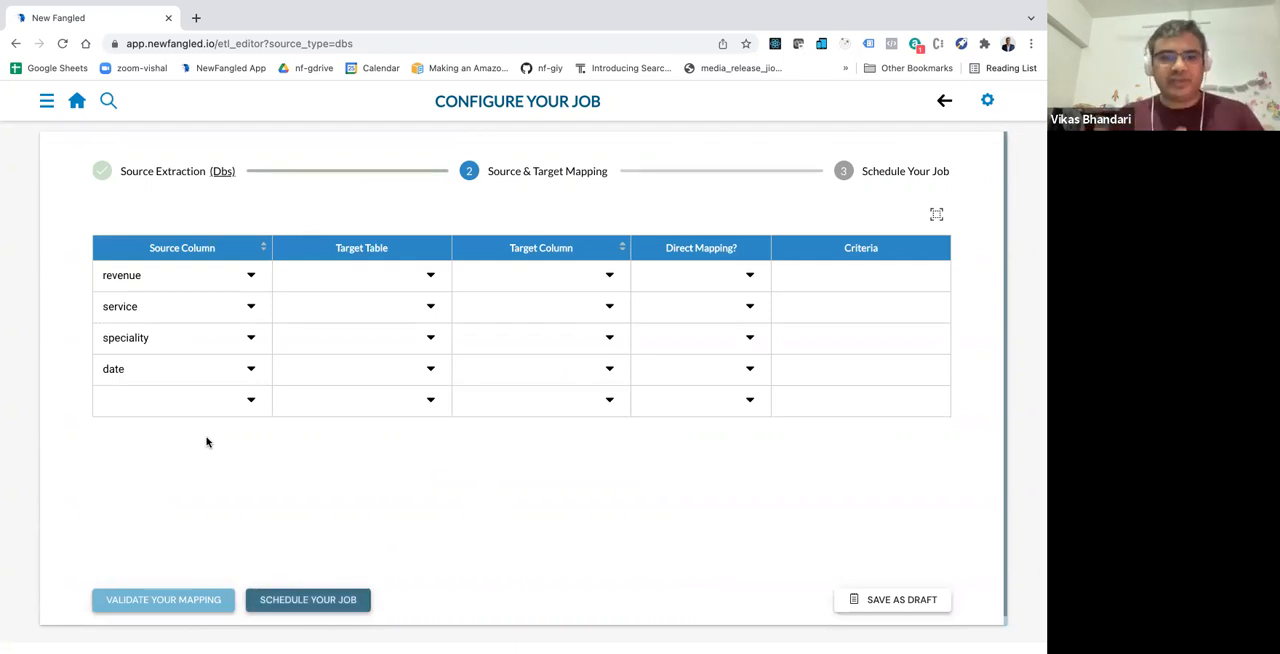
pyautogui.click(357, 277)
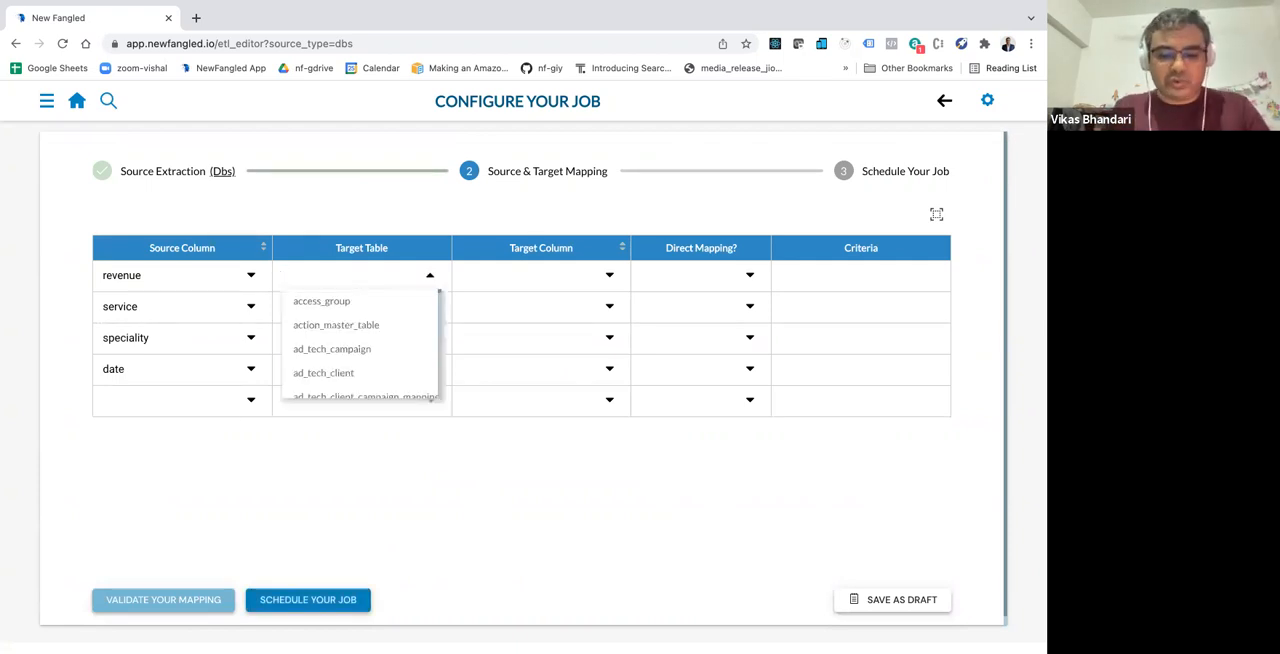
pyautogui.write('new_table_name')
pyautogui.press('Return')
pyautogui.click(325, 307)
pyautogui.write('new_table_name')
pyautogui.click(306, 341)
pyautogui.write('new_table_name')
pyautogui.click(285, 371)
pyautogui.write('new_table_name')
# Step: Assign new target column column_a to revenue and column_b to service in the mapping table
pyautogui.click(528, 280)
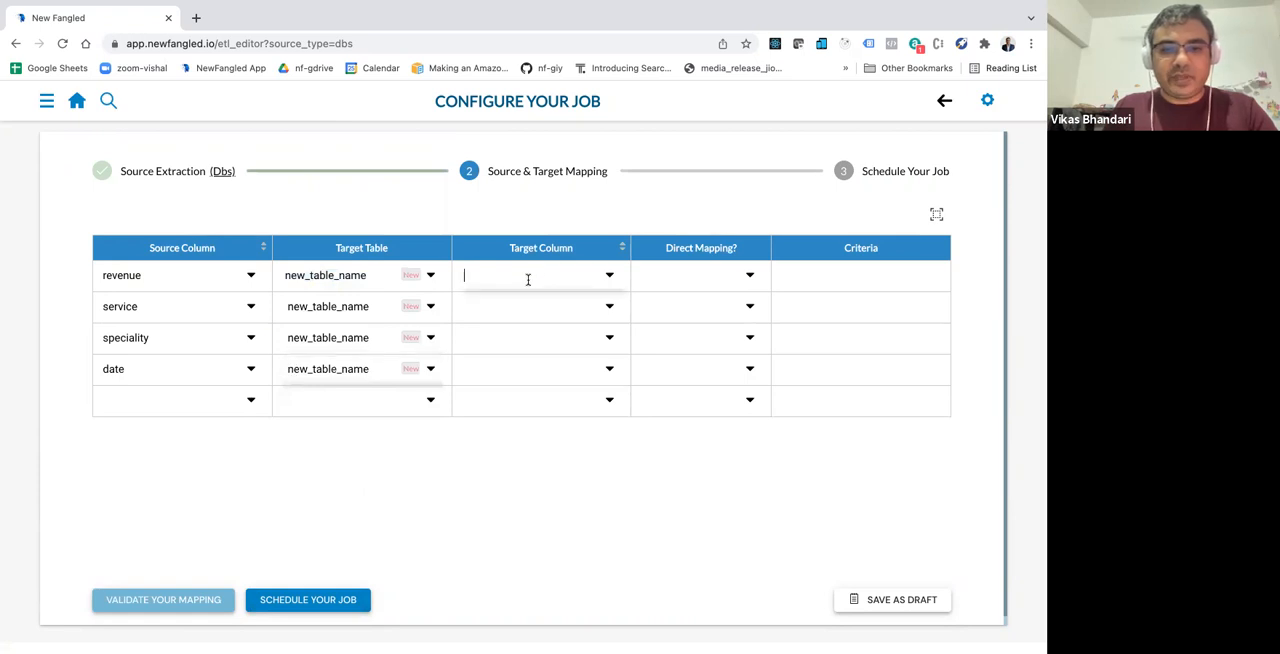
pyautogui.write('co')
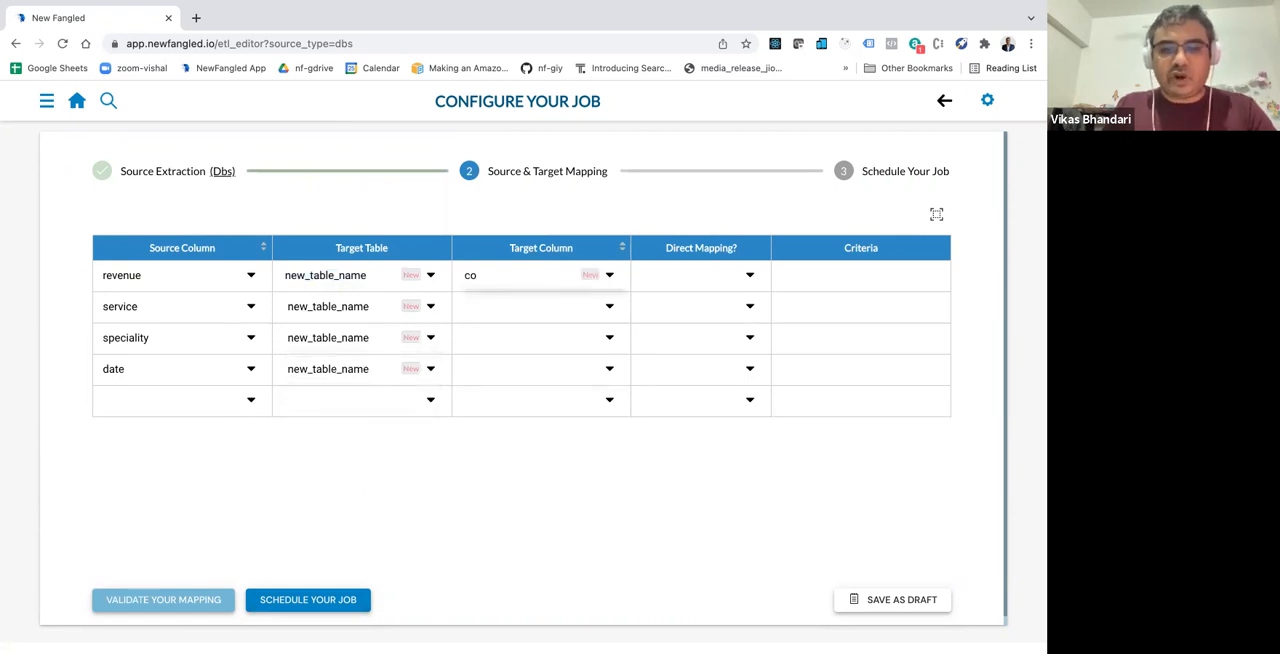
pyautogui.write('lumn_a')
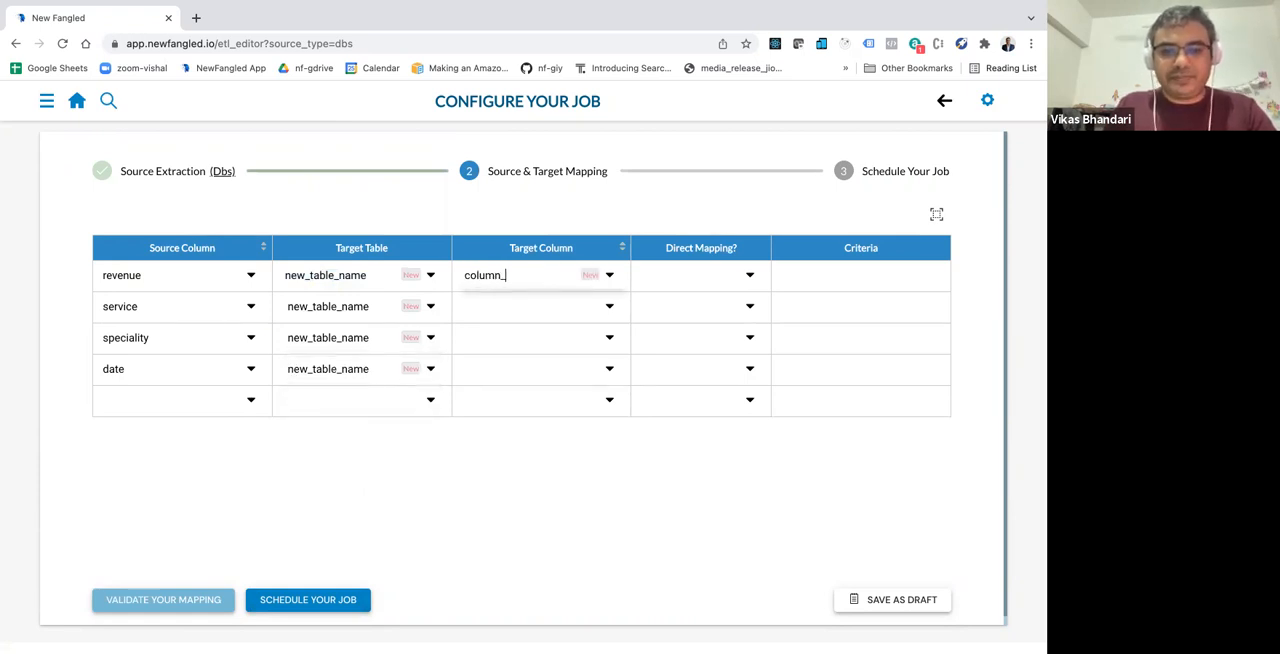
pyautogui.press('super+a')
pyautogui.press('super+c')
pyautogui.click(522, 307)
pyautogui.press('super+v')
pyautogui.press('BackSpace')
pyautogui.write('b')
# Step: Assign new target column column_c to speciality and column_d to date in the mapping table
pyautogui.click(510, 333)
pyautogui.press('super+v')
pyautogui.press('BackSpace')
pyautogui.write('c')
pyautogui.click(493, 367)
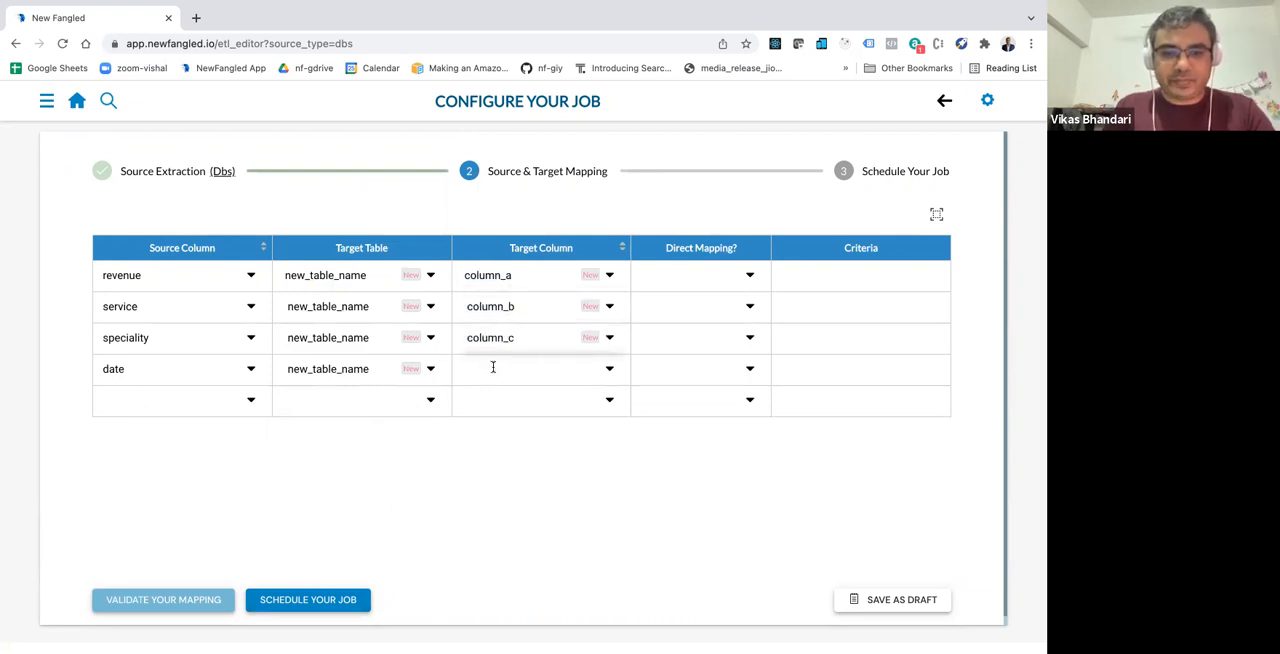
pyautogui.press('super+v')
pyautogui.press('BackSpace')
pyautogui.write('d')
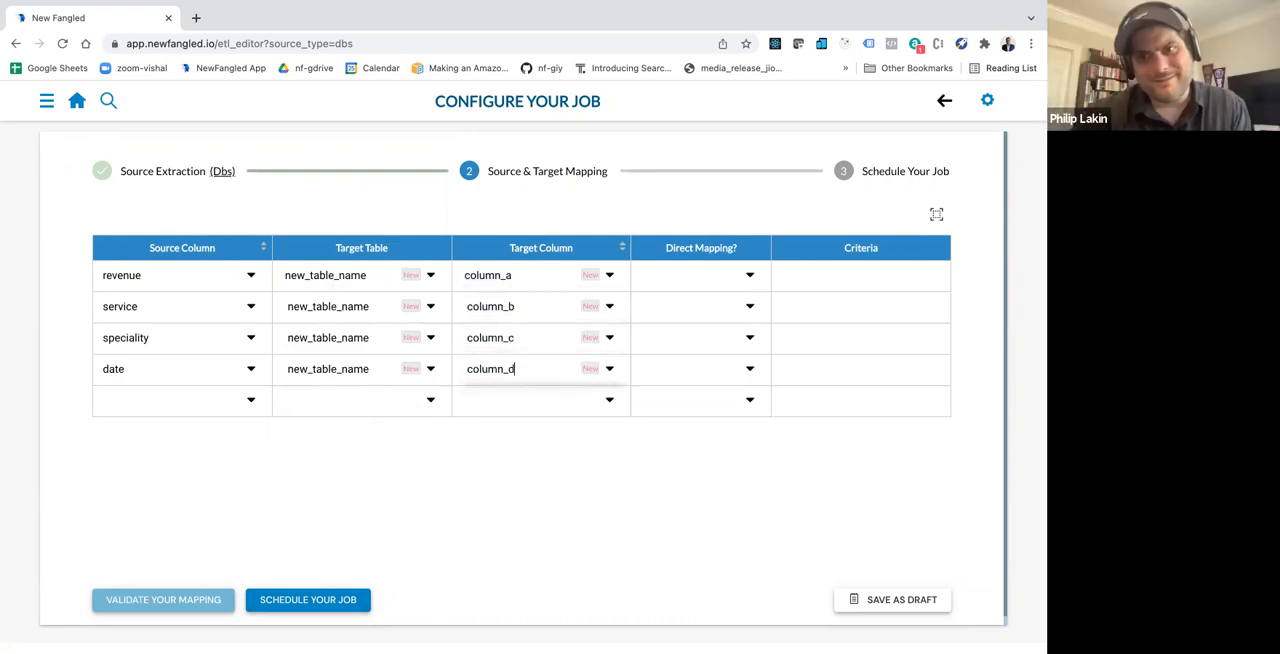
# Step: View the Direct Mapping options for the revenue row without choosing one
pyautogui.click(681, 279)
pyautogui.click(830, 288)
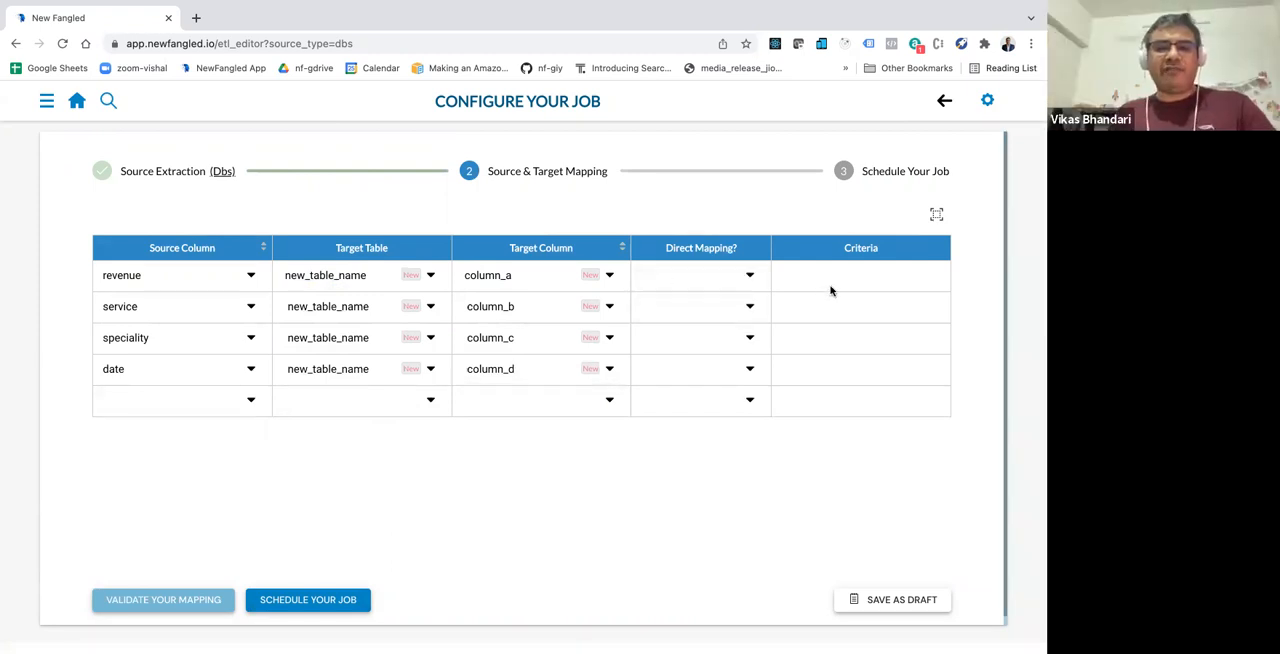
pyautogui.click(718, 277)
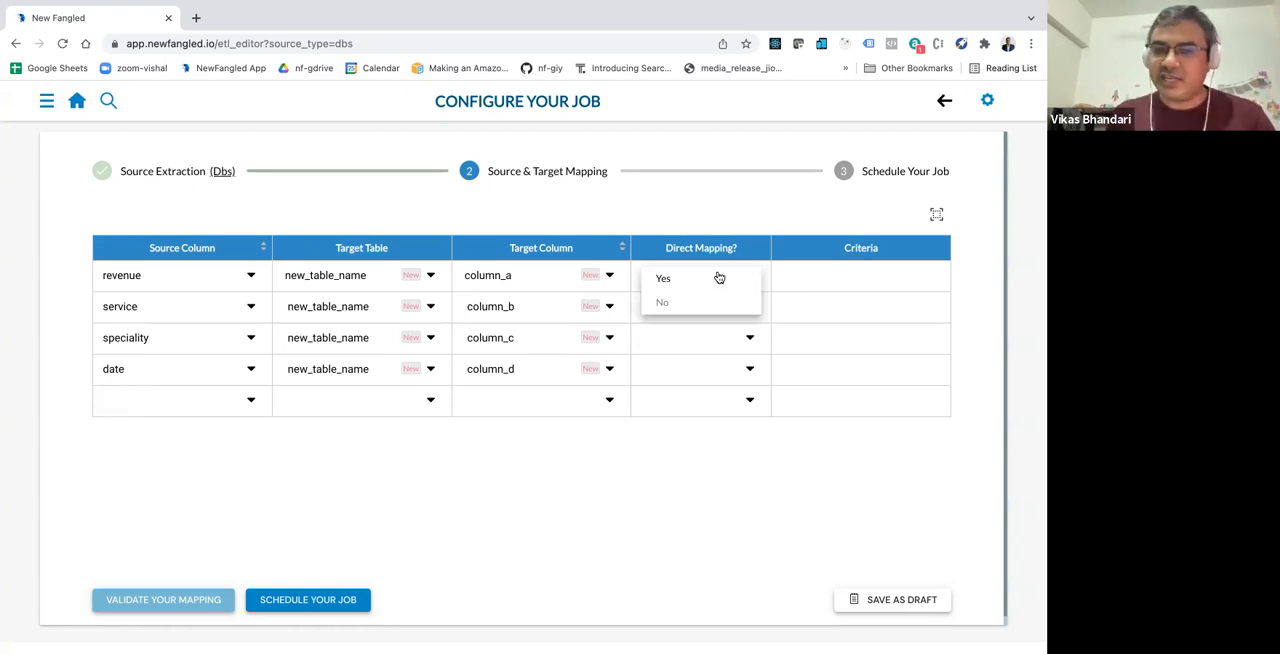
pyautogui.click(665, 365)
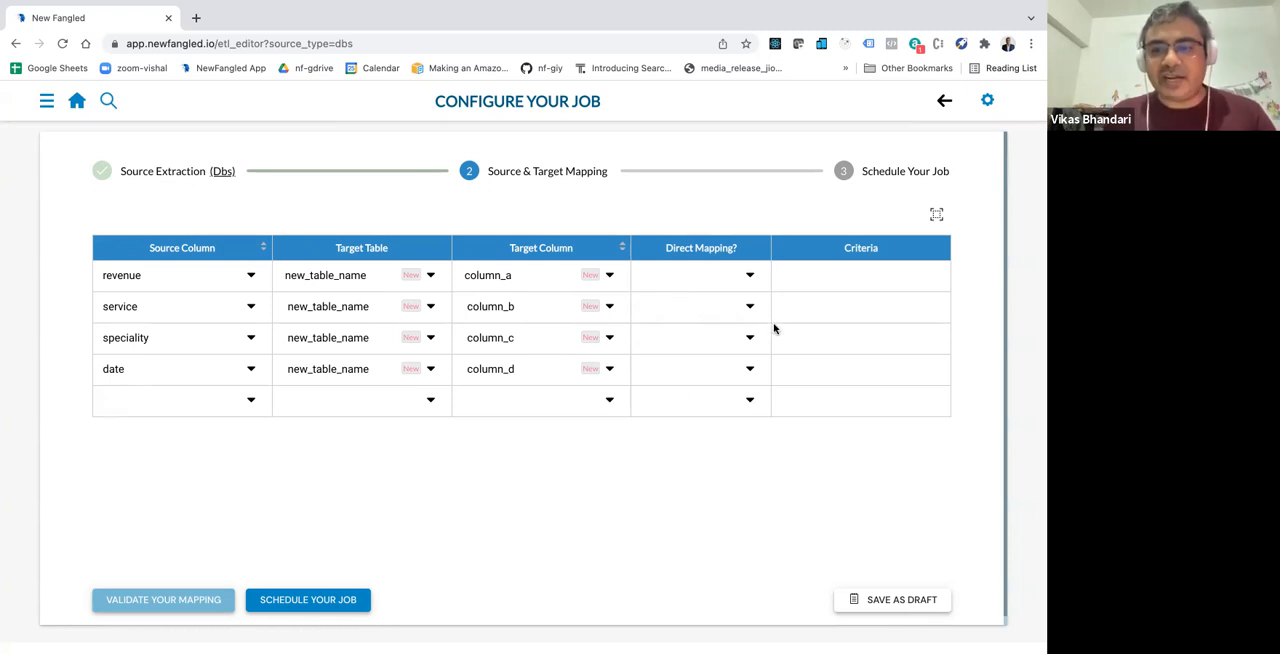
# Step: Enter the criteria "if service is null then fetch service from xyz against the ra" for the service row
pyautogui.click(827, 281)
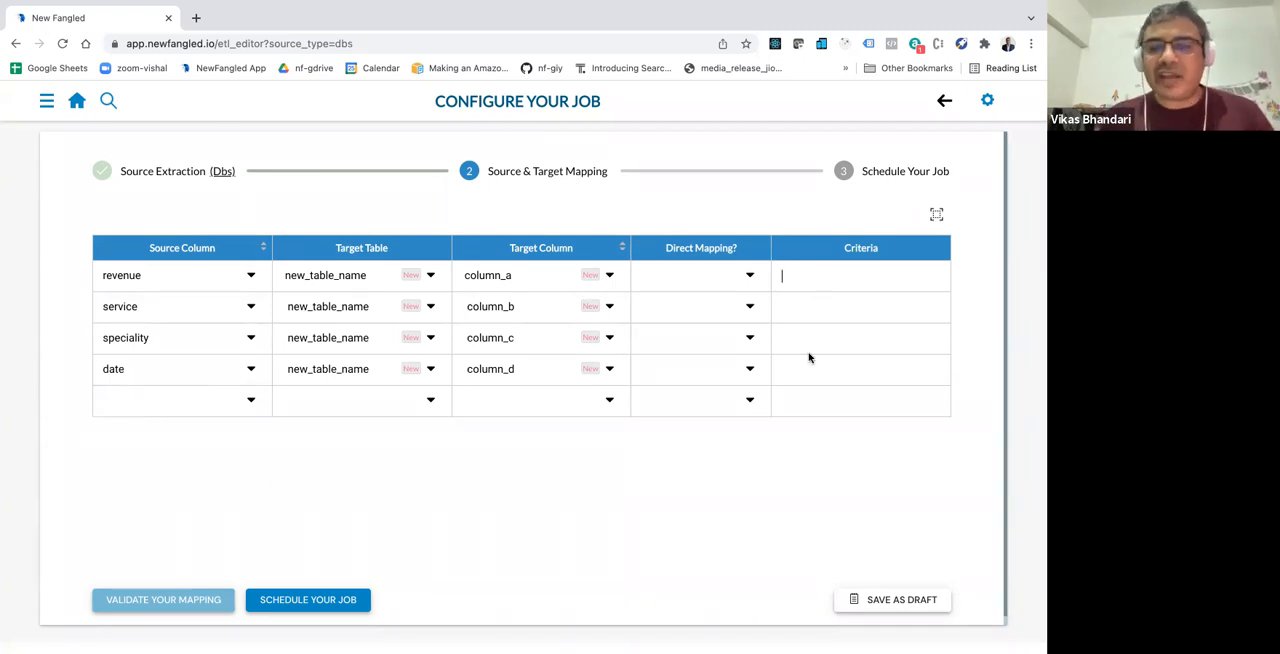
pyautogui.click(822, 314)
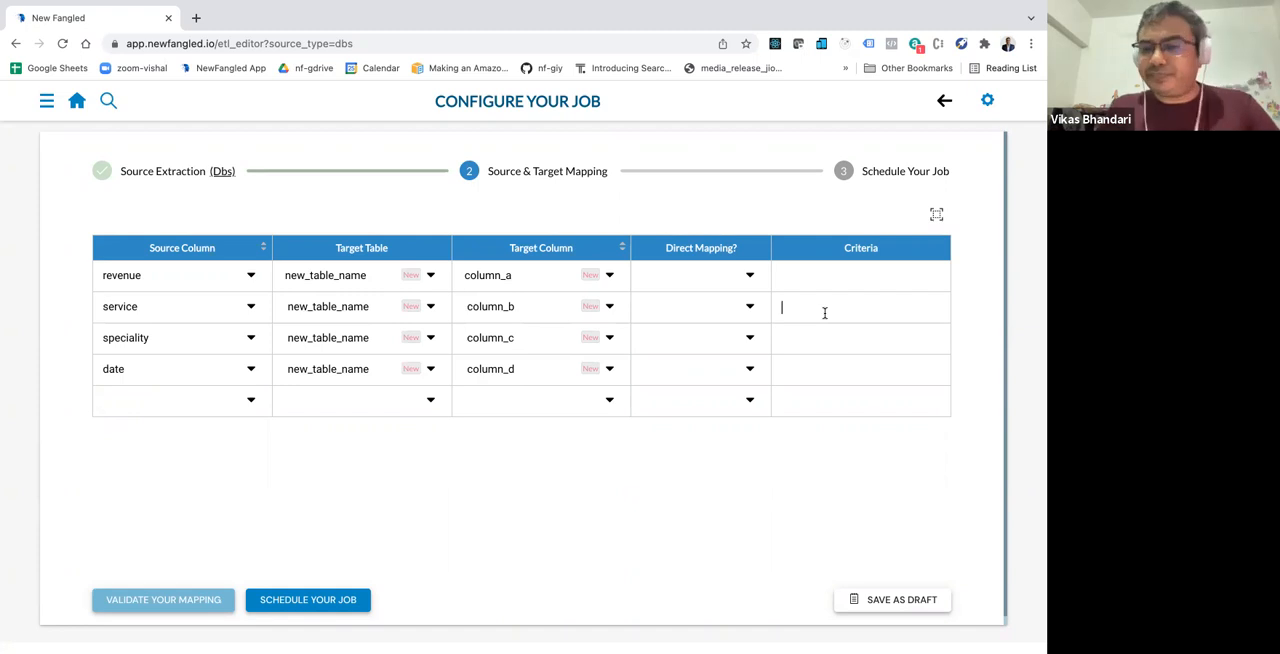
pyautogui.write('if ser vice')
pyautogui.press('BackSpace')
pyautogui.press('BackSpace')
pyautogui.press('BackSpace')
pyautogui.press('BackSpace')
pyautogui.press('BackSpace')
pyautogui.write('vicer')
pyautogui.press('BackSpace')
pyautogui.press('BackSpace')
pyautogui.press('BackSpace')
pyautogui.press('BackSpace')
pyautogui.write('ce')
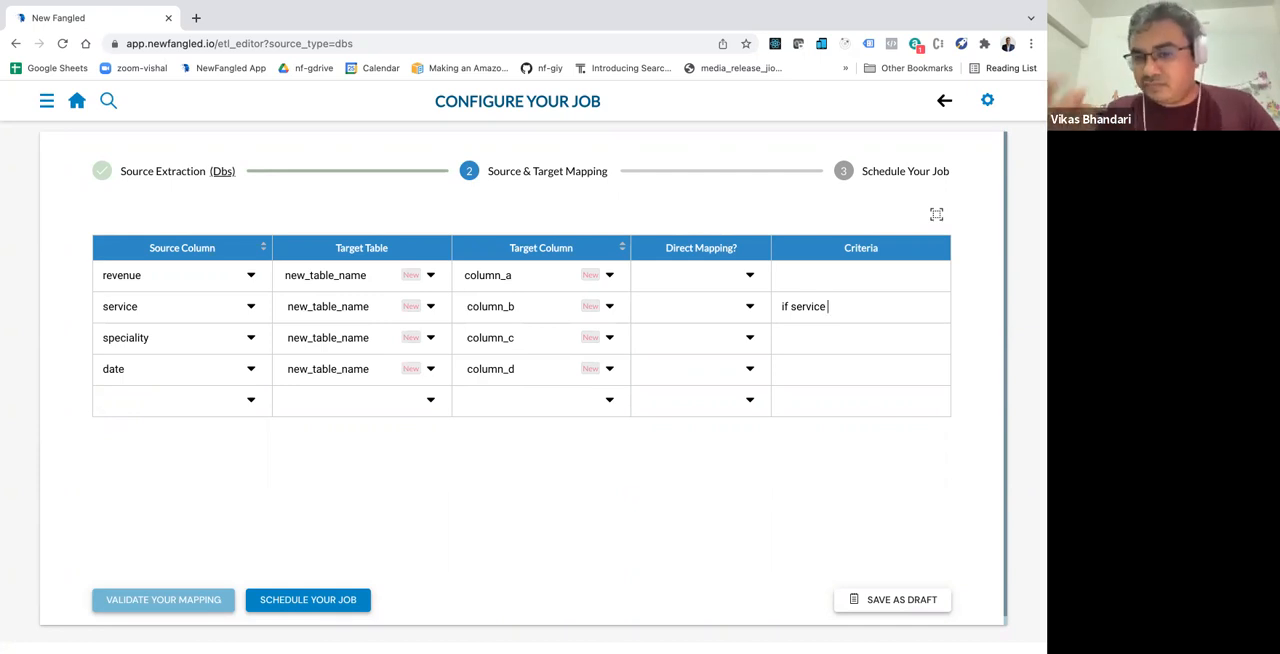
pyautogui.write(' is null')
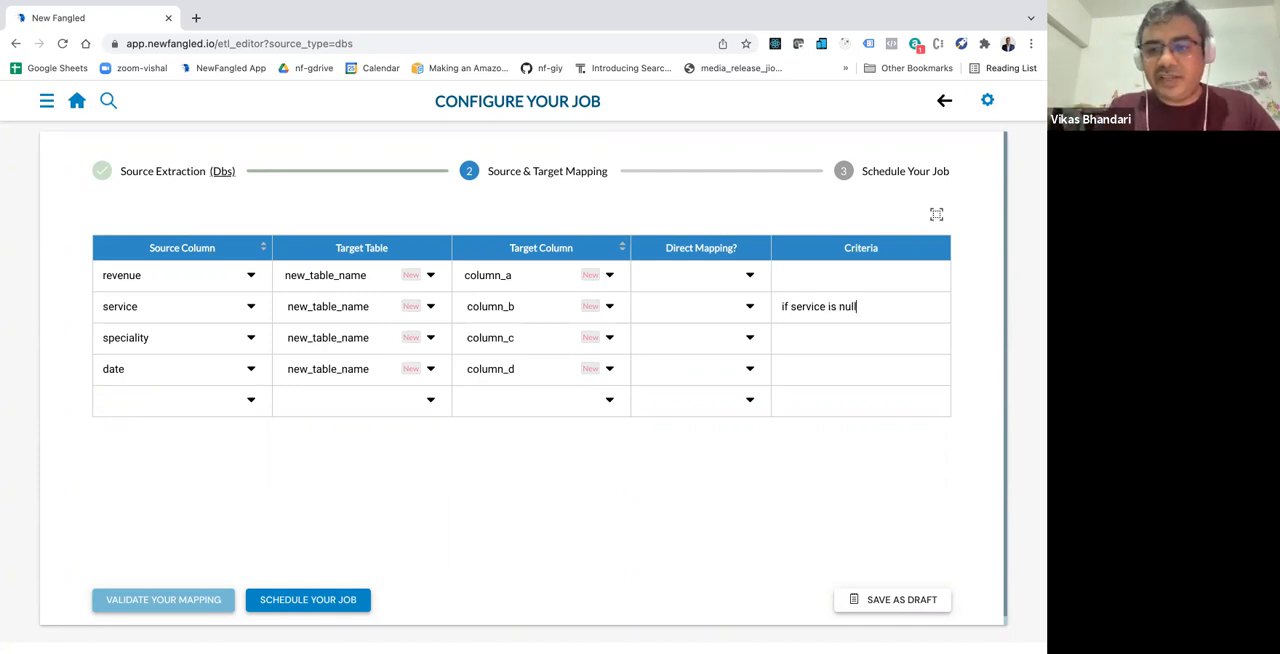
pyautogui.write(' then fetch service from zy')
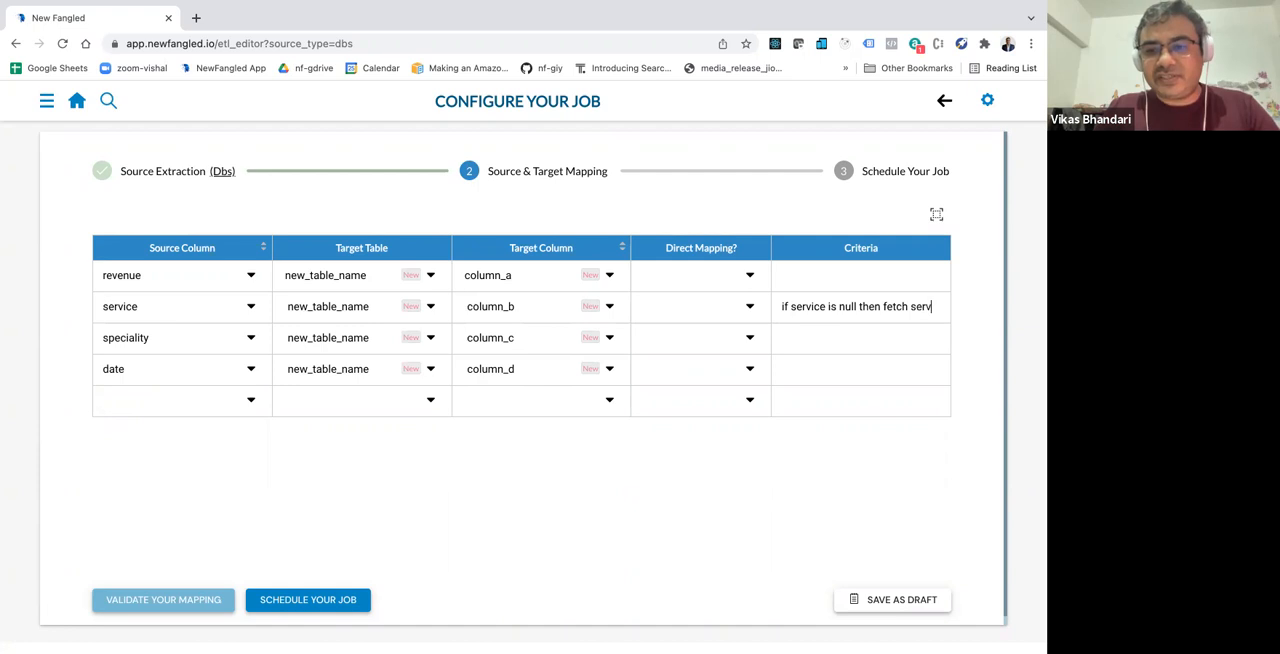
pyautogui.press('BackSpace')
pyautogui.press('BackSpace')
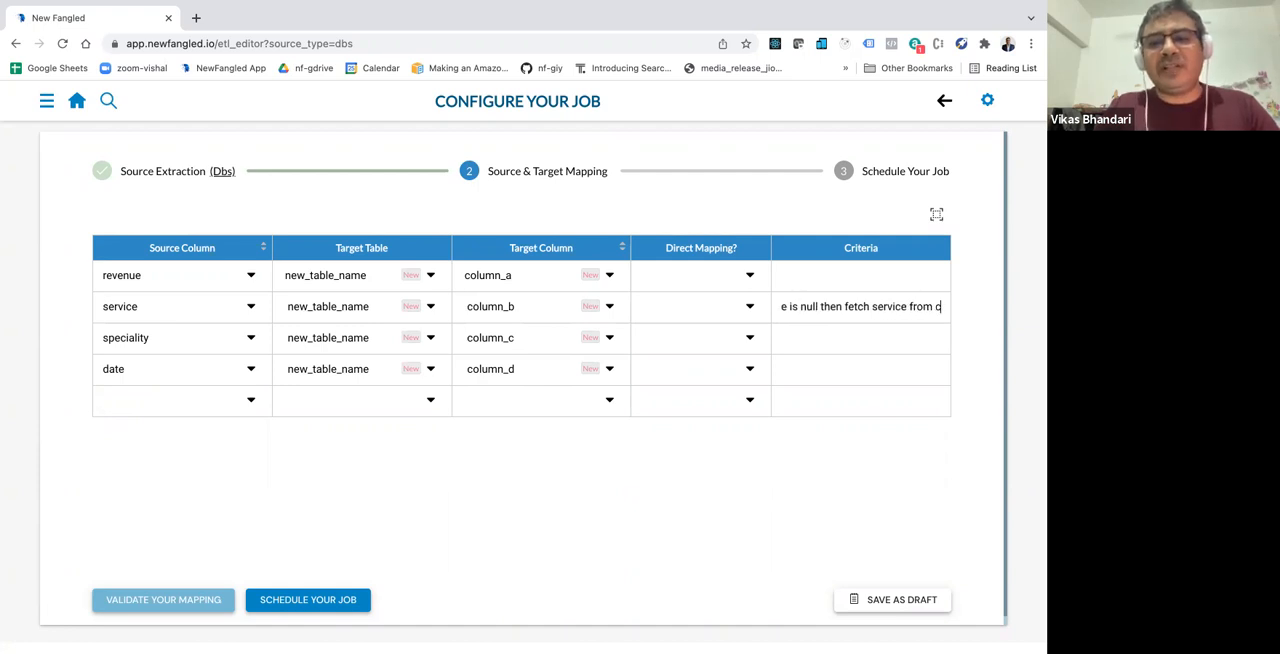
pyautogui.write('xyz')
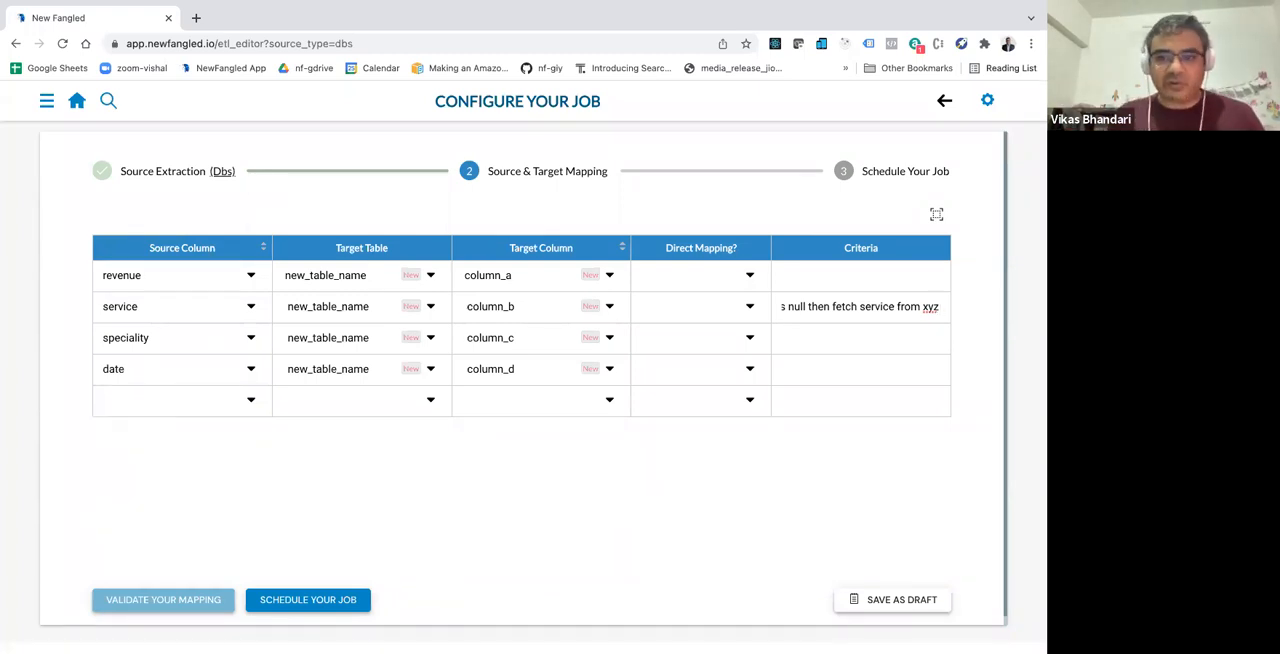
pyautogui.write('agains')
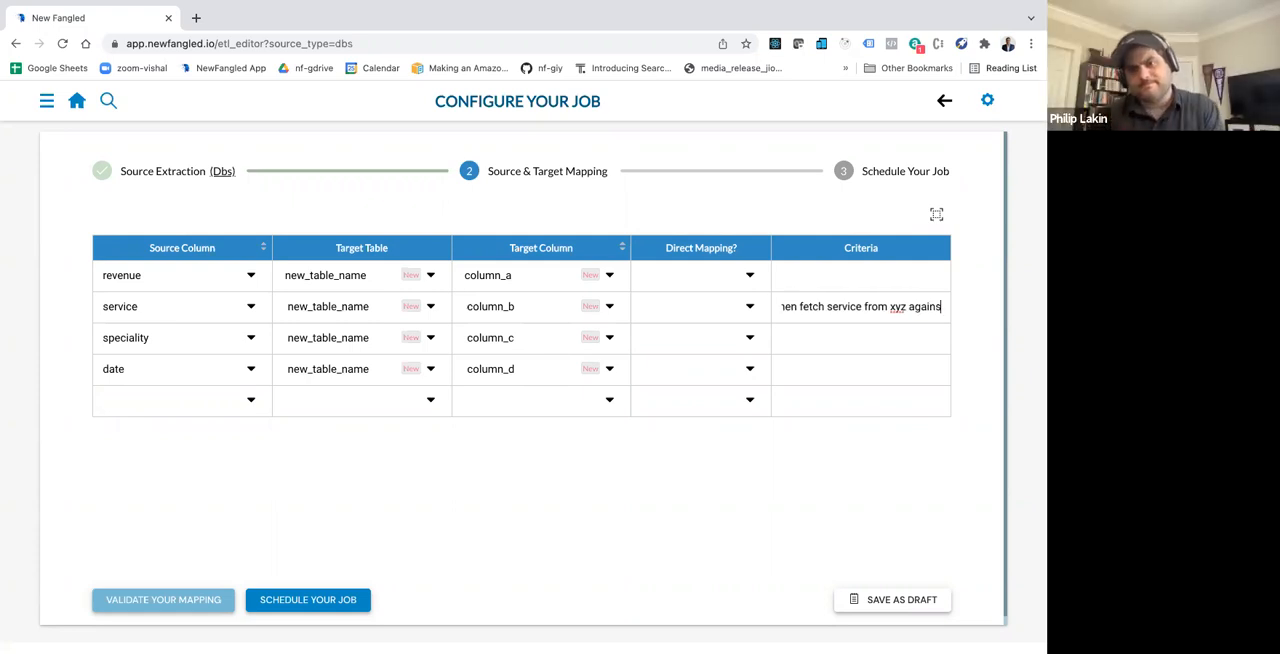
pyautogui.write('t the ra')
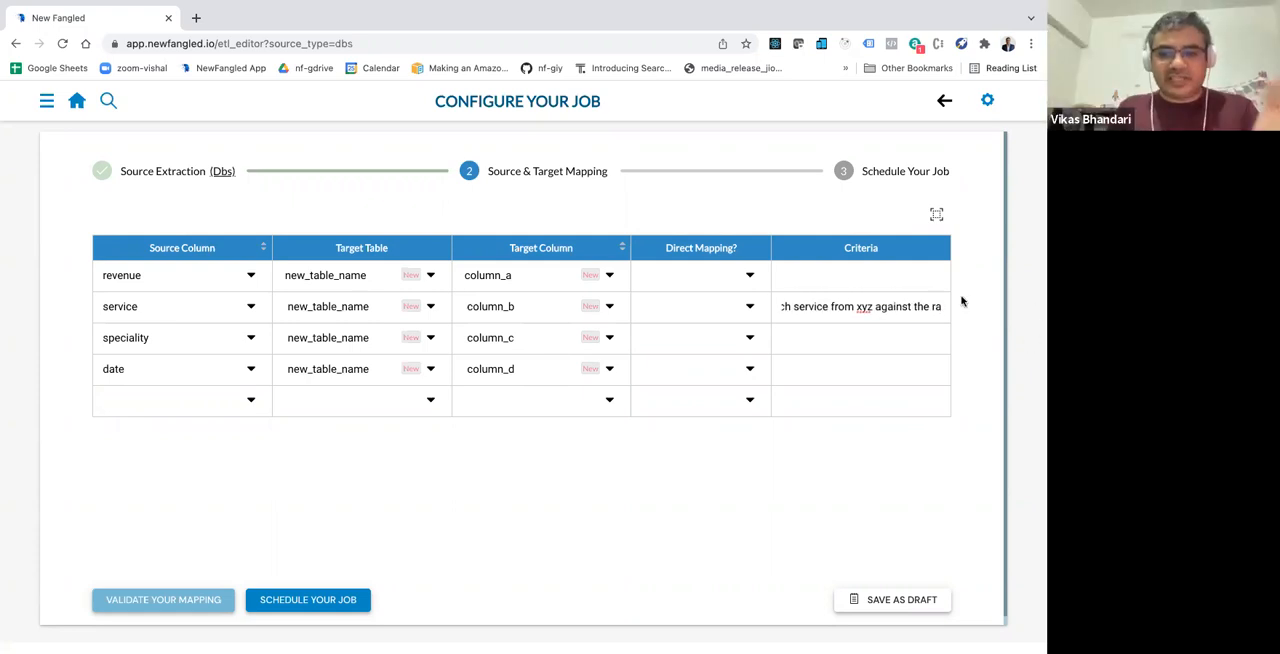
# Step: Proceed to scheduling the job and view the available job frequency types without choosing one
pyautogui.click(336, 601)
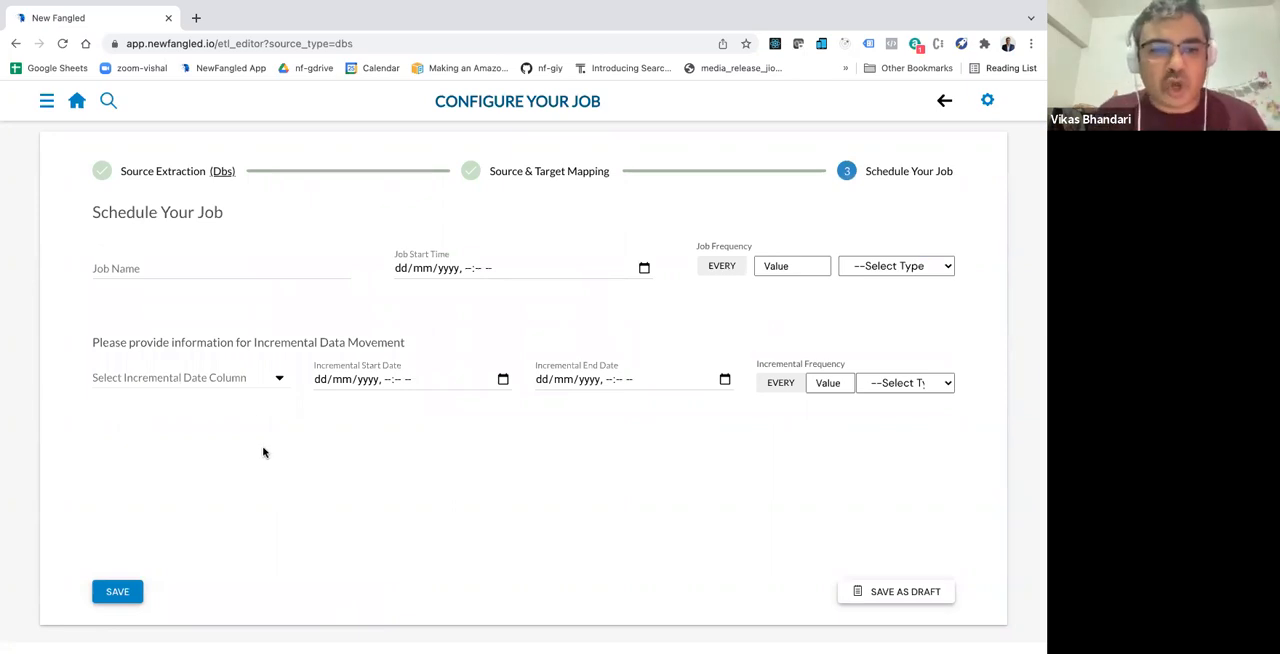
pyautogui.click(244, 262)
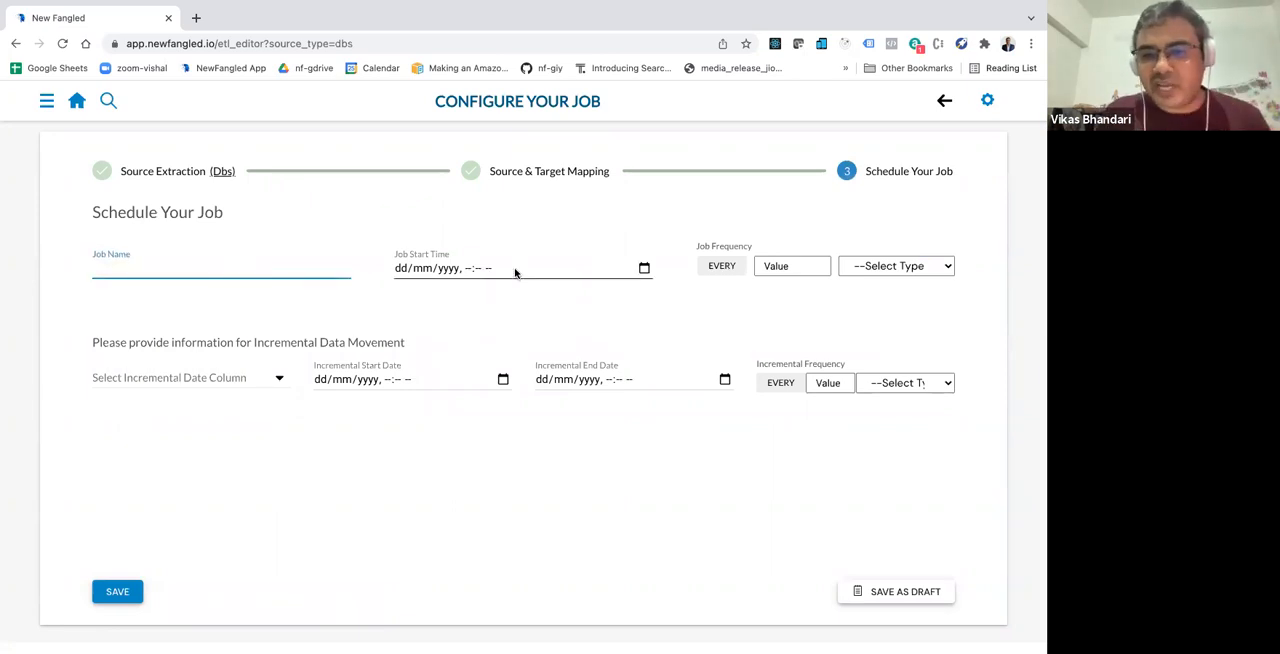
pyautogui.click(826, 265)
pyautogui.click(882, 275)
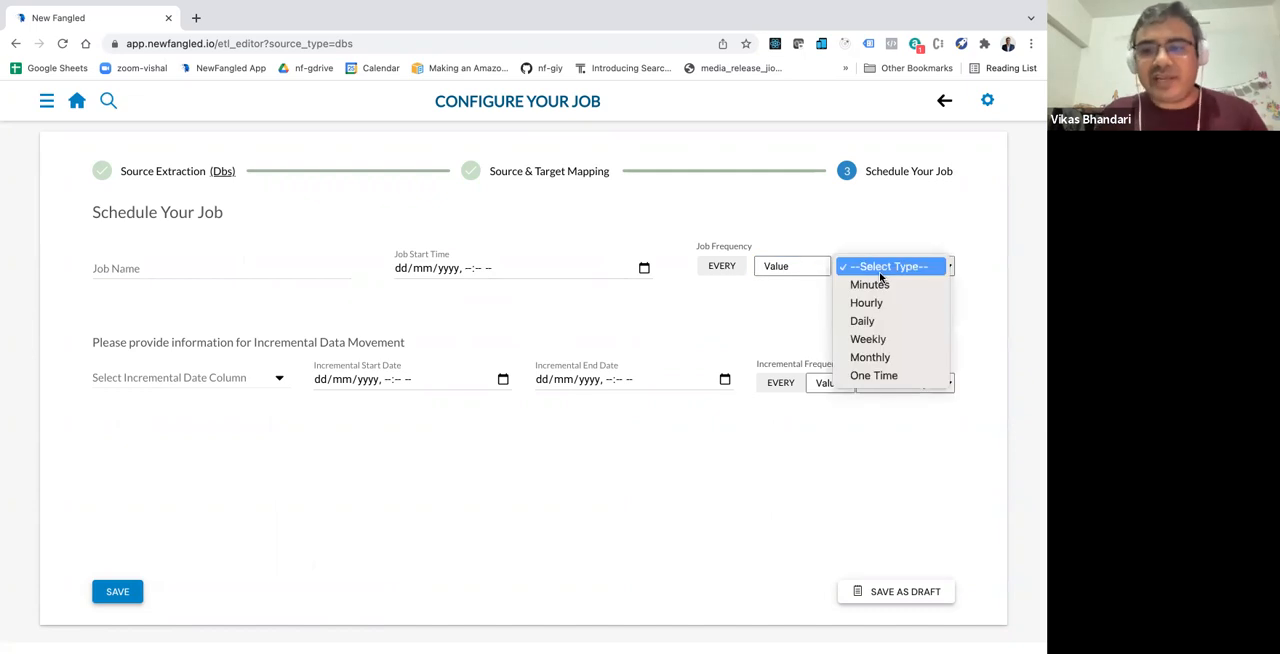
pyautogui.click(577, 320)
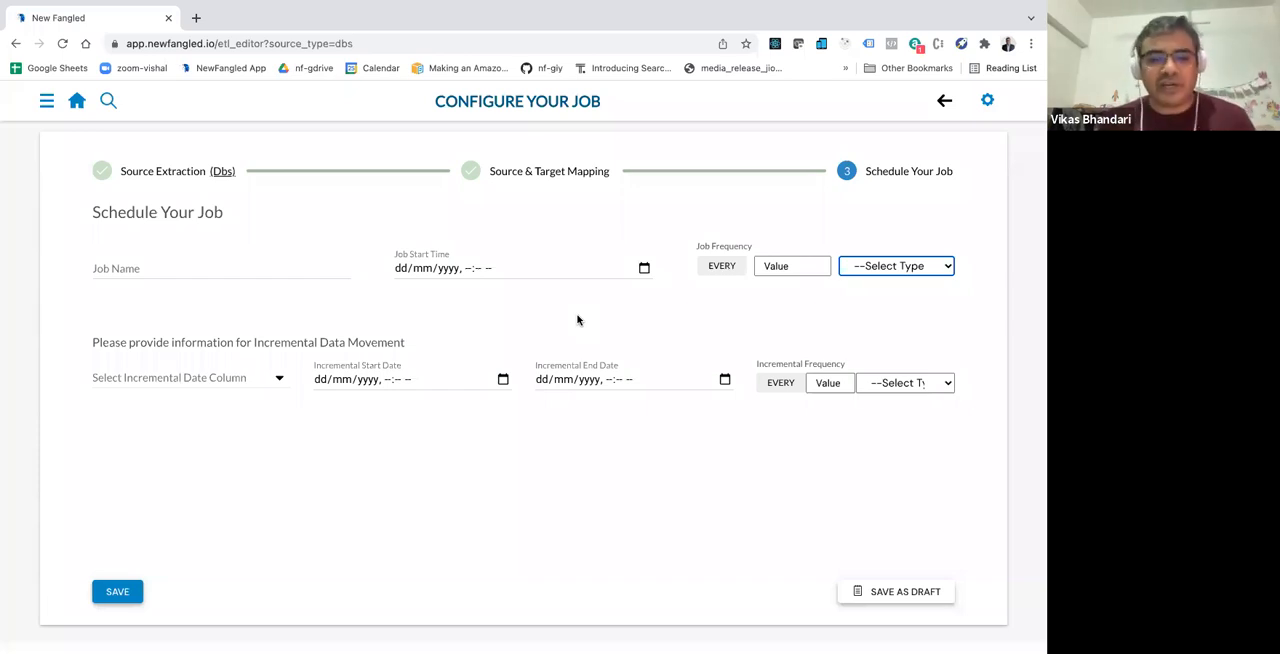
# Step: Select Tbl Bill Item Billing Date as the incremental date column
pyautogui.click(234, 379)
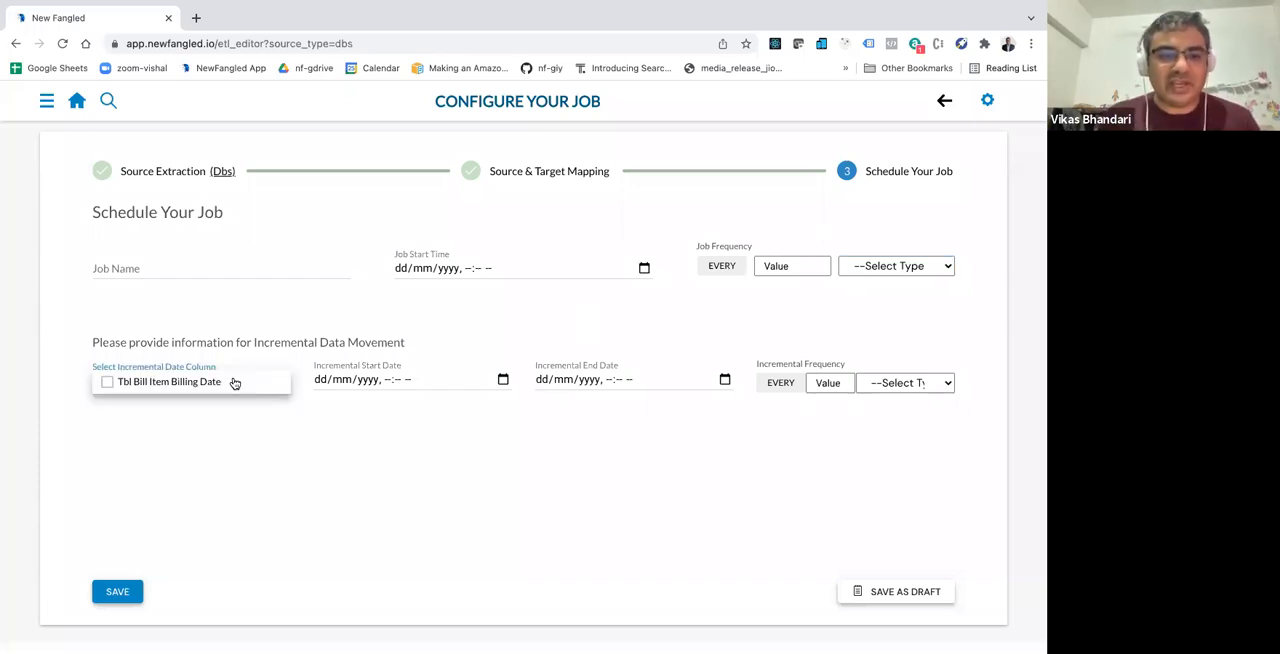
pyautogui.click(234, 381)
pyautogui.click(452, 379)
pyautogui.click(503, 379)
pyautogui.click(197, 366)
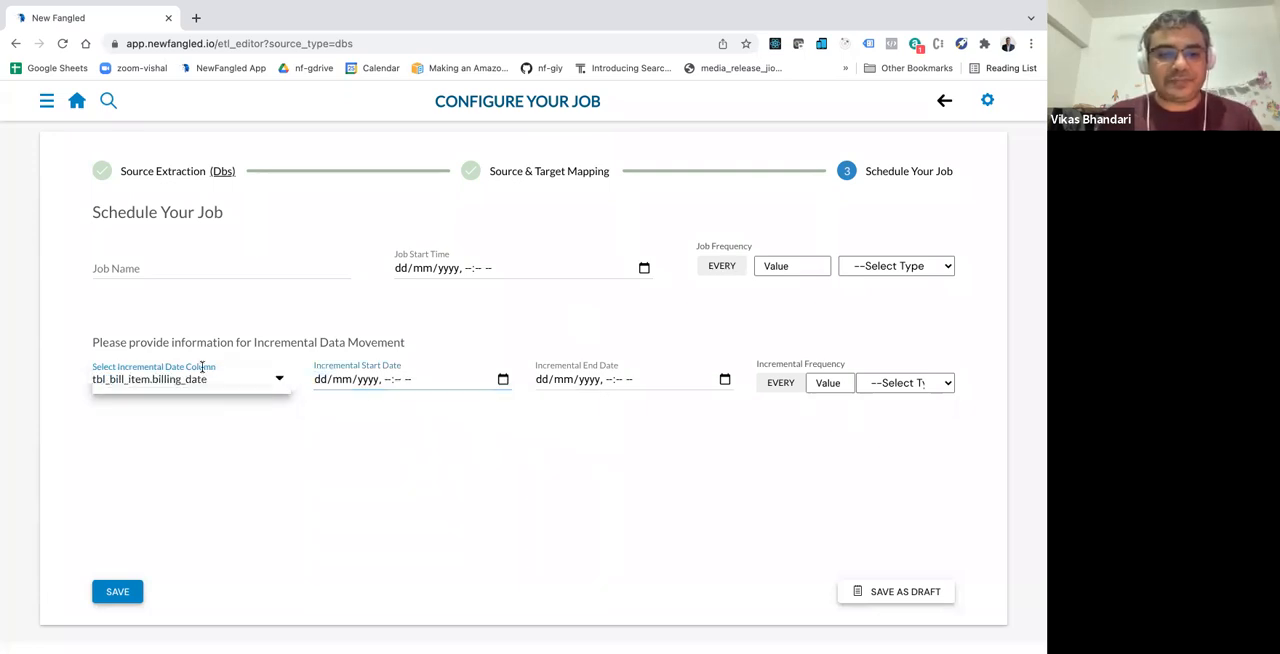
# Step: Set the incremental start date to 22/01/2021, 10:55 PM
pyautogui.click(391, 378)
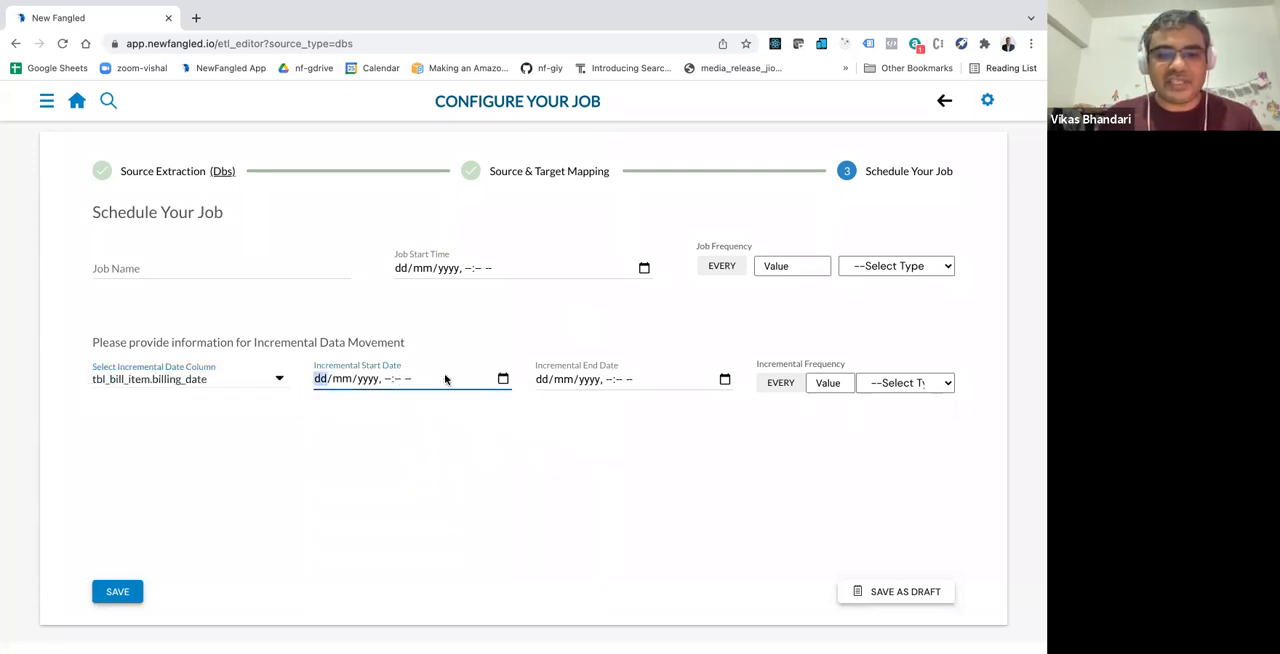
pyautogui.click(503, 379)
pyautogui.click(391, 407)
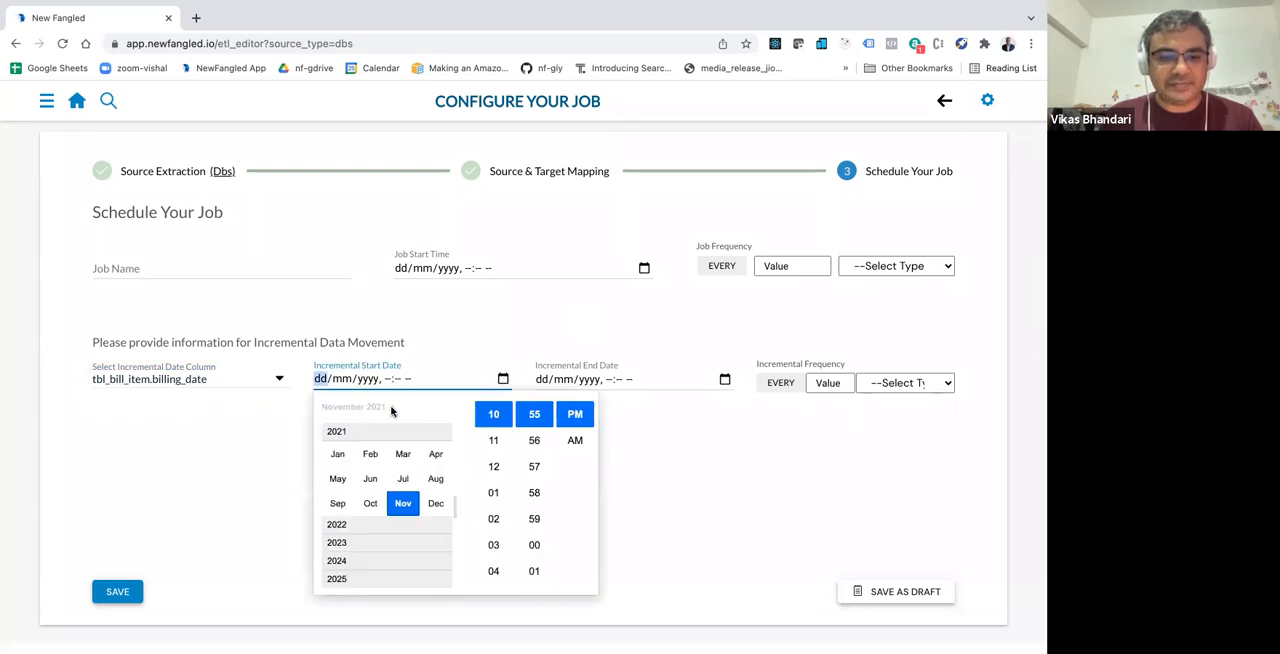
pyautogui.click(338, 454)
pyautogui.click(562, 379)
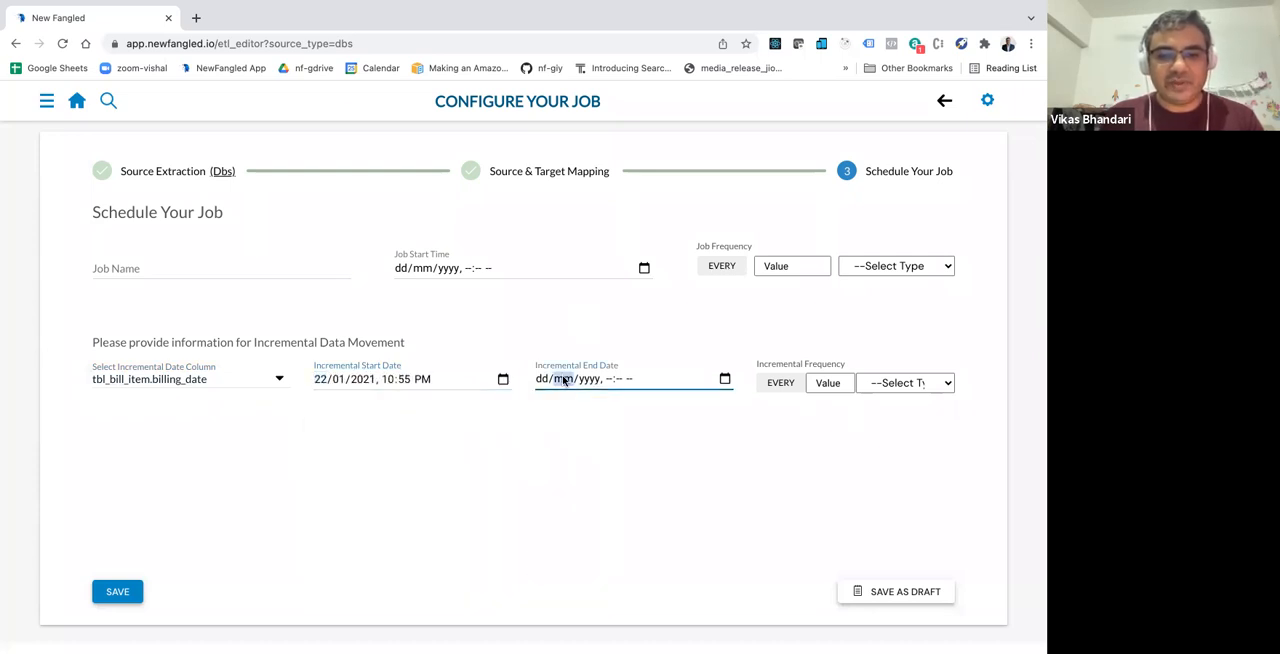
# Step: Set the incremental frequency to every 5 days
pyautogui.click(830, 380)
pyautogui.write('5')
pyautogui.click(884, 386)
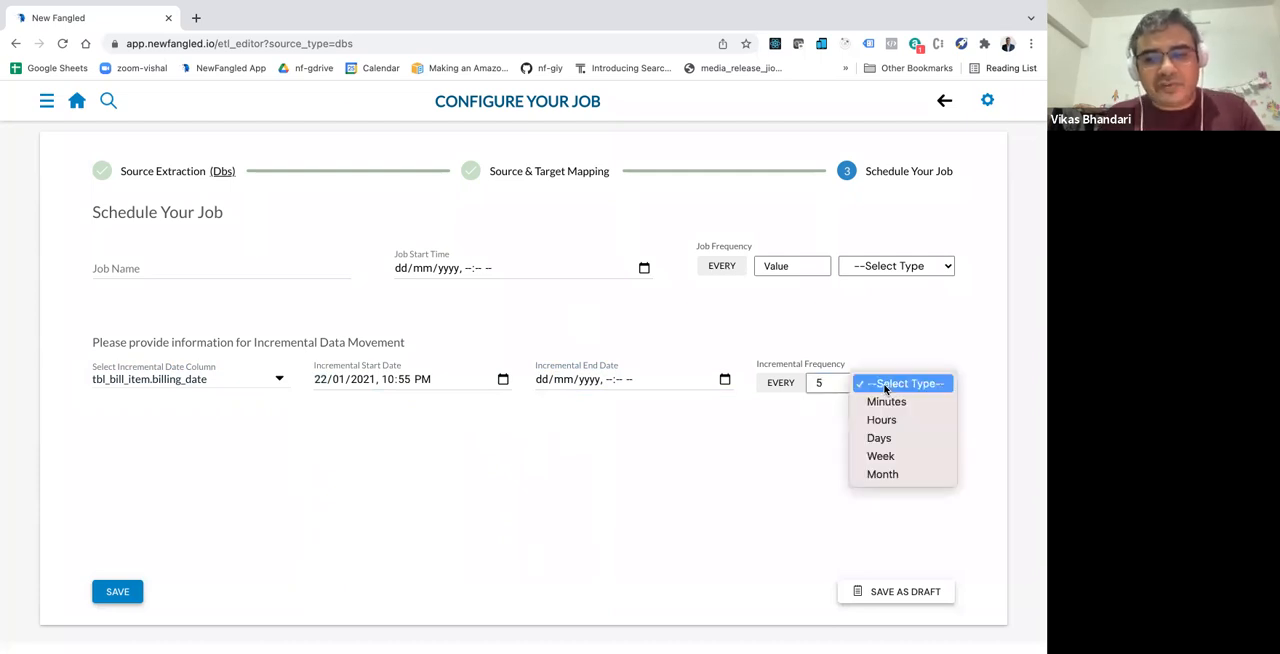
pyautogui.click(881, 437)
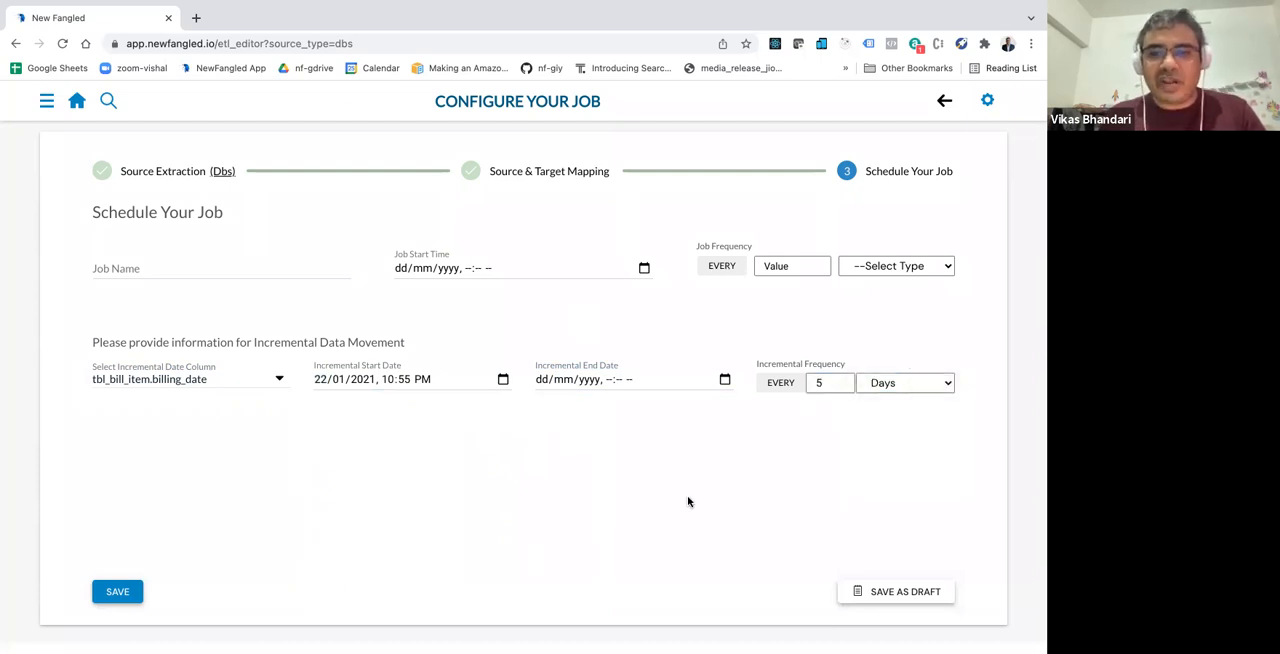
# Step: Set the job frequency to every 5 minutes
pyautogui.click(792, 266)
pyautogui.write('5')
pyautogui.click(881, 270)
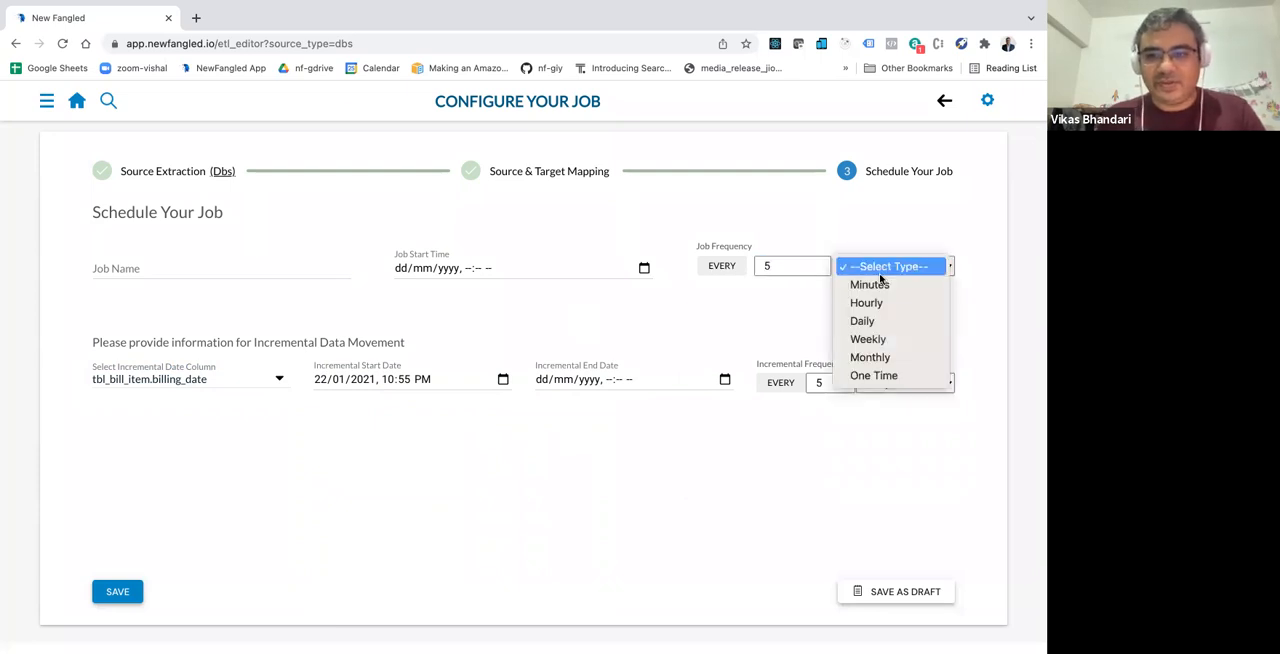
pyautogui.click(874, 284)
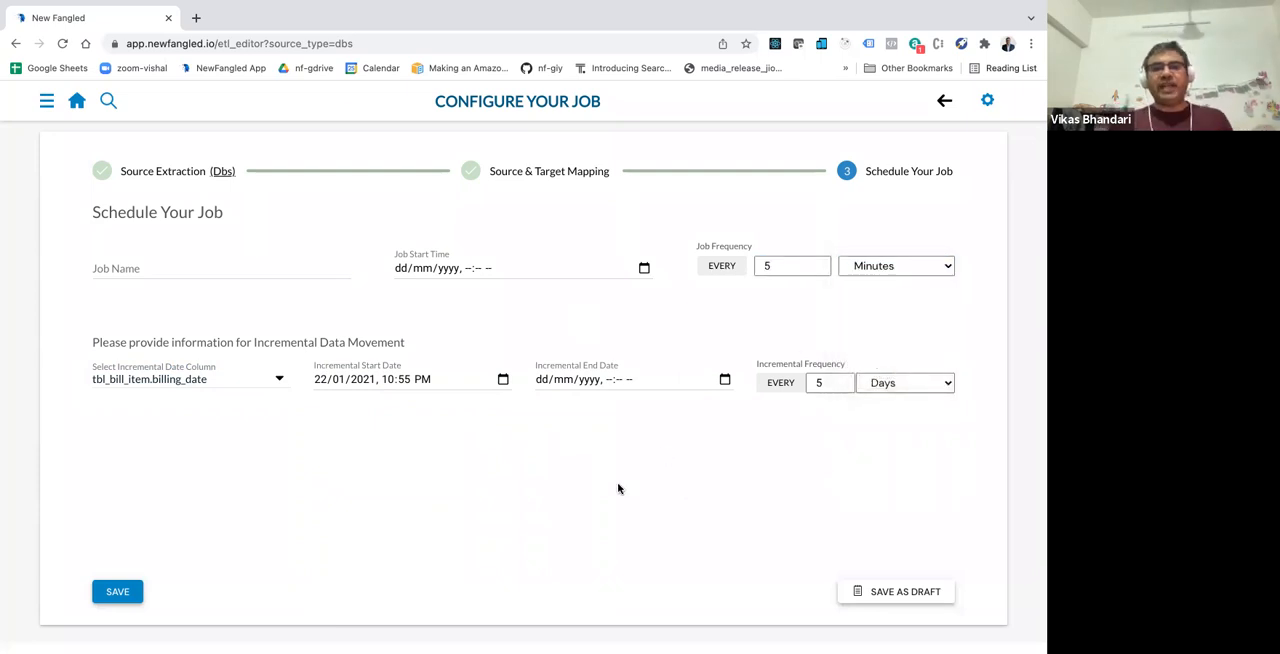